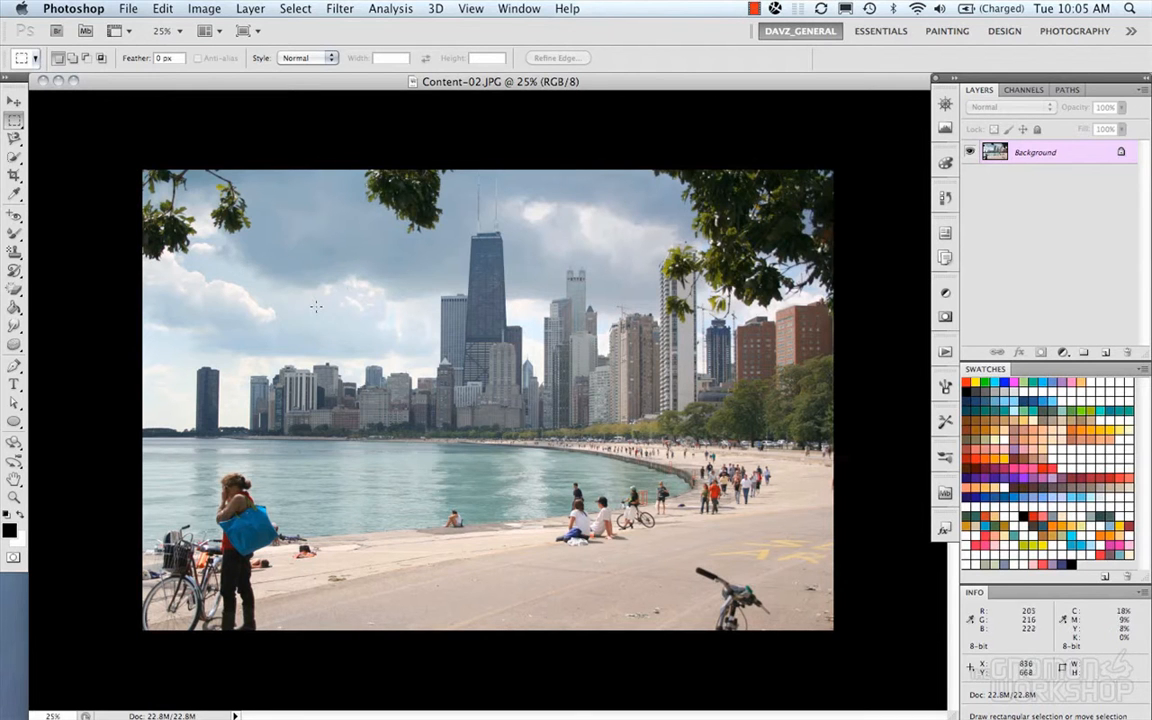
Select a rectangle of sky about 1000 by 560 px beside the tall tower and view the Fill options without applying a fill
left_click_drag(231, 248, 431, 357)
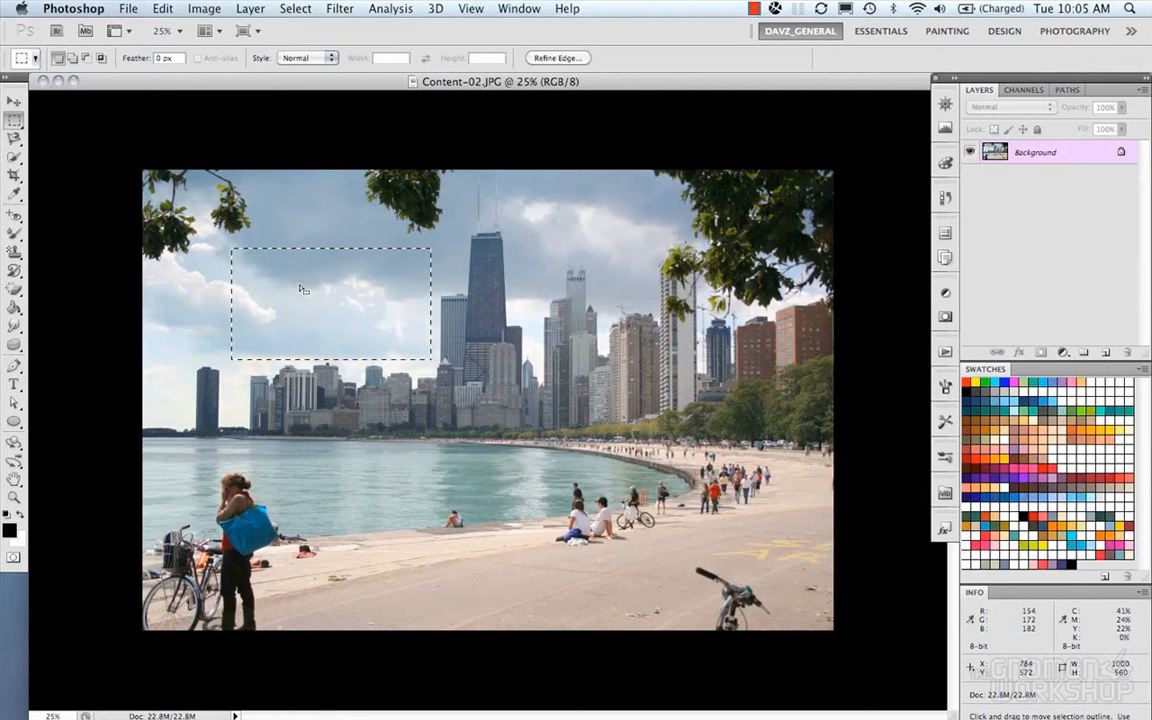
left_click(162, 9)
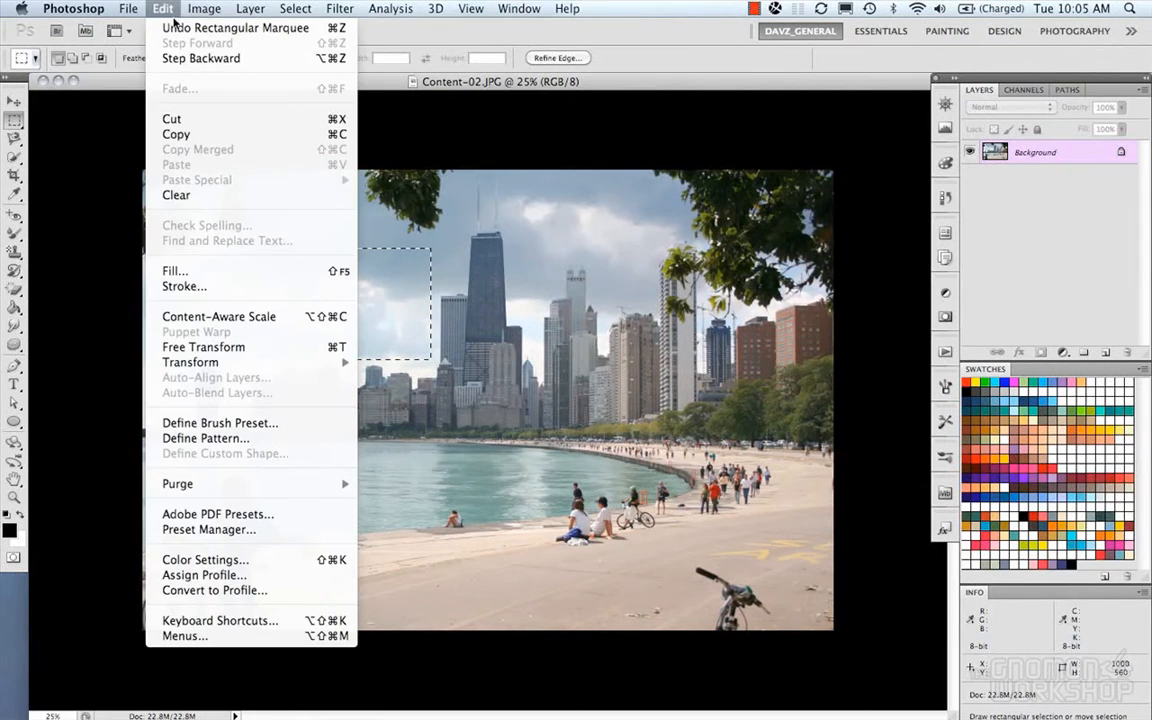
left_click(215, 269)
left_click_drag(632, 267, 630, 259)
left_click(578, 300)
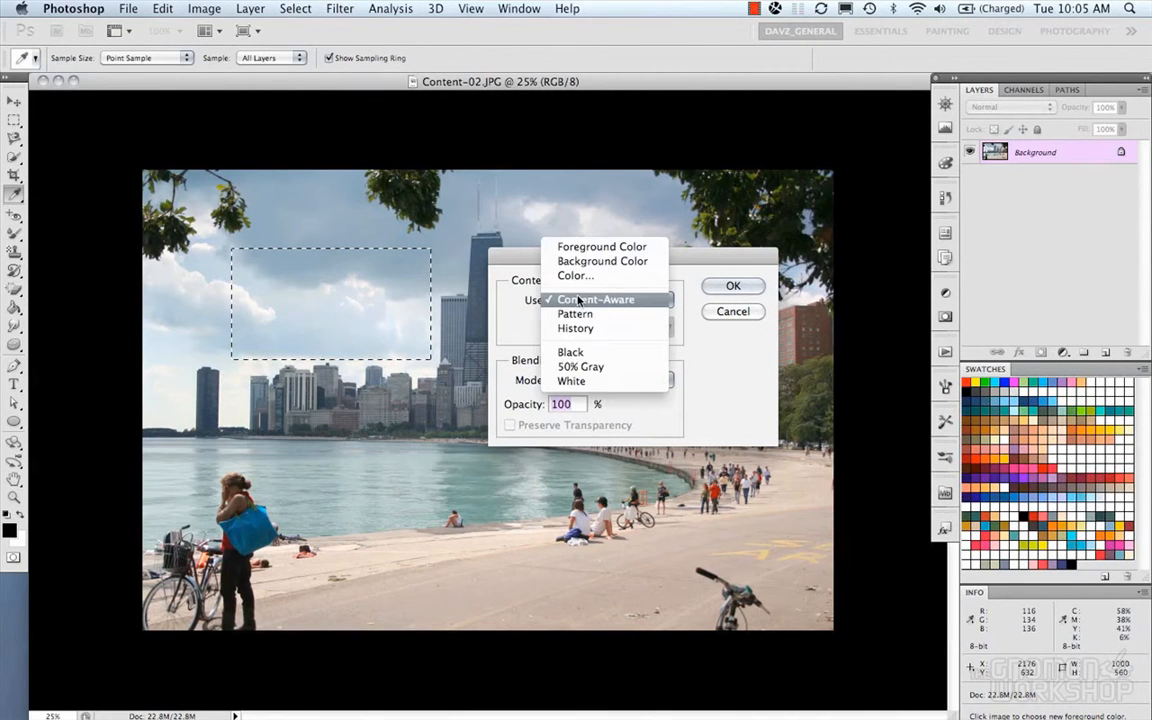
left_click(690, 279)
left_click(731, 314)
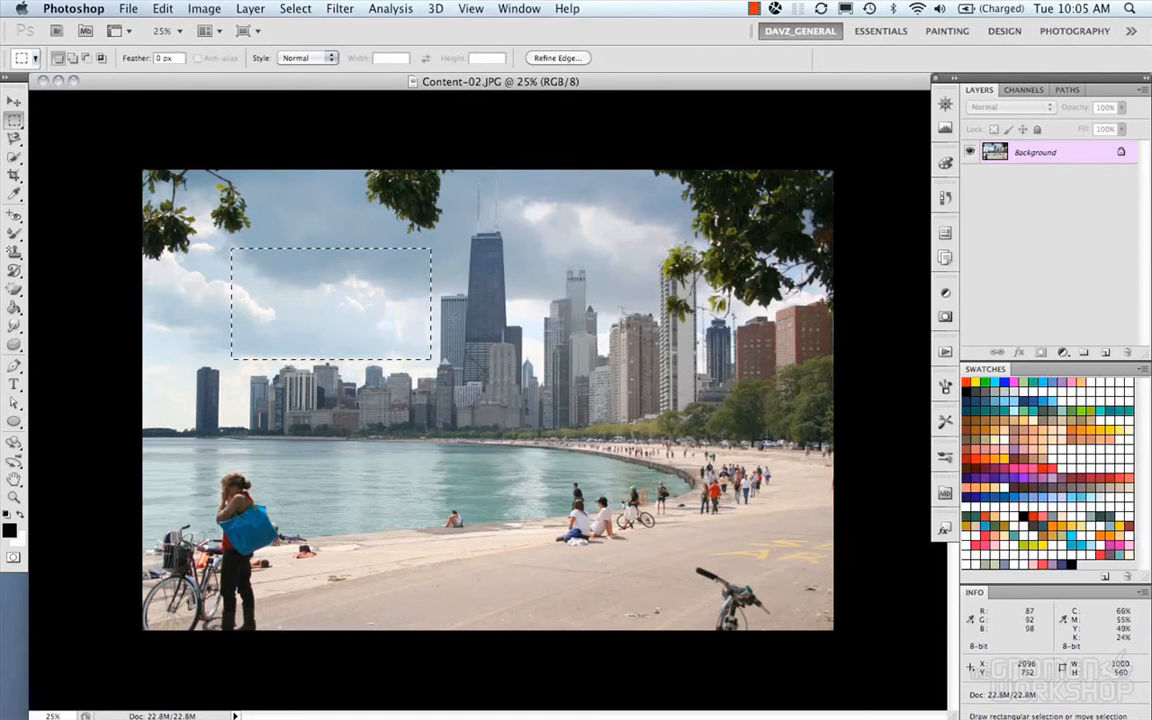
right_click(329, 303)
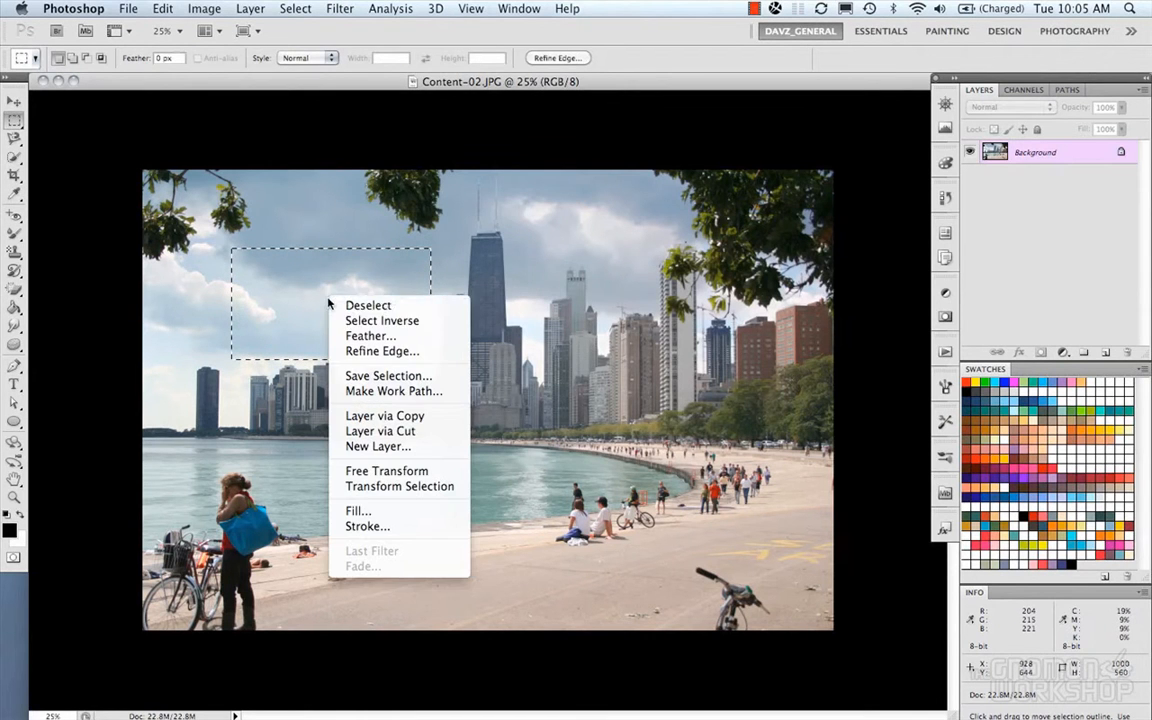
left_click(358, 511)
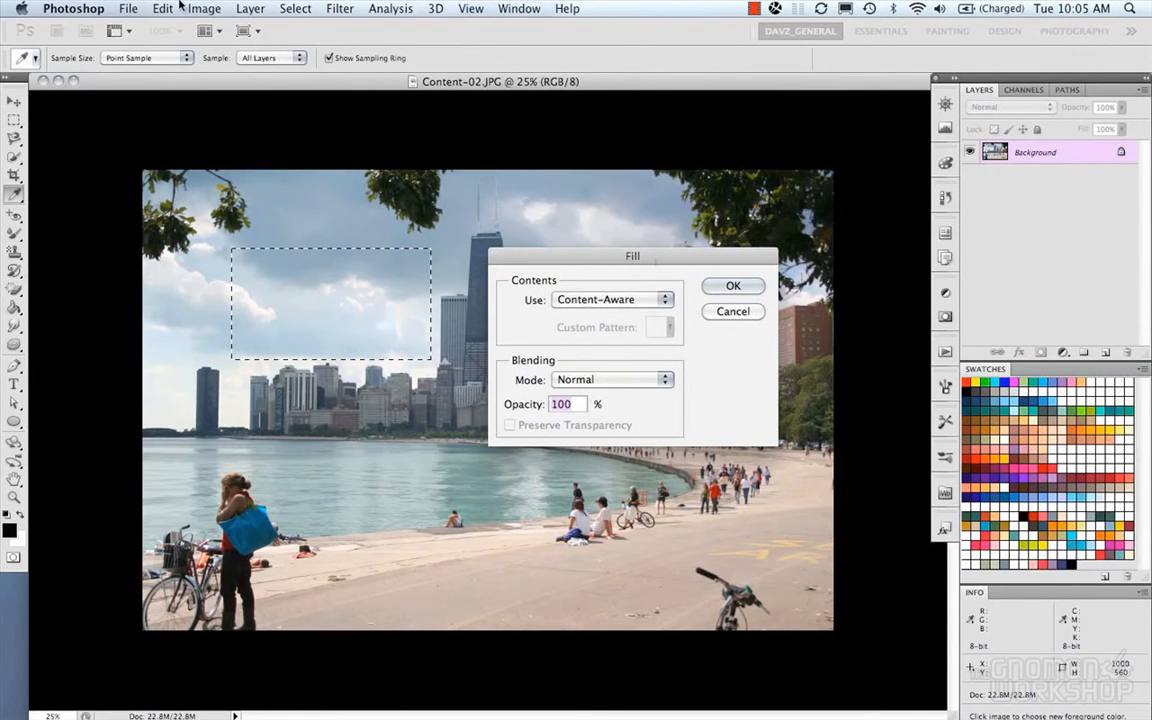
key("Escape")
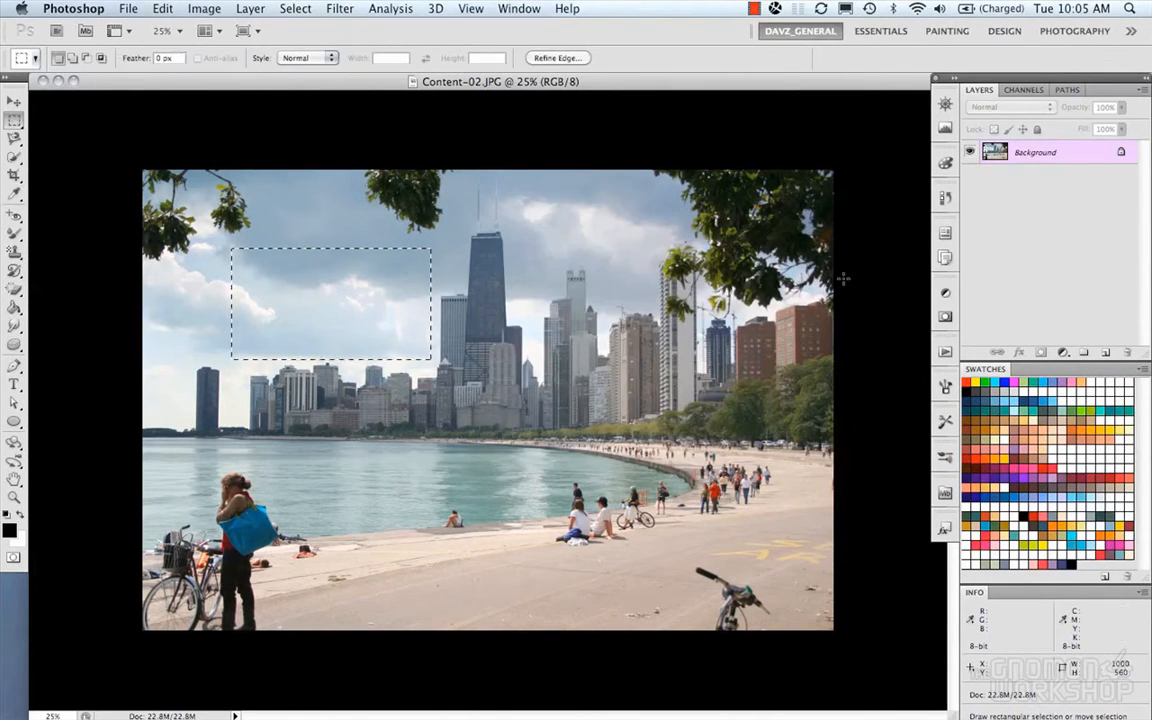
Try a Solid Color fill layer on the sky selection, sampling colours in the colour picker, and discard it
left_click(1063, 354)
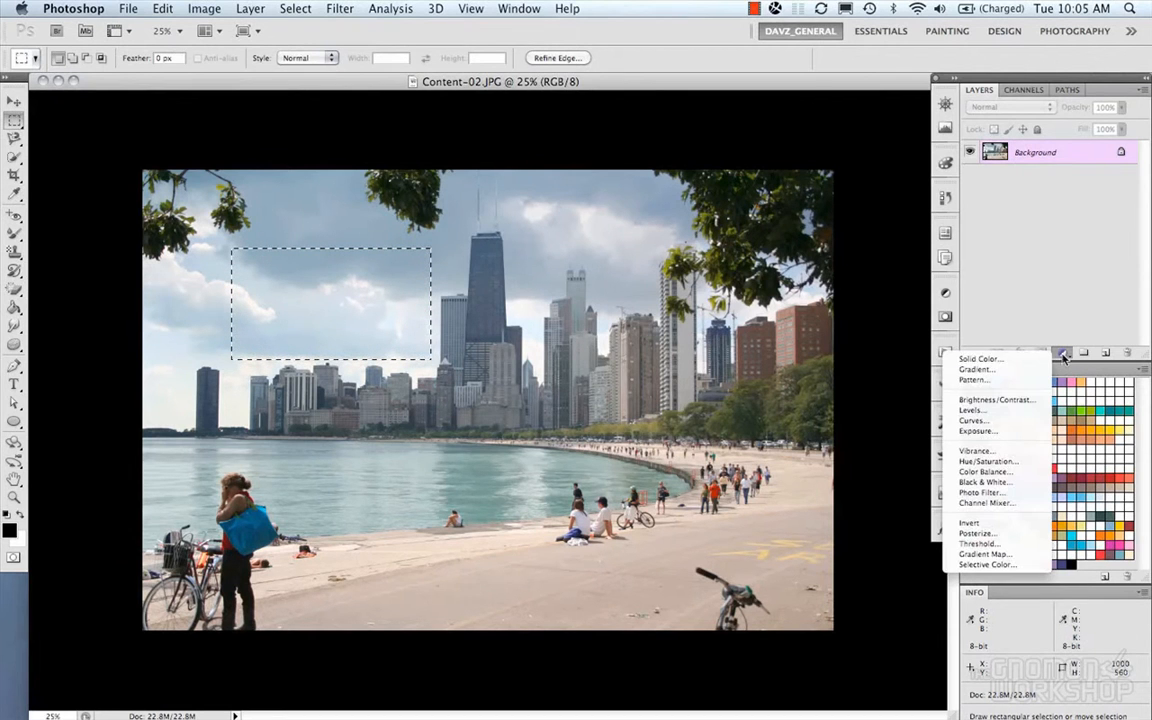
left_click(1011, 363)
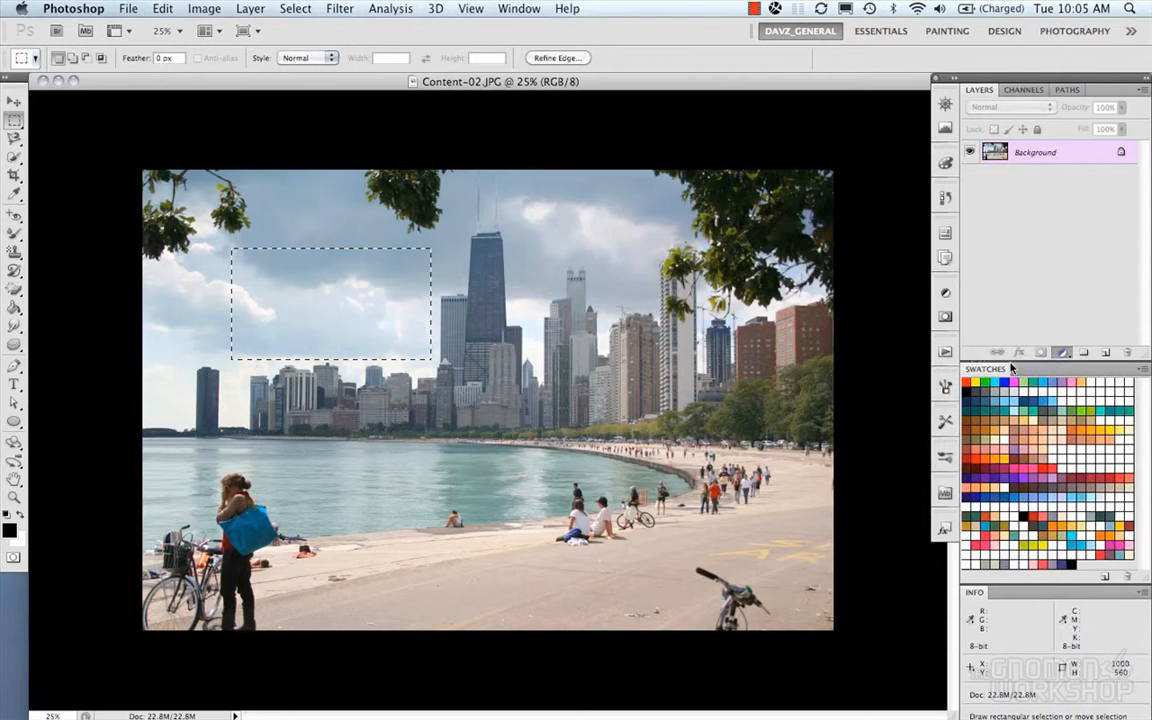
left_click(702, 300)
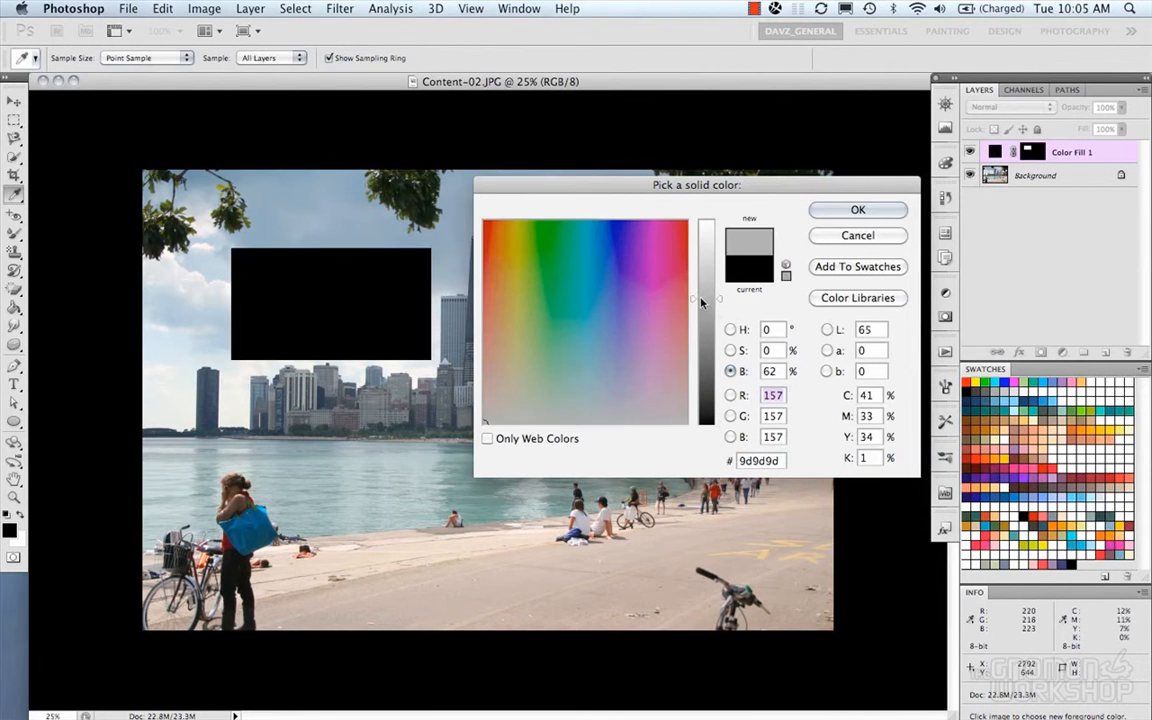
left_click(661, 274)
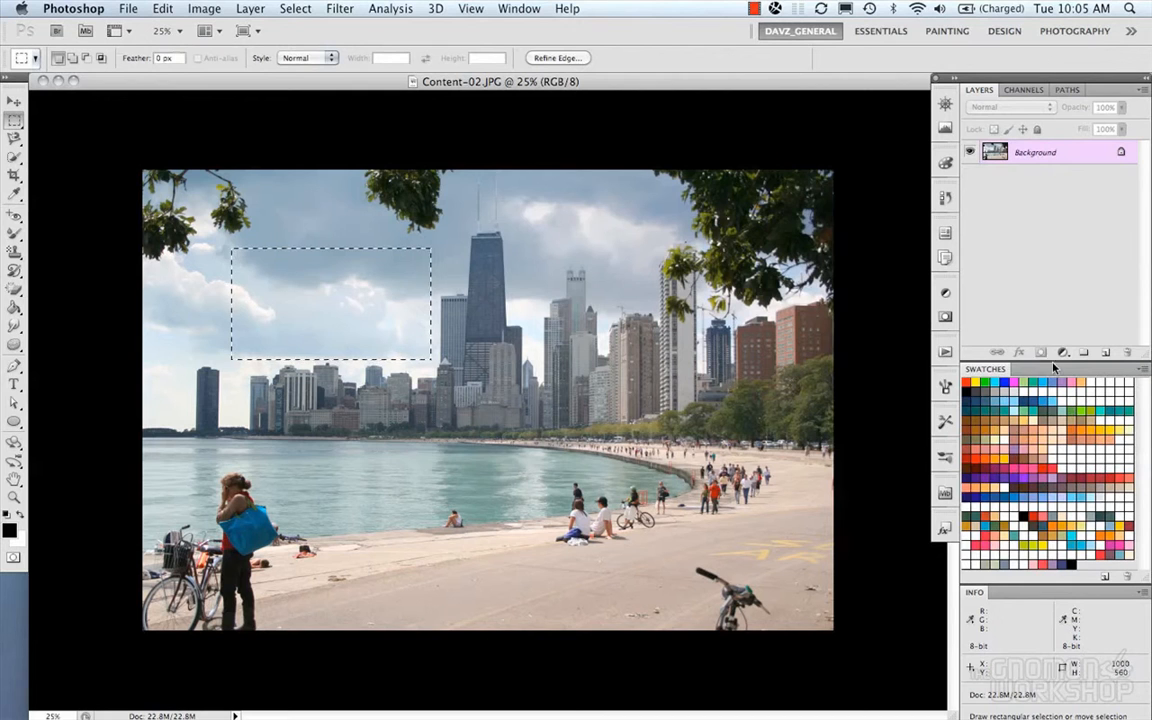
Try a linear Gradient fill layer at 90° on the sky selection and discard it
left_click(1063, 354)
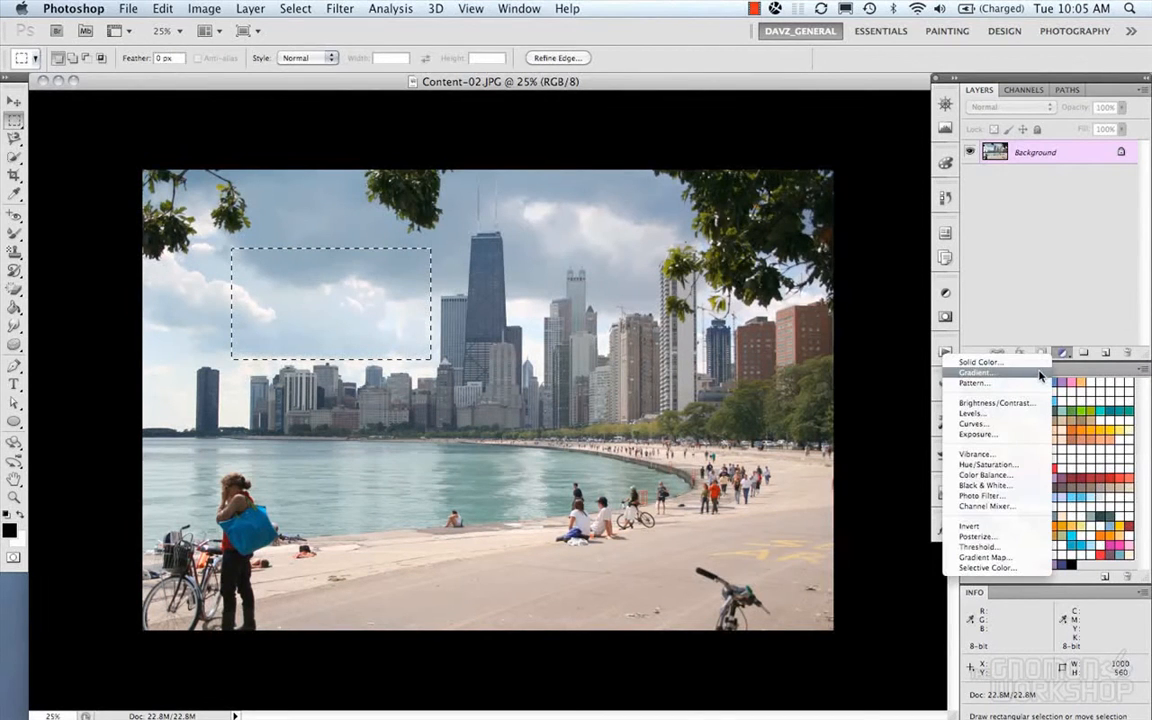
left_click(977, 372)
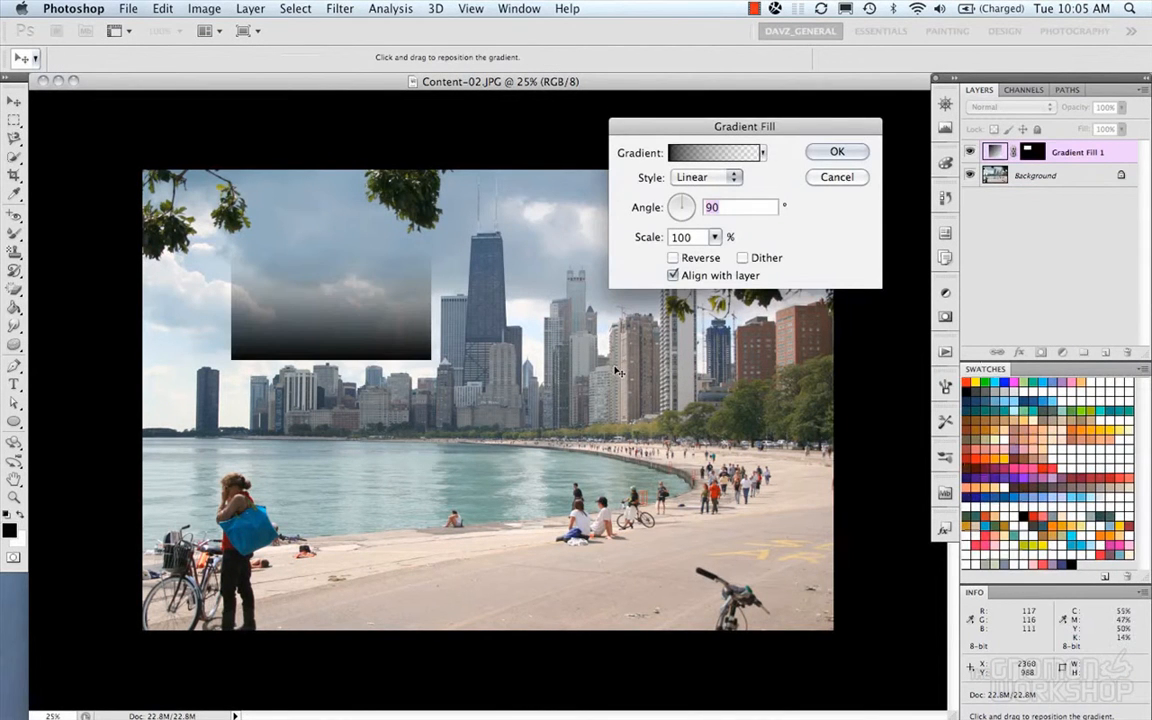
left_click(837, 177)
Try a Pattern fill layer on the sky selection, sampling several patterns including the dark golden one, and discard it
left_click(1060, 355)
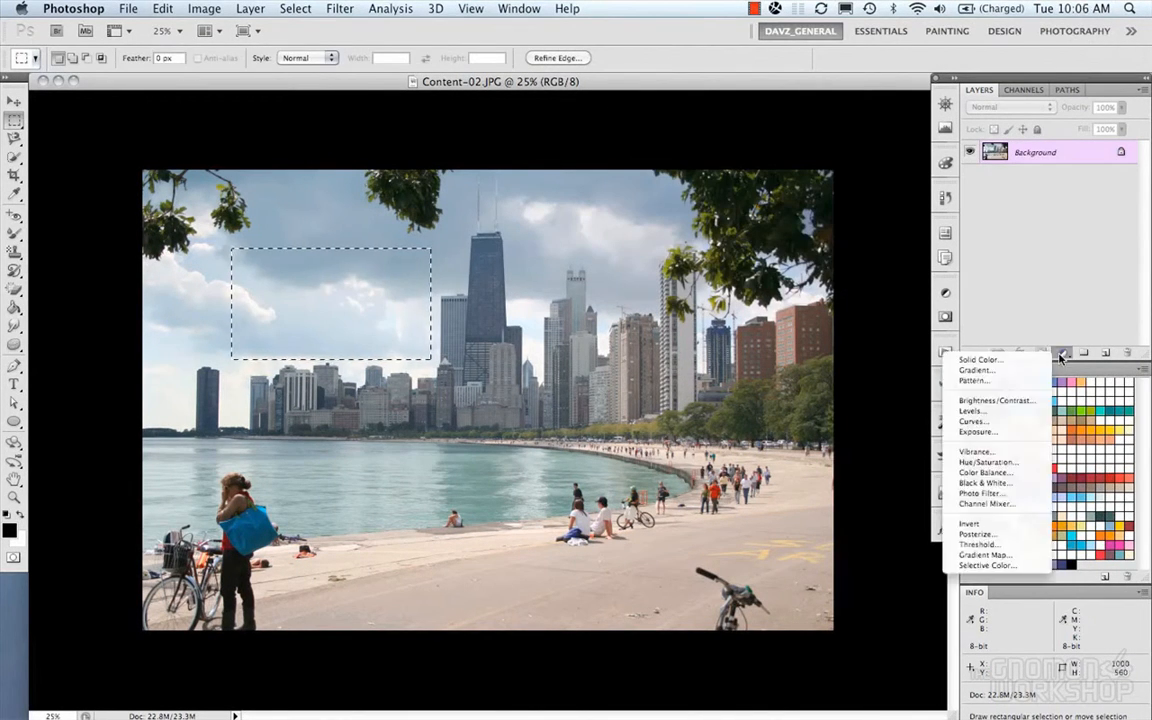
left_click(977, 383)
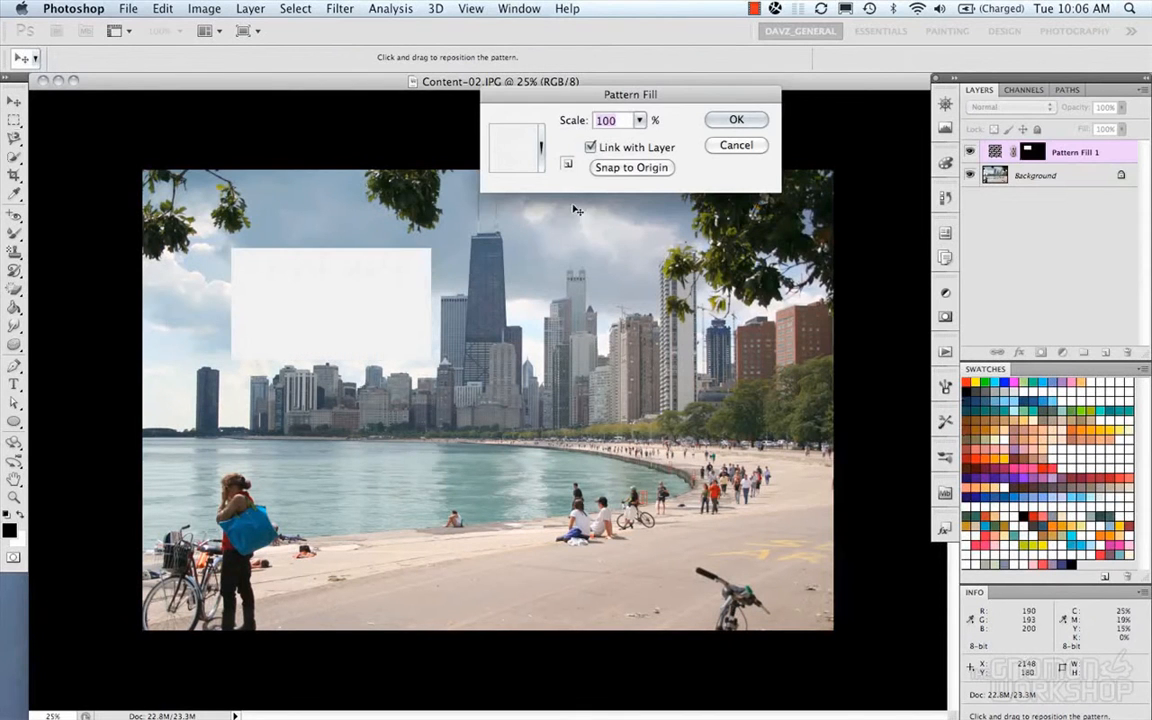
left_click(505, 147)
left_click(512, 198)
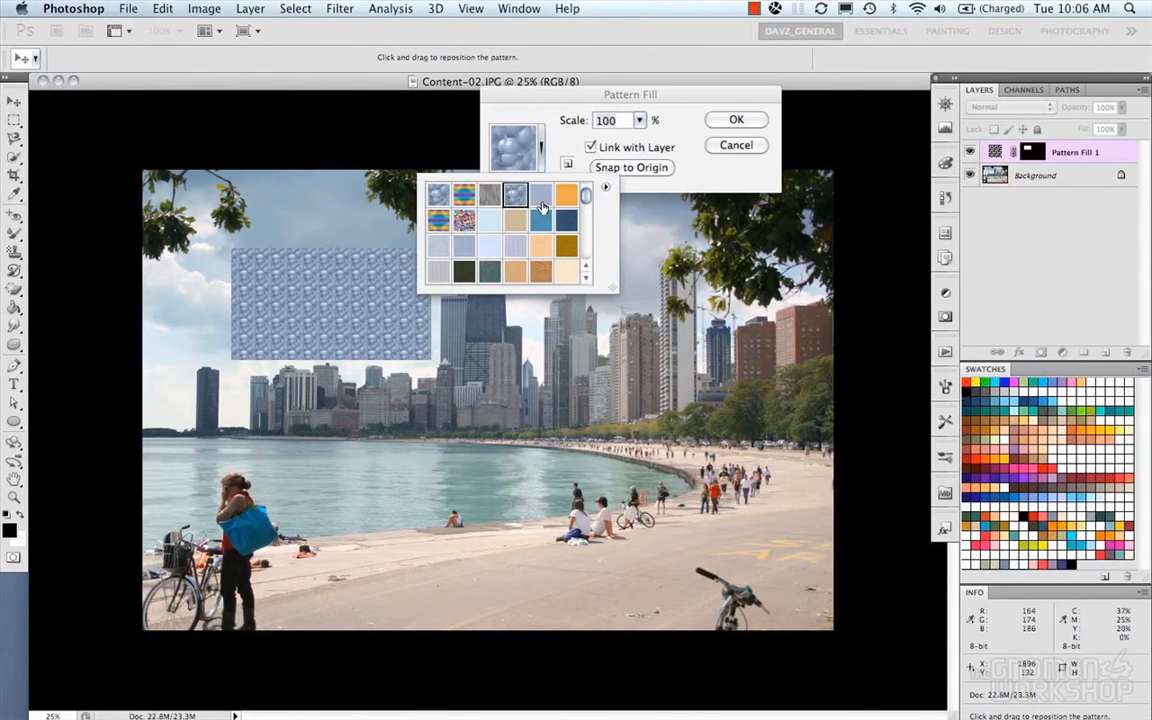
left_click(540, 220)
left_click(566, 245)
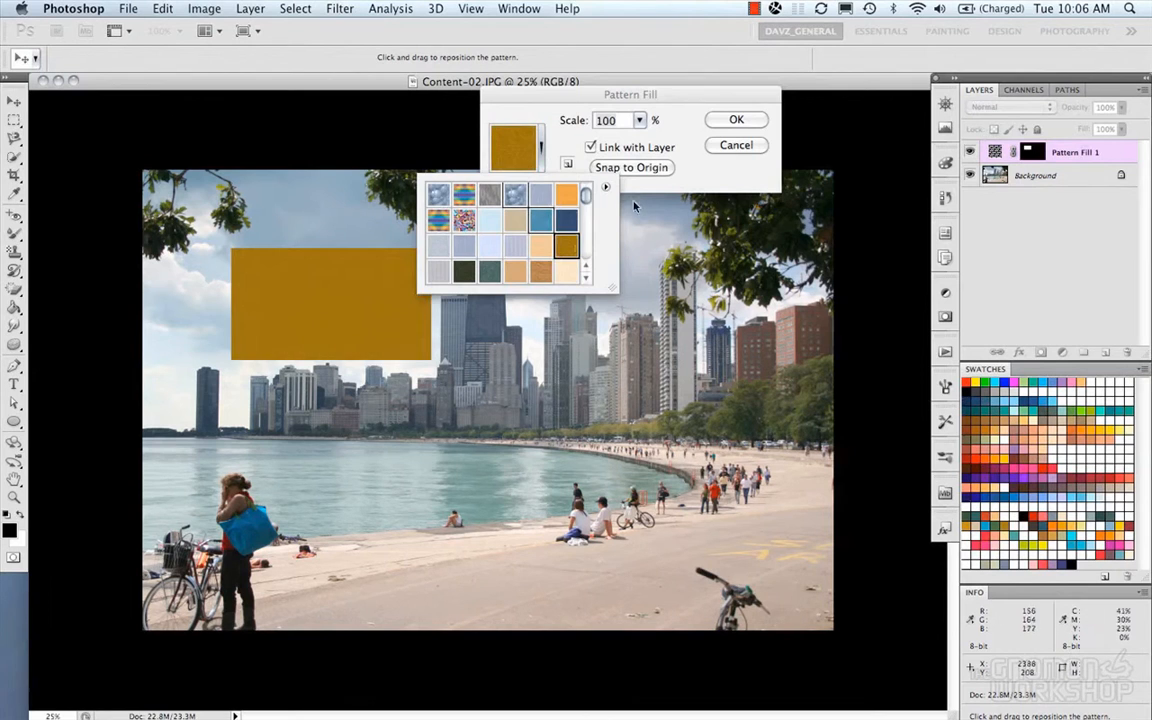
left_click(734, 146)
left_click(734, 146)
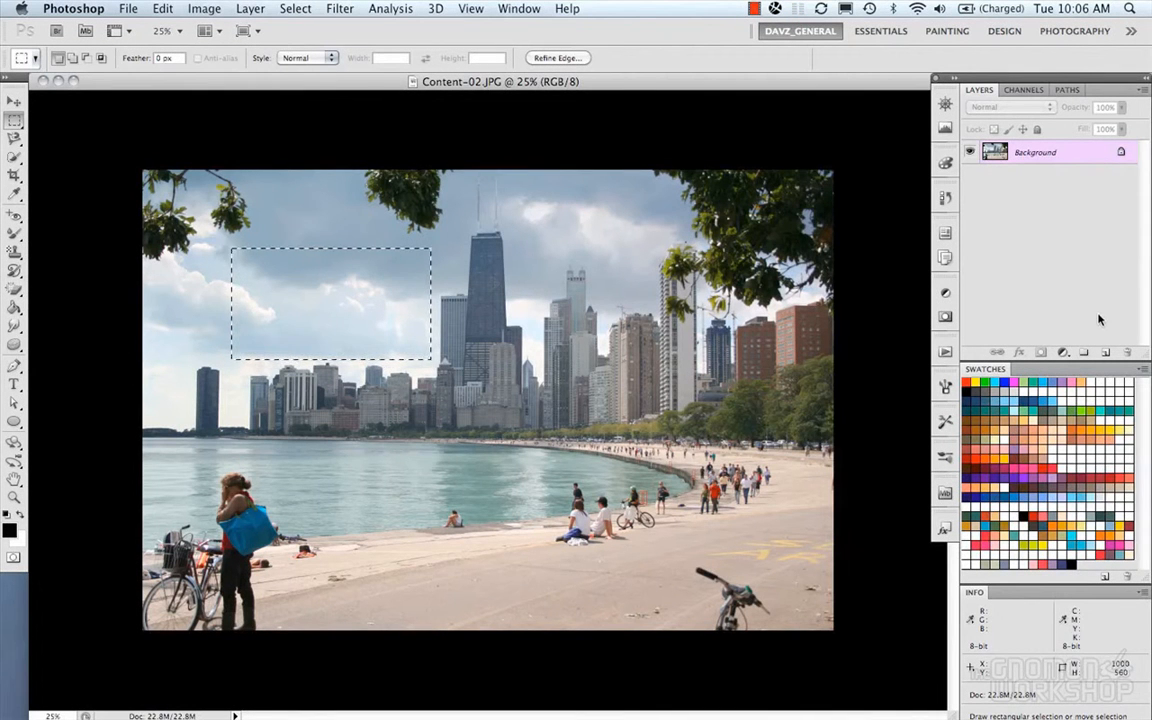
Open the Fill settings for the sky selection and try Foreground Color and Background Color as the contents
right_click(319, 300)
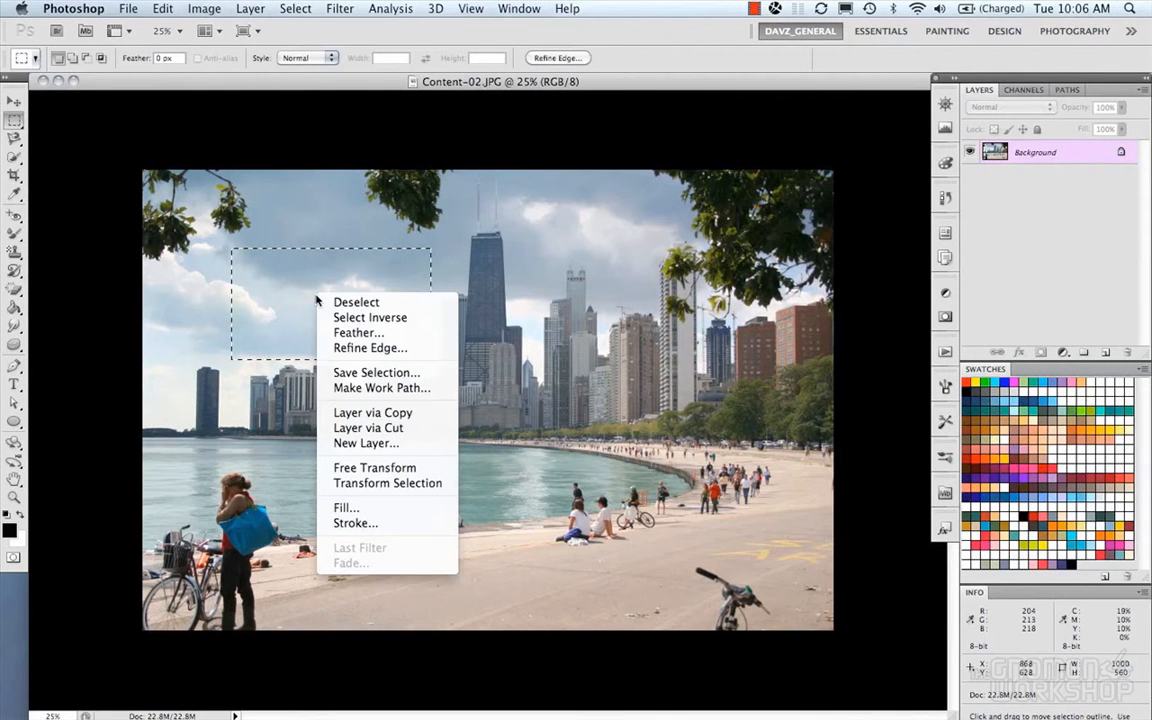
left_click(347, 508)
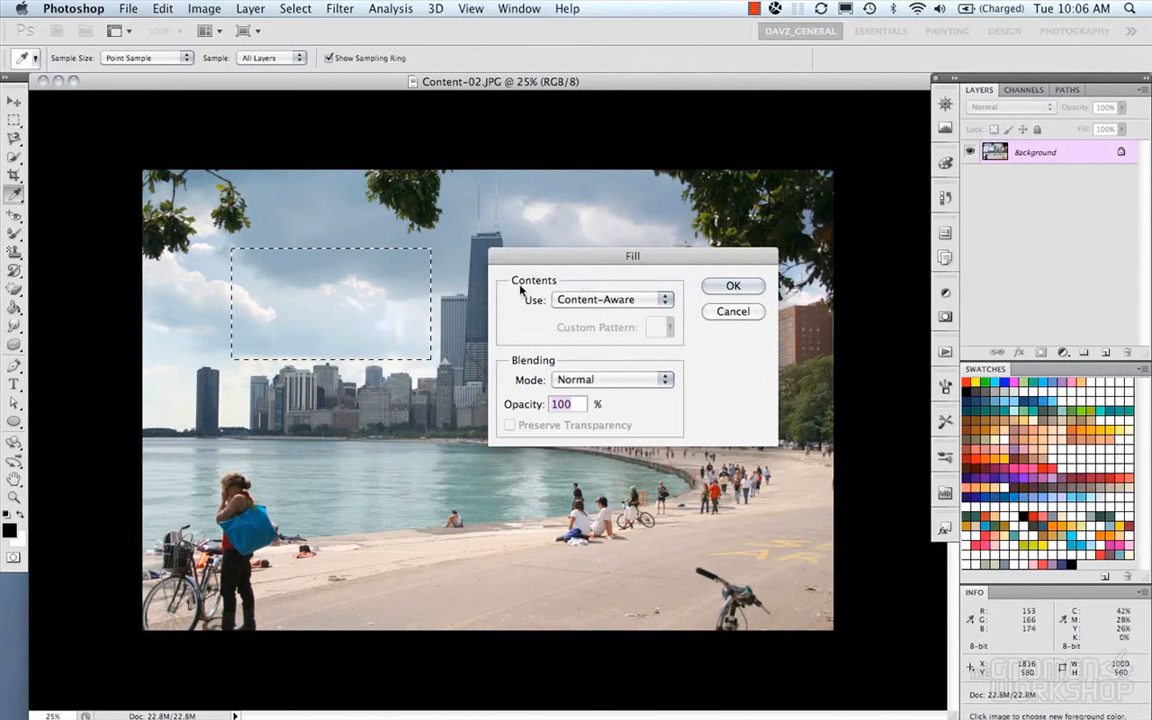
left_click(580, 299)
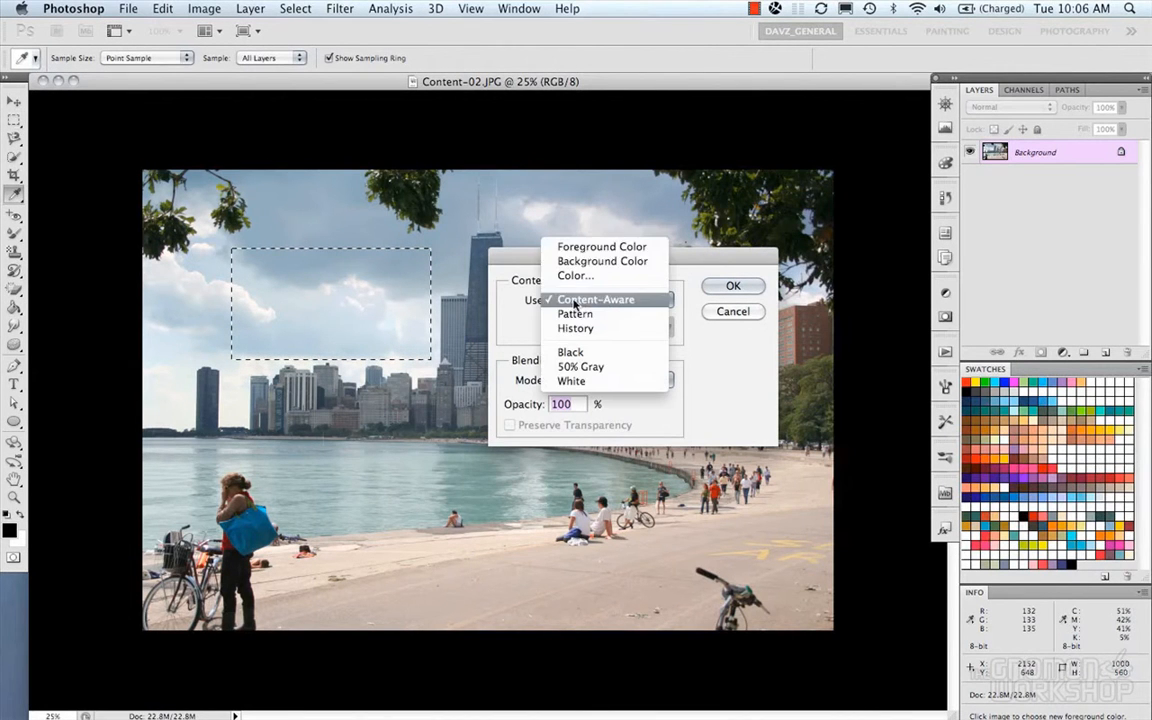
left_click(591, 247)
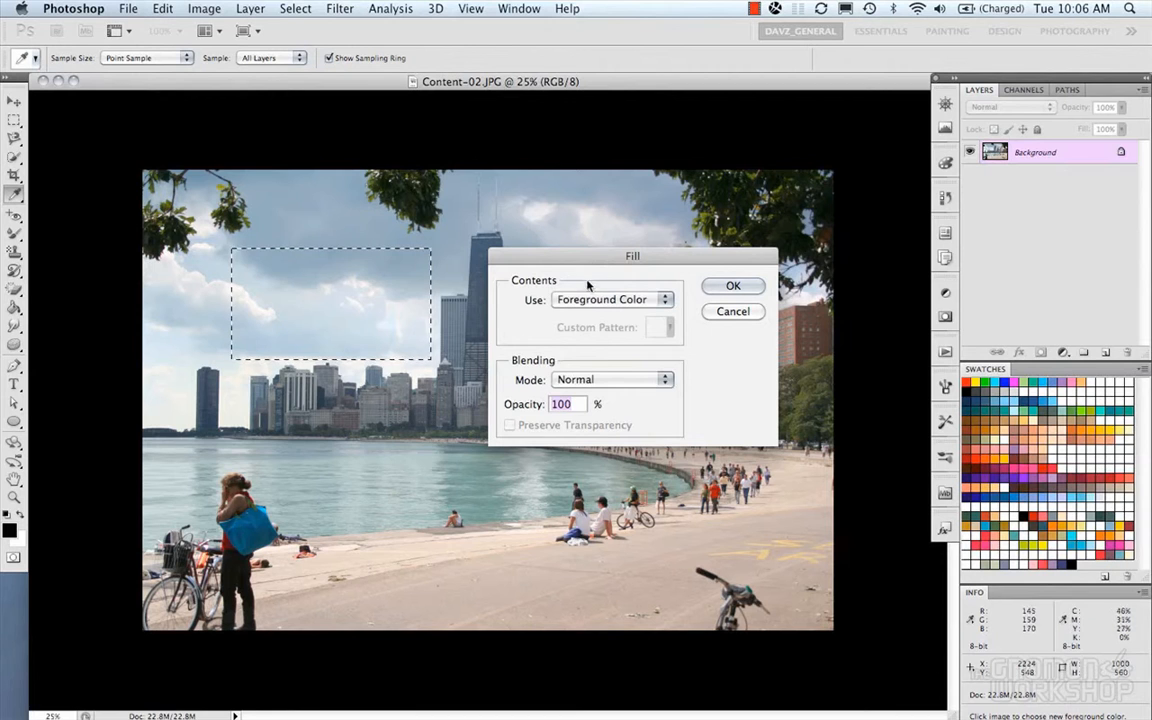
left_click(589, 300)
left_click(589, 249)
left_click(590, 299)
left_click(585, 314)
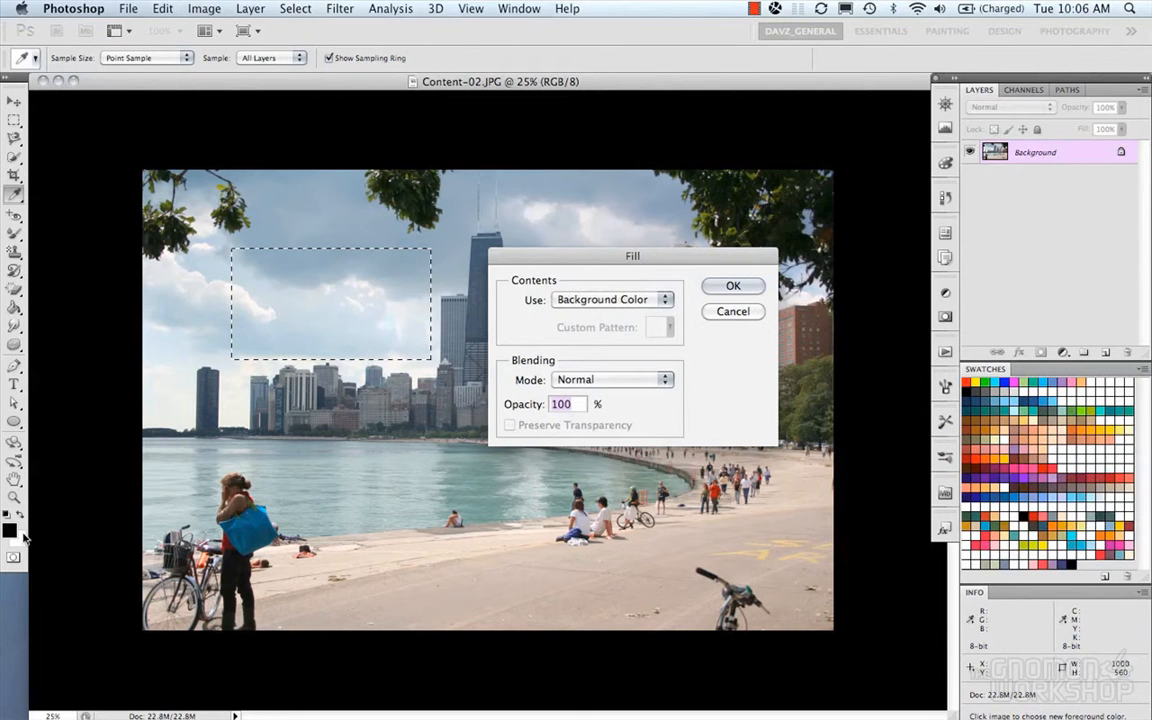
Try filling the sky selection with a custom blue in Normal mode at 100% opacity, and undo the fill
left_click(590, 300)
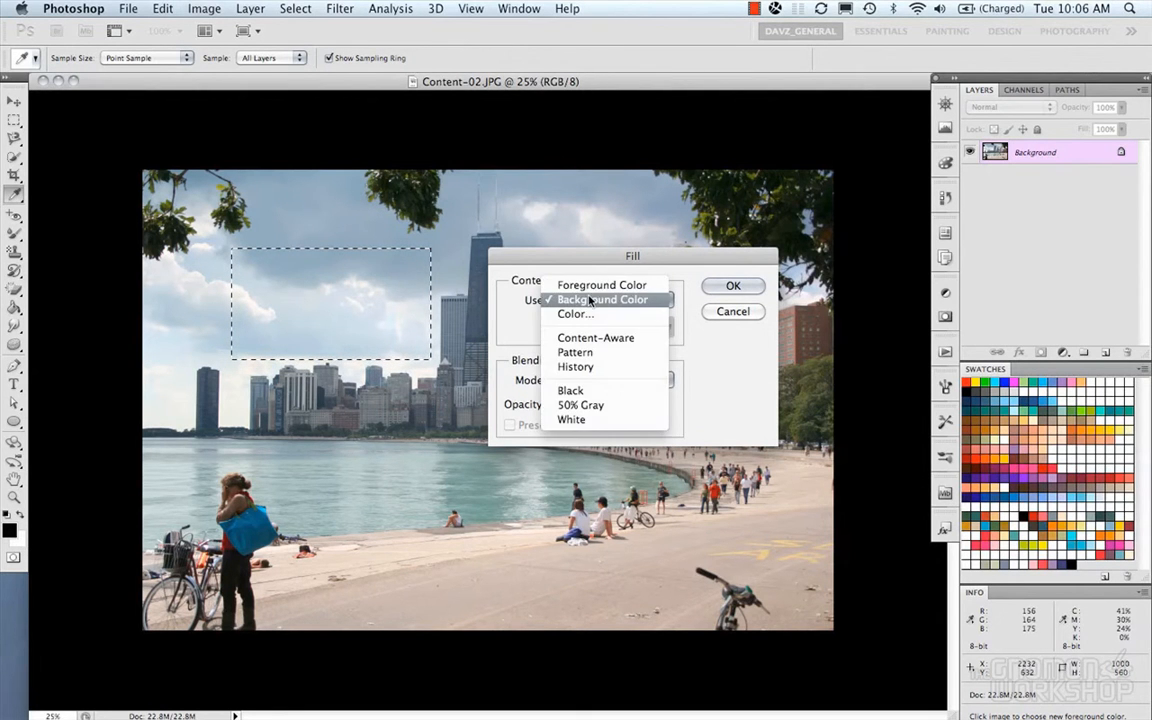
left_click(580, 314)
left_click(591, 302)
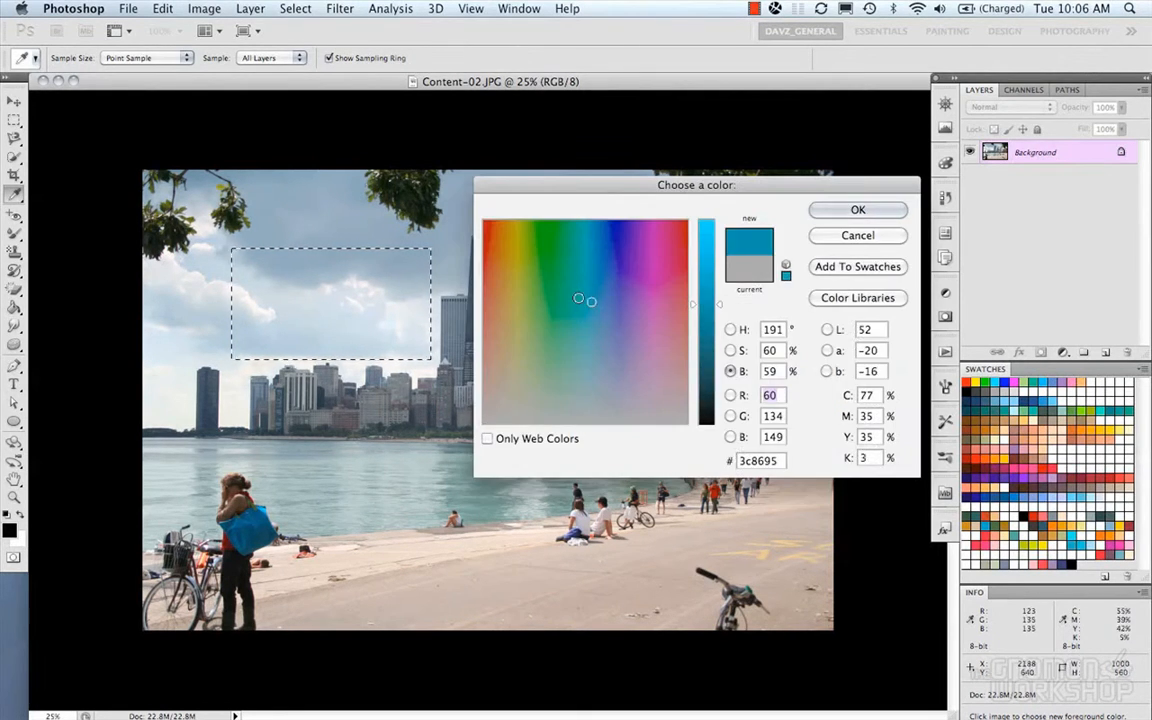
left_click(858, 210)
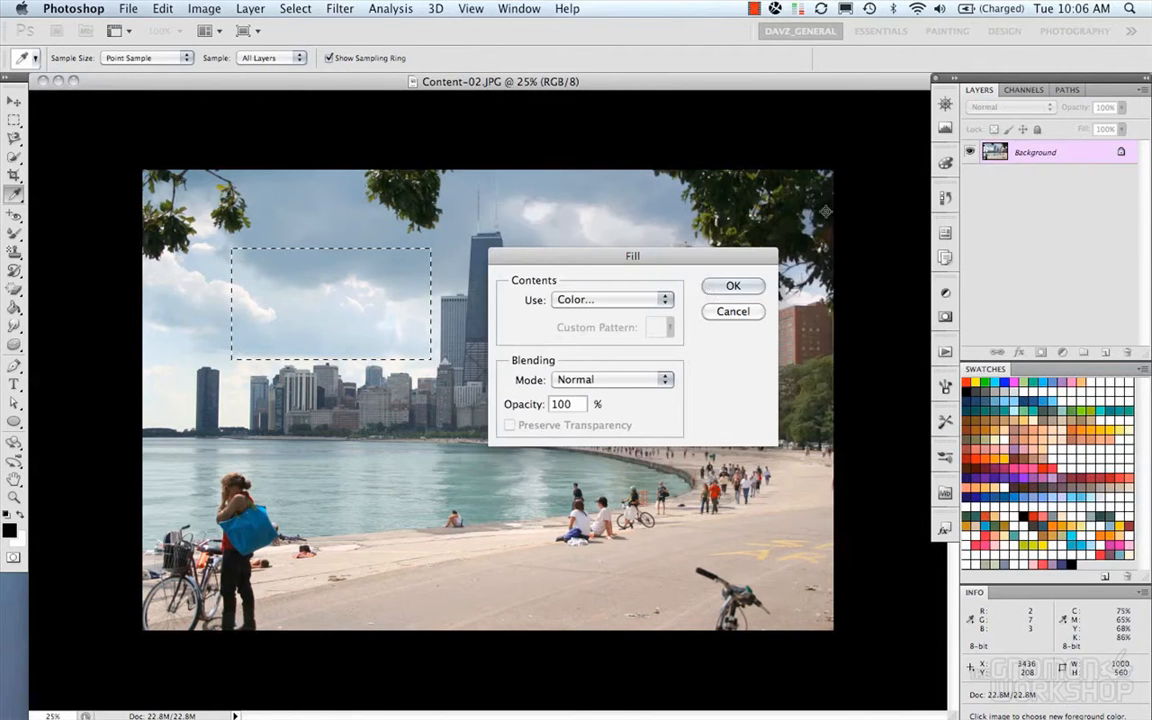
left_click(728, 285)
key("cmd+z")
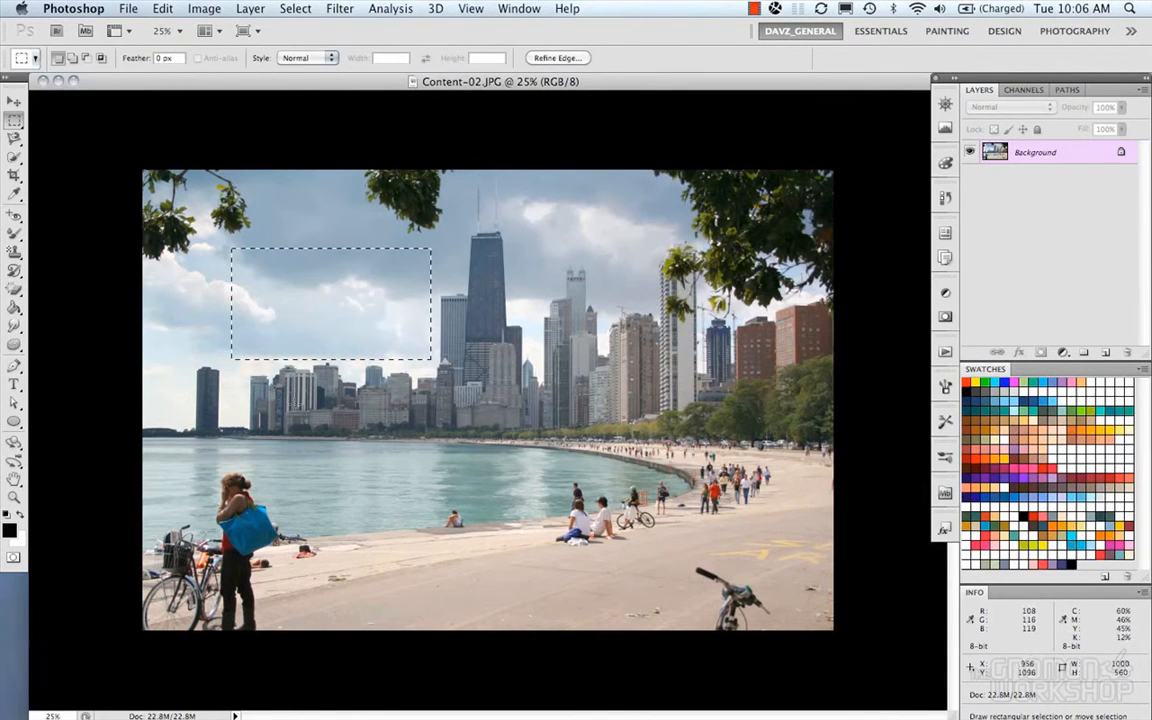
Reopen the Fill settings for the sky selection and set the contents to Content-Aware
right_click(311, 319)
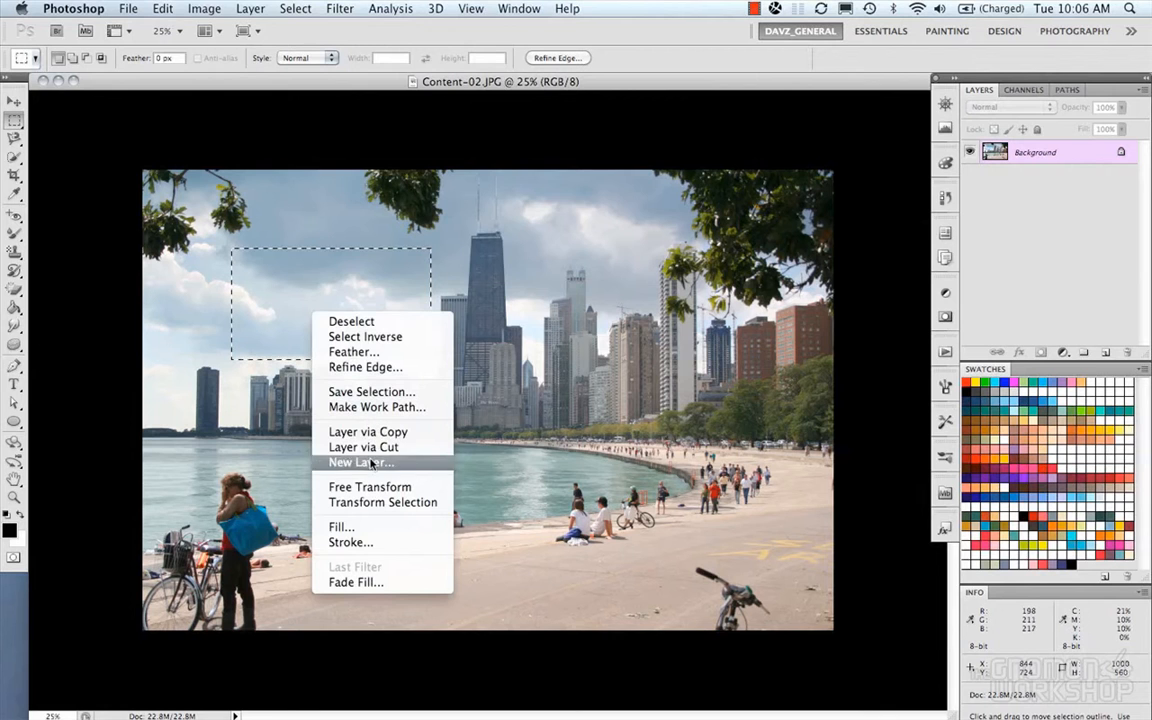
left_click(343, 527)
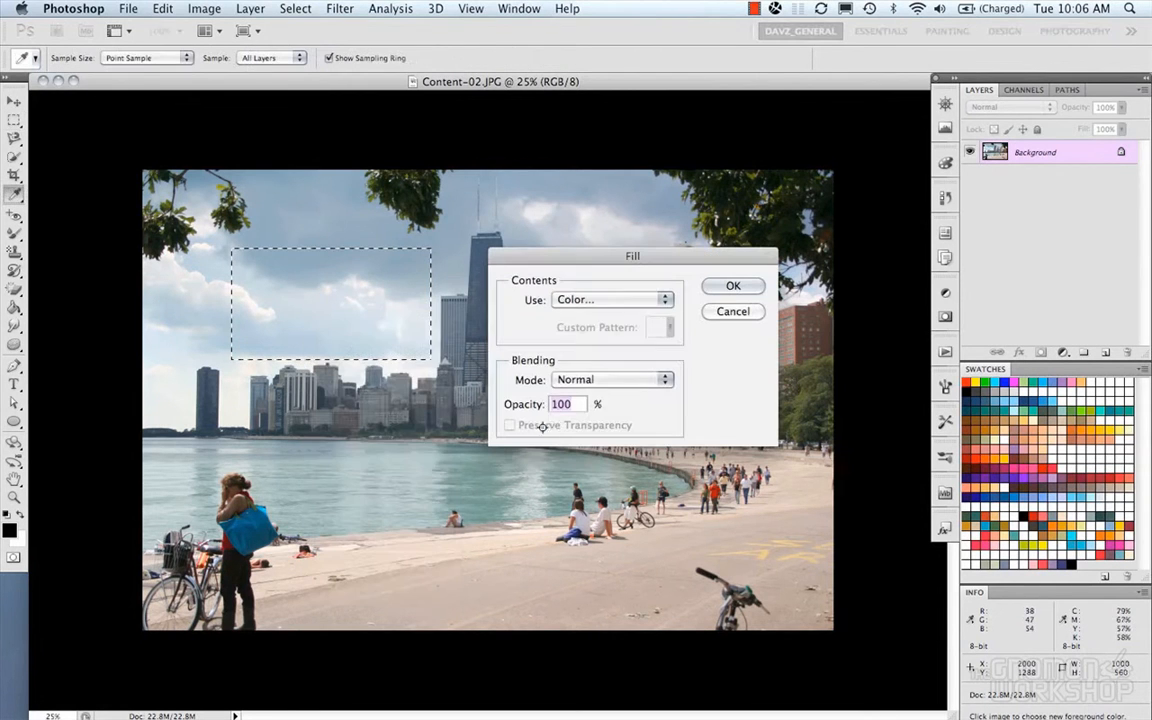
left_click(636, 301)
left_click(629, 323)
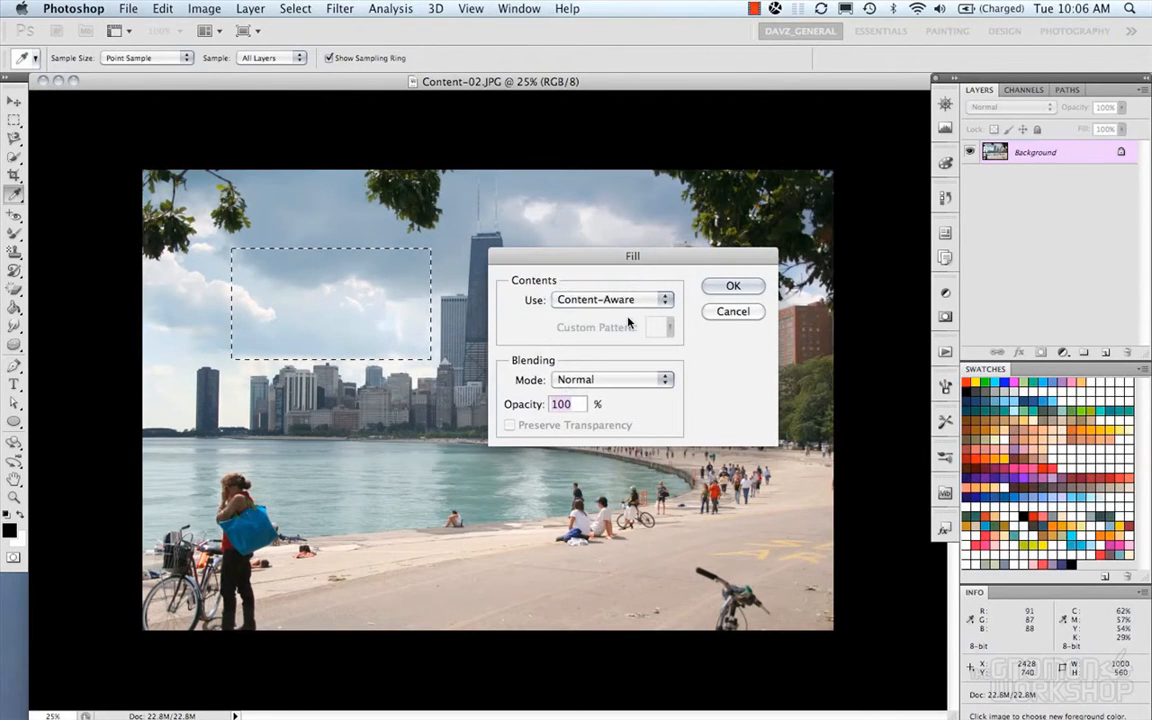
Set the fill contents to Pattern and browse the available custom patterns
left_click(625, 300)
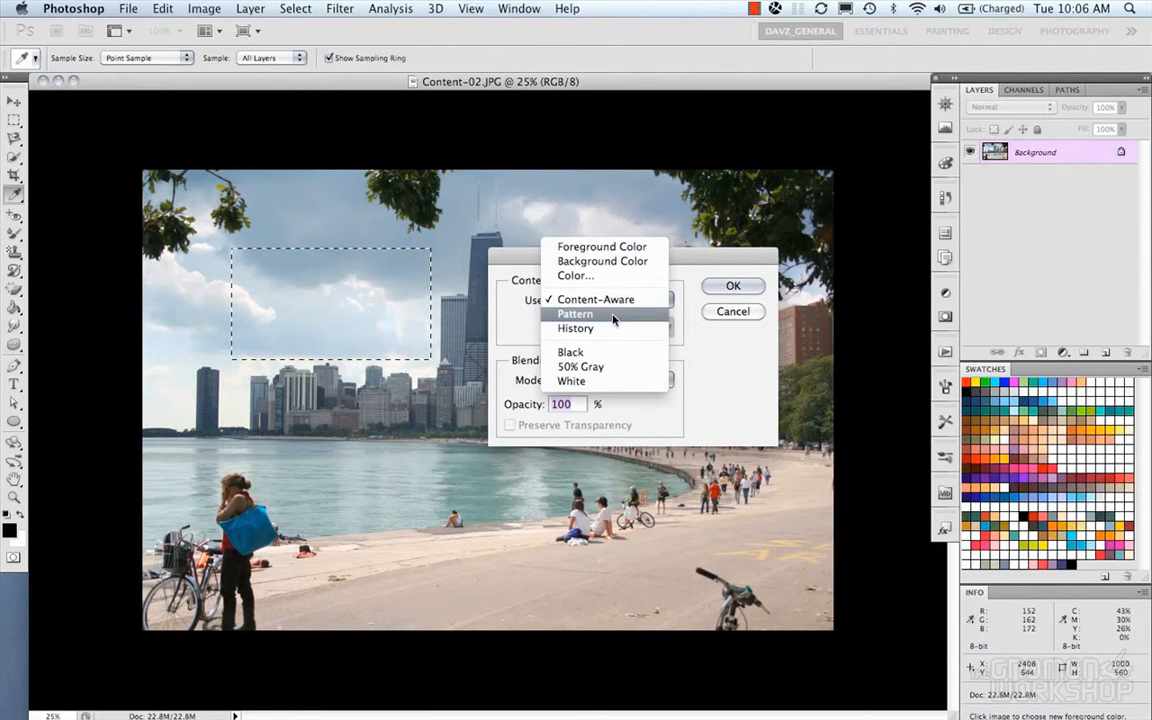
left_click(617, 317)
left_click(655, 328)
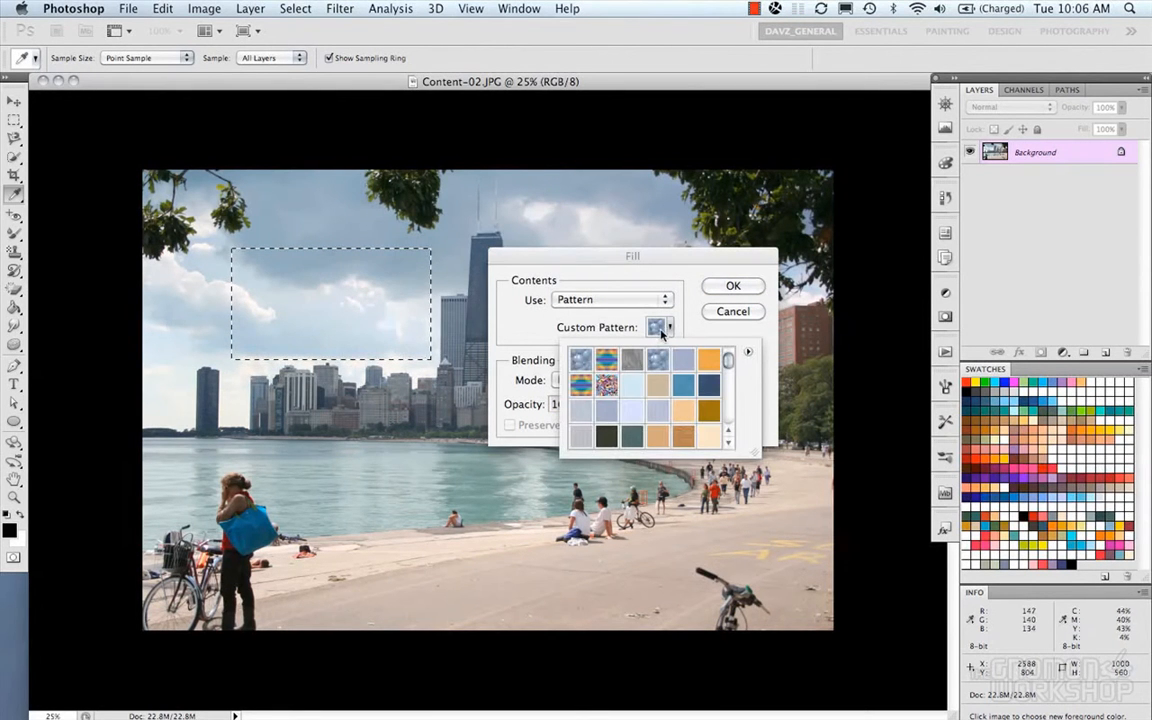
mouse_move(733, 360)
left_mouse_down()
mouse_move(732, 375)
mouse_move(731, 357)
left_mouse_up()
Leave the custom patterns and try History as the fill contents for the sky selection
left_click(648, 306)
left_click(664, 306)
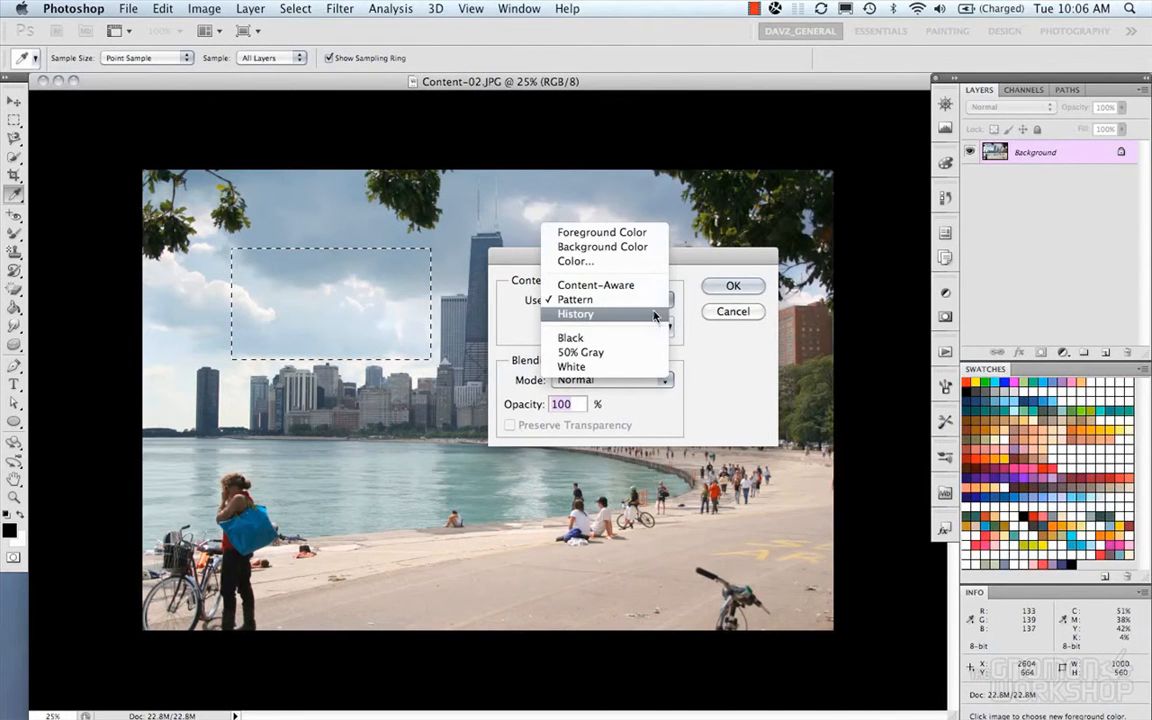
left_click(663, 314)
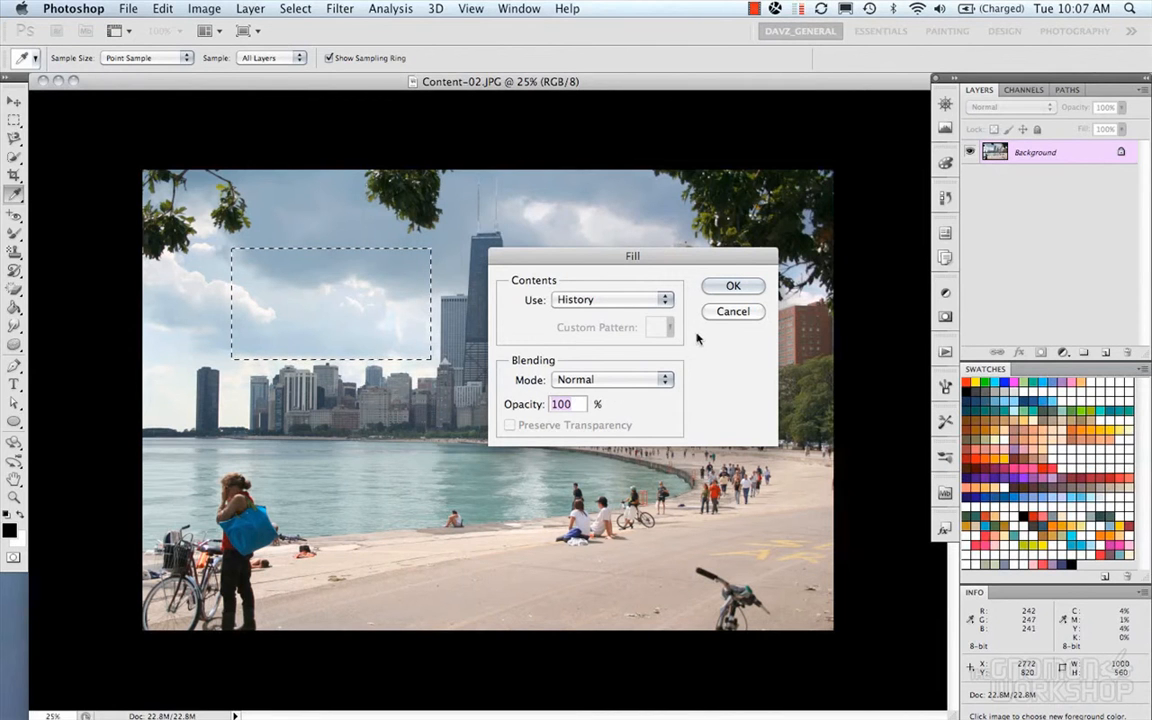
Try Black, 50% Gray and White in turn as the fill contents for the sky selection
left_click(663, 299)
left_click(648, 322)
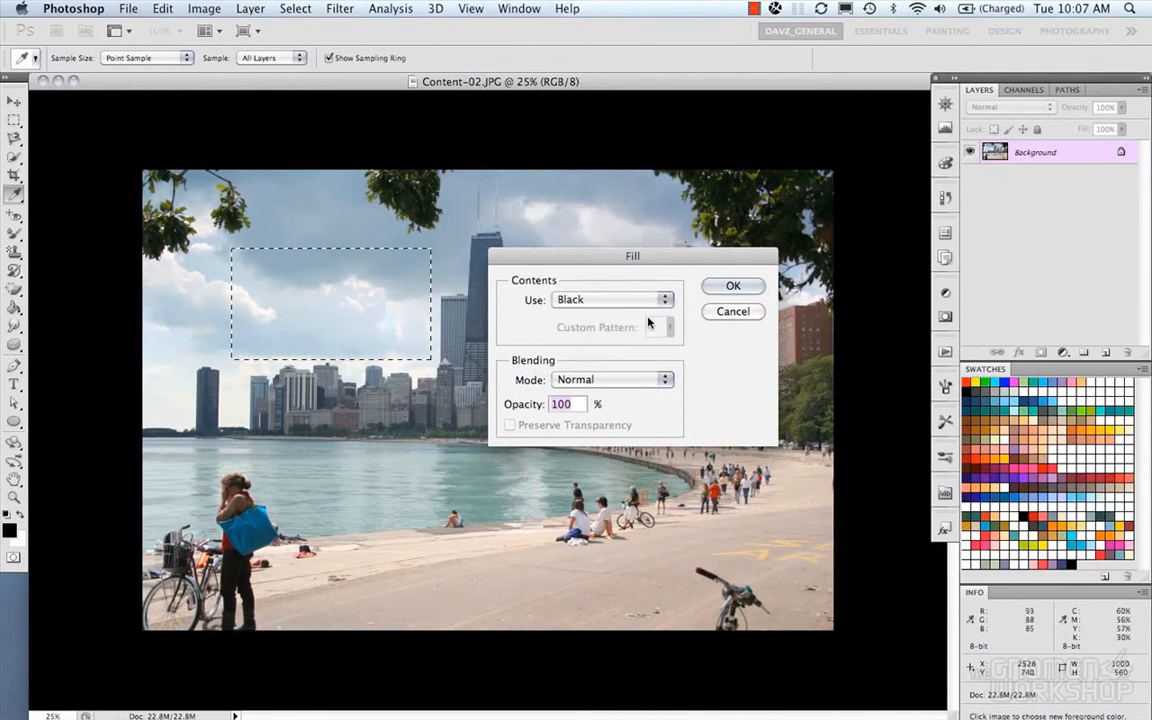
left_click(648, 303)
left_click(643, 324)
left_click(628, 300)
left_click(620, 314)
Try filling the sky selection with the Foreground Color in Normal mode at 100% opacity, and undo the fill
left_click(622, 301)
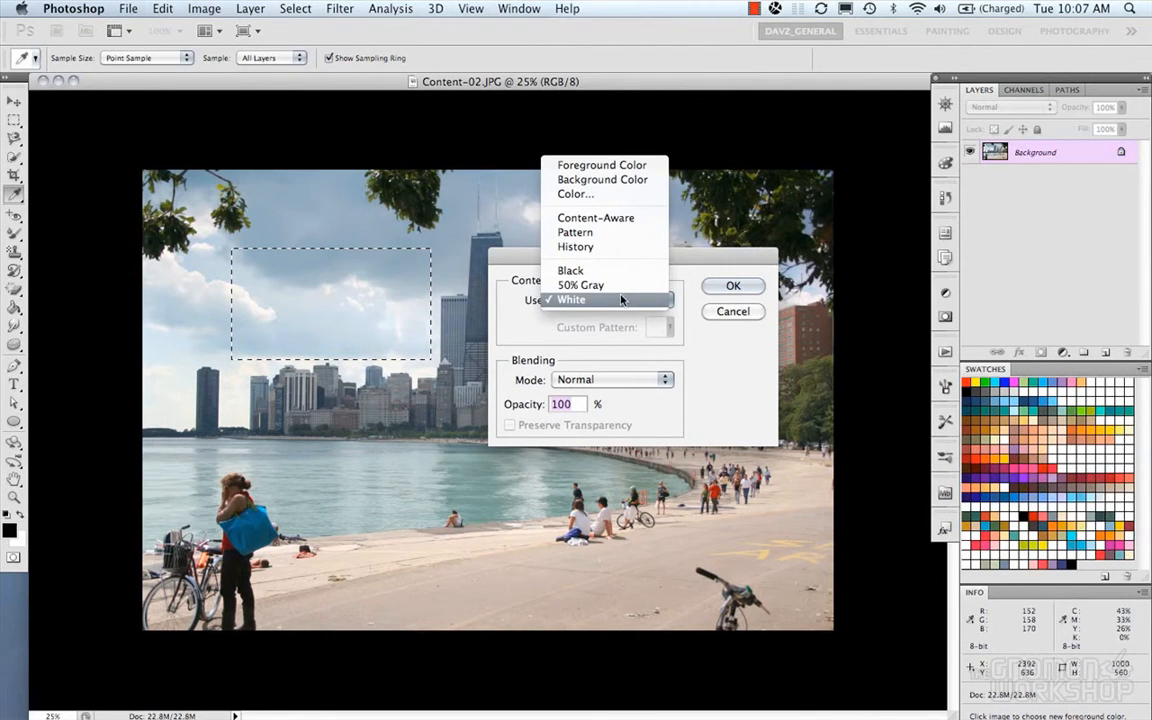
left_click(603, 166)
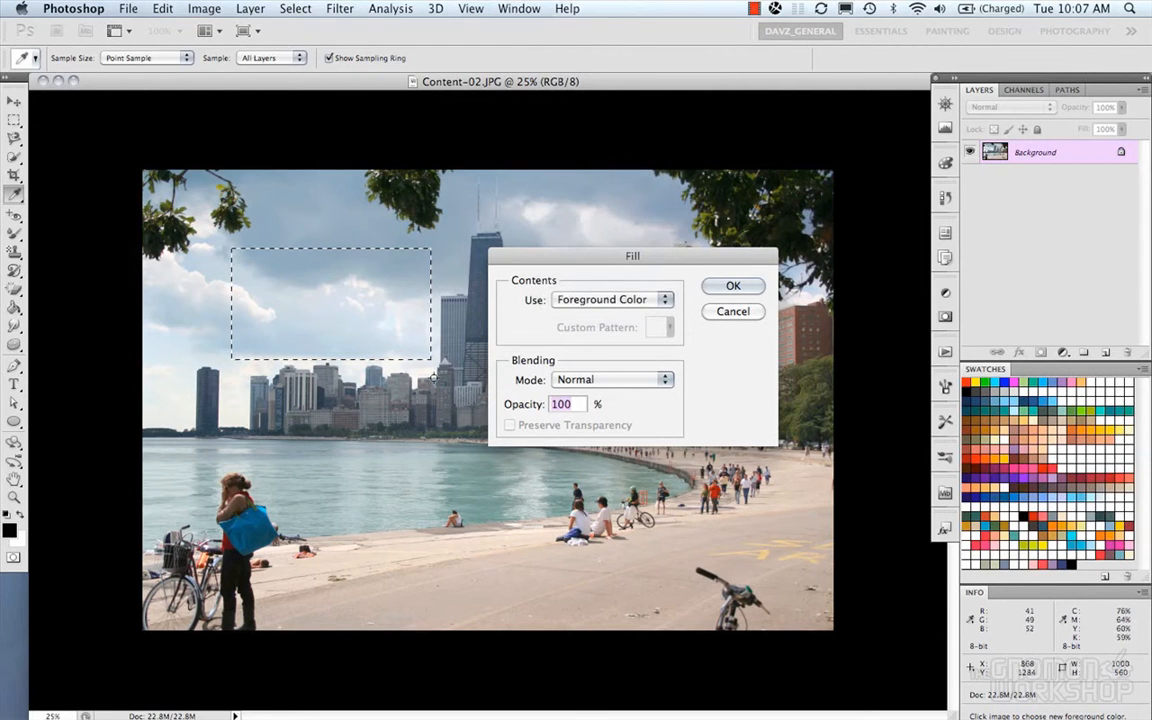
left_click(733, 286)
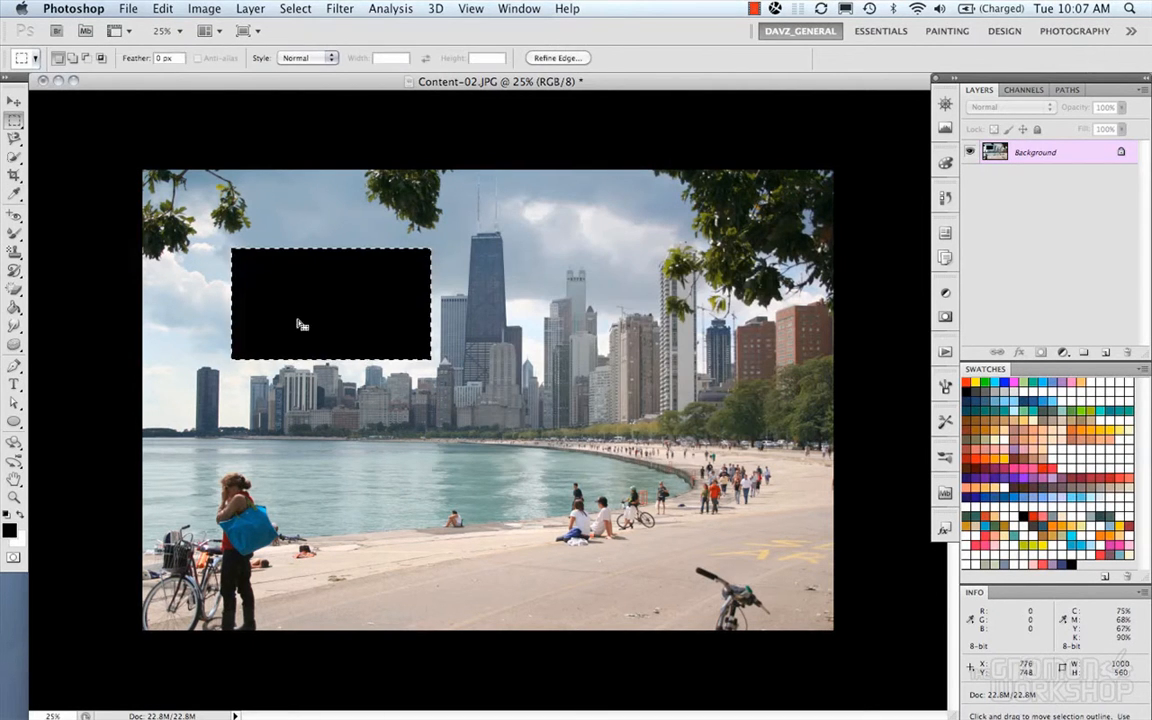
key("super+z")
Reopen the Fill settings for the sky selection, look at Content-Aware as the contents, and cancel without filling
right_click(359, 282)
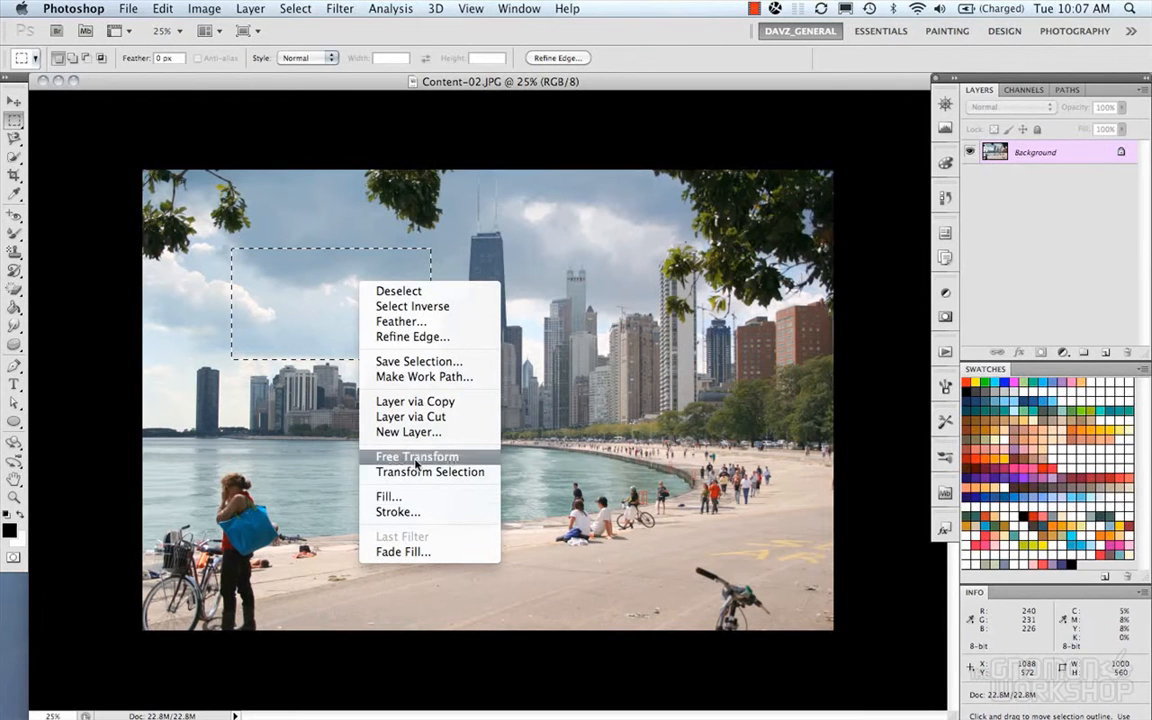
left_click(420, 497)
left_click(609, 300)
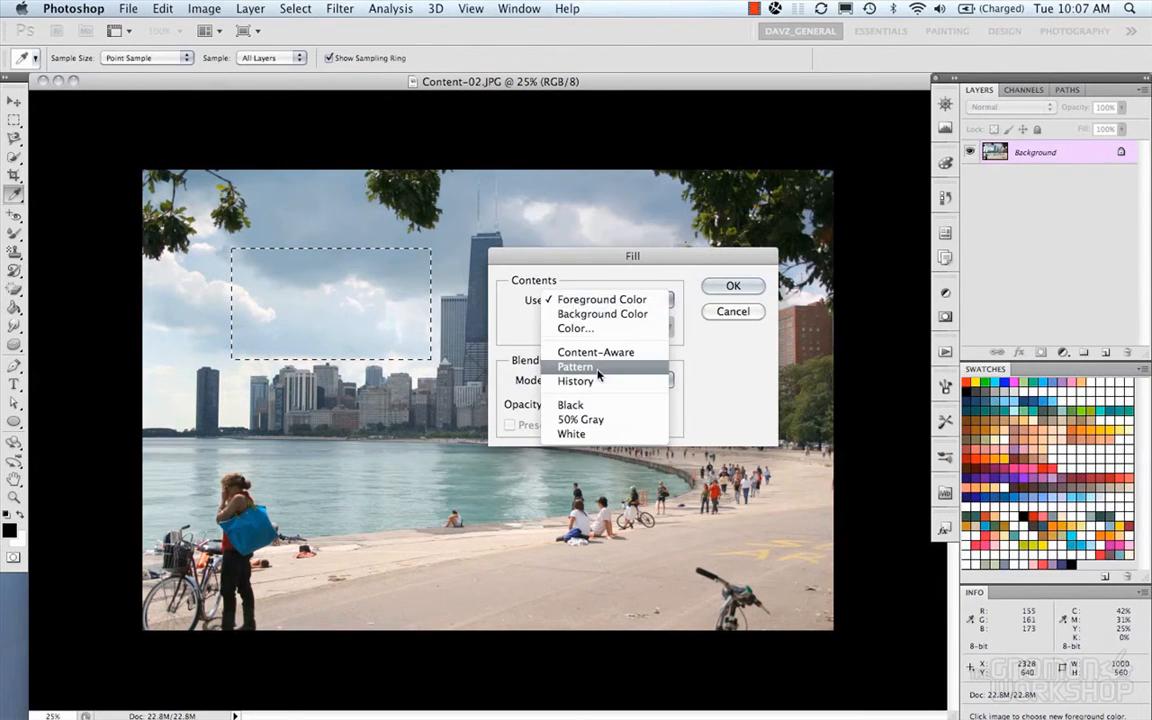
left_click(595, 354)
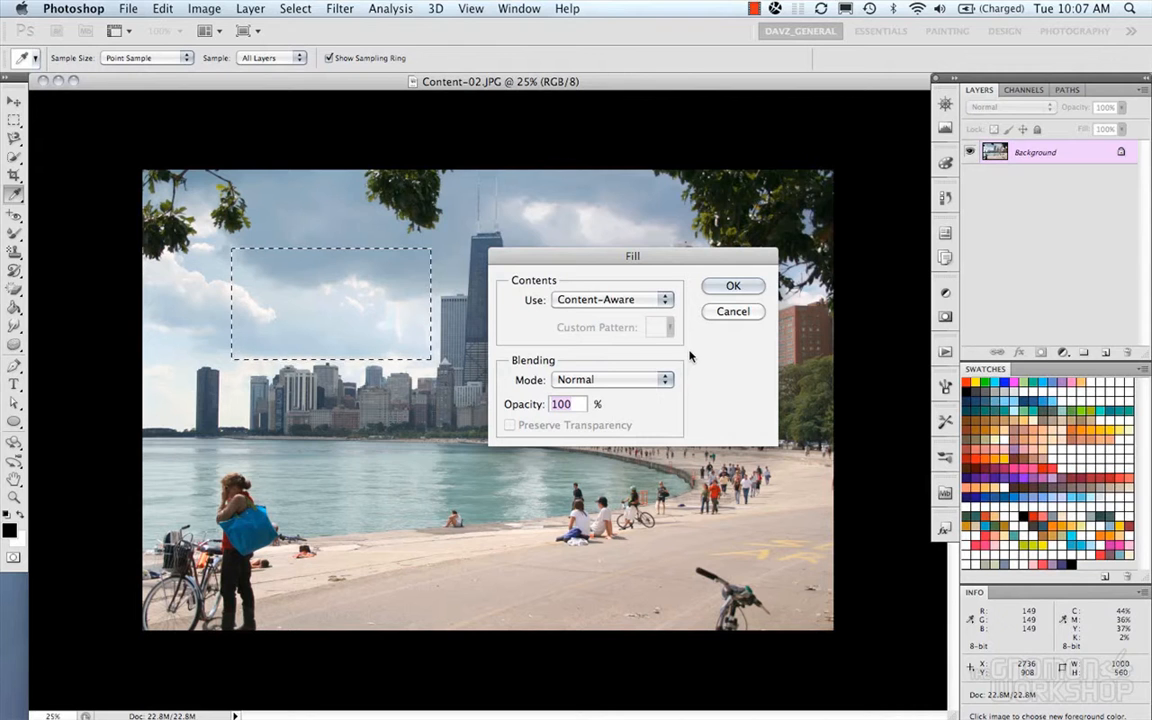
left_click(732, 311)
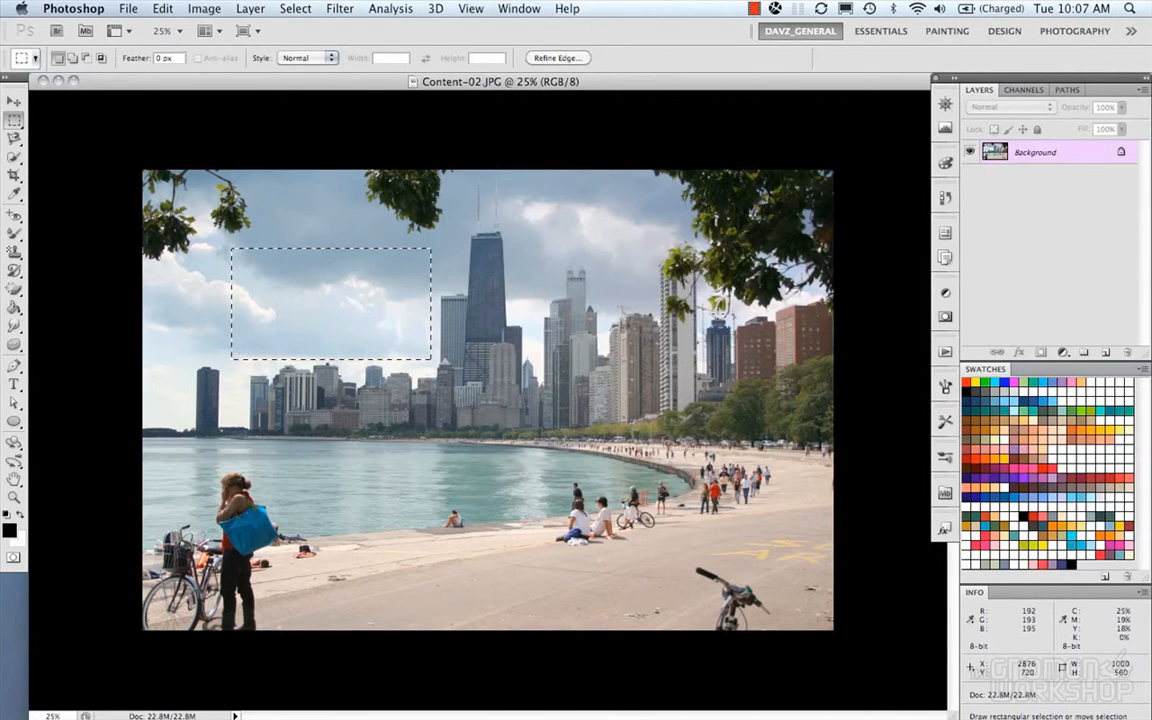
Deselect the sky area in the beach photo and open Content-01.jpg from the Images folder
key("super+d")
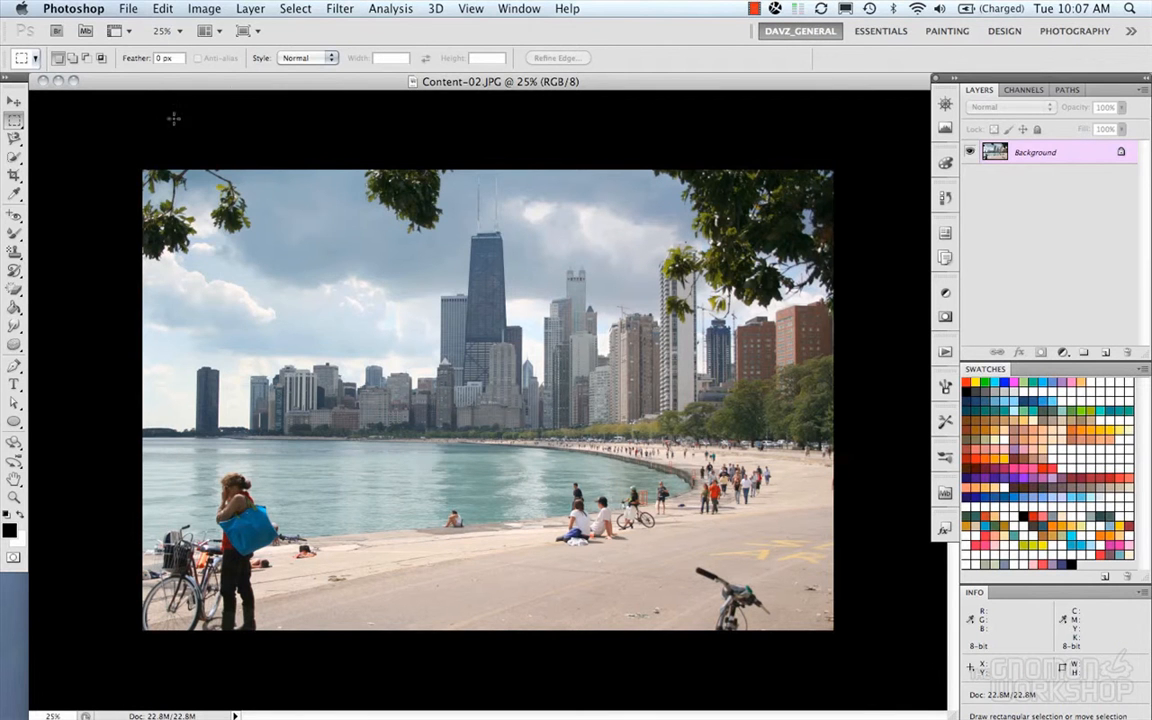
left_click(122, 9)
mouse_move(146, 112)
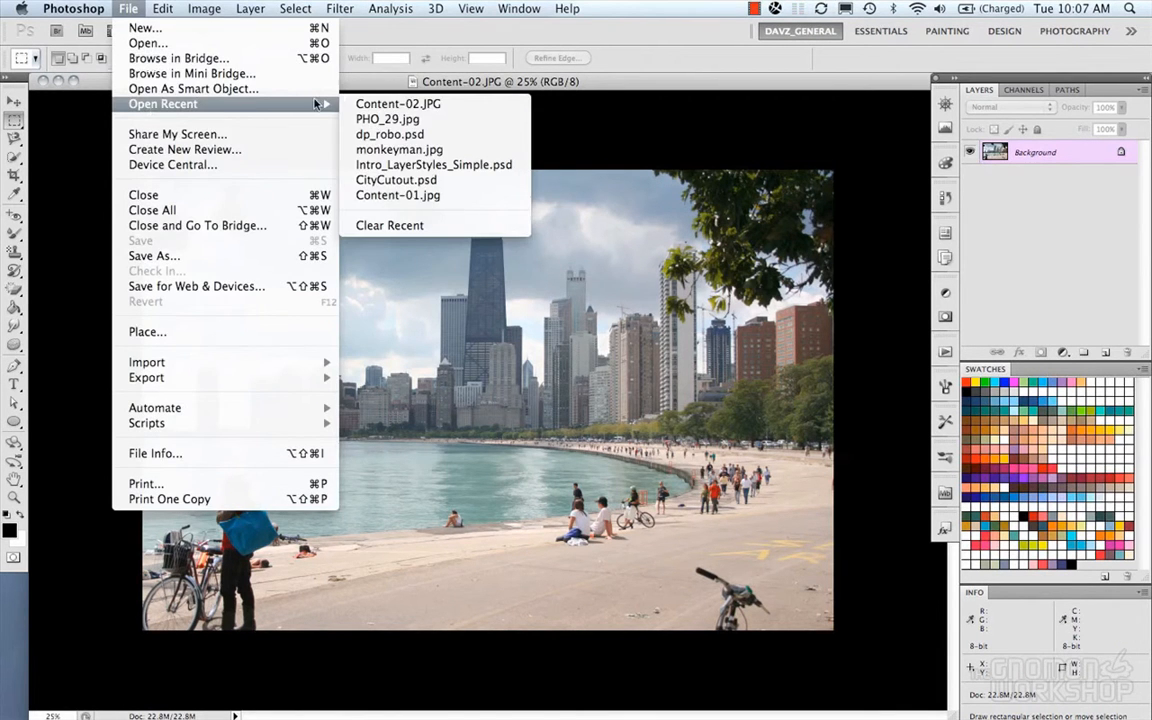
left_click(290, 43)
left_click(410, 136)
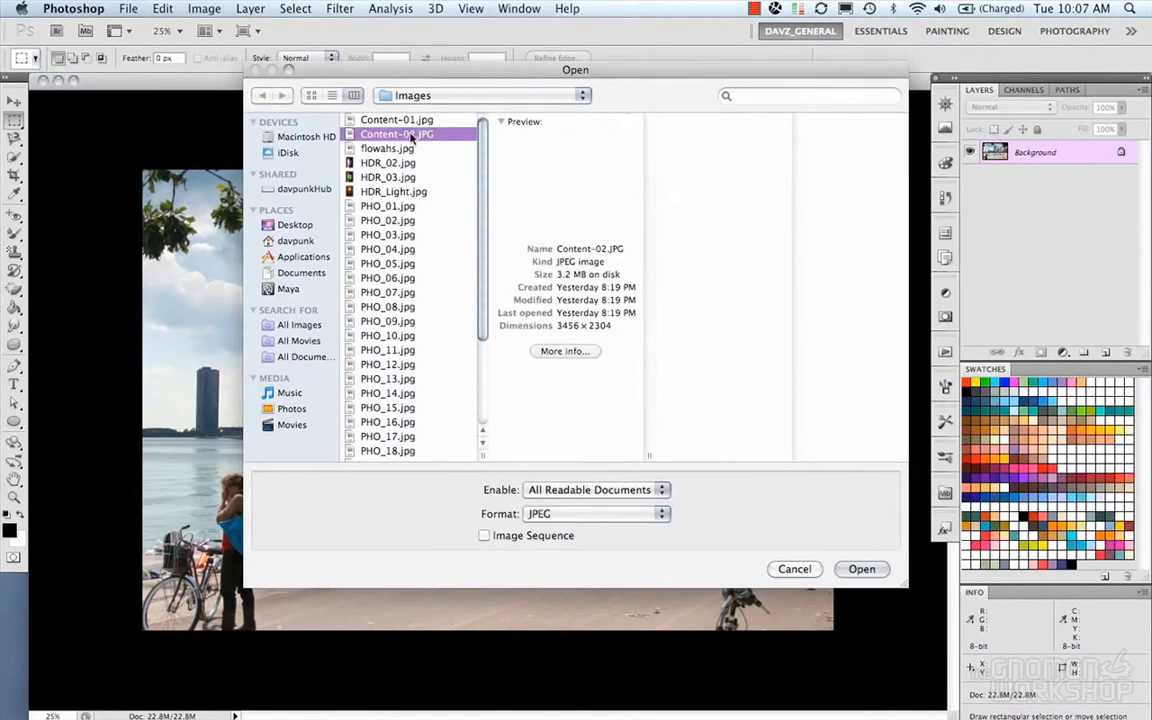
left_click(410, 120)
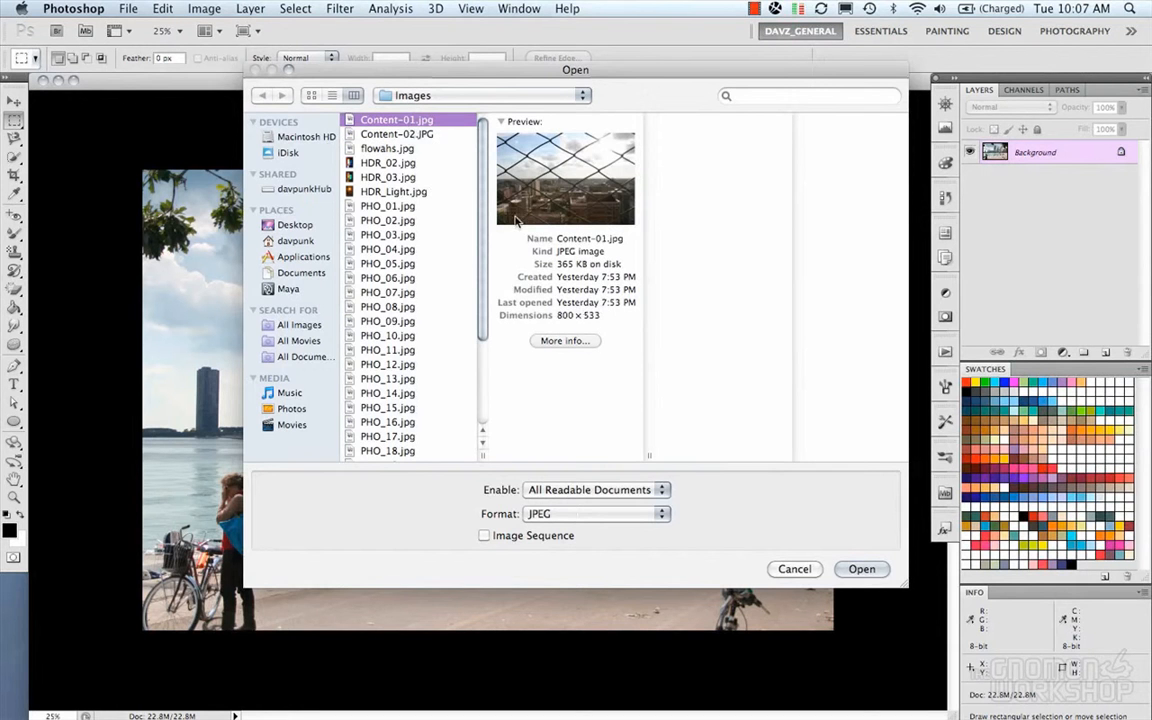
left_click(861, 568)
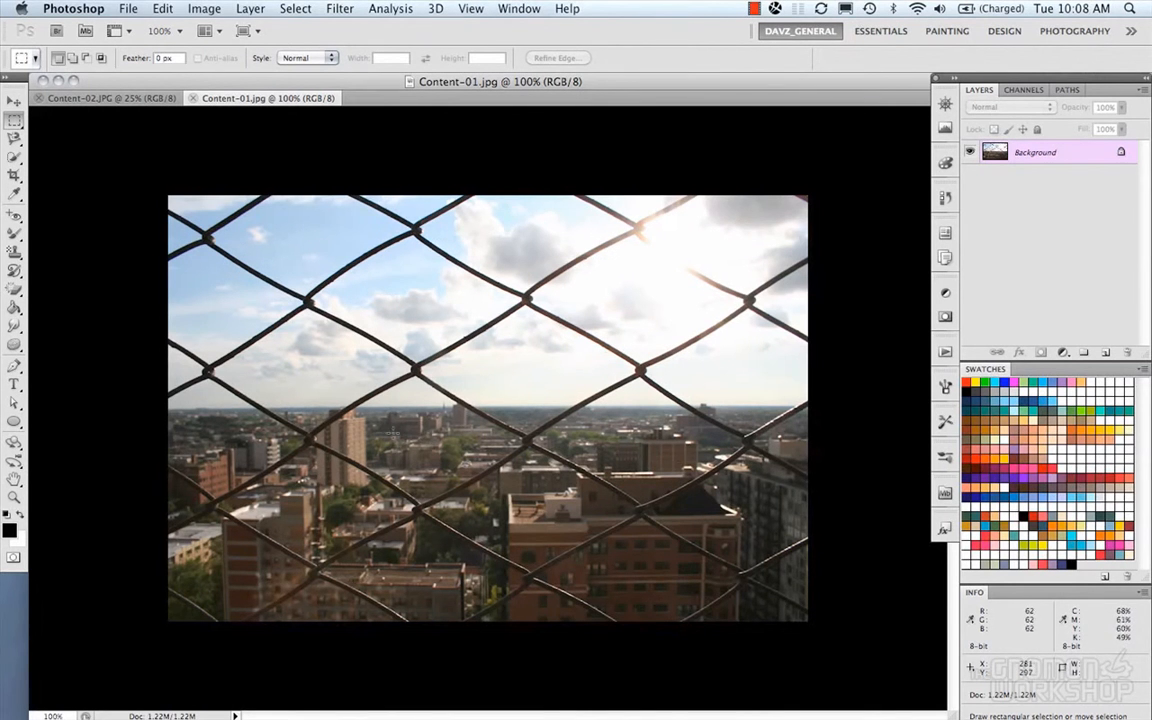
Select the full-width sky area down to the horizon in the fence photo, about 800 by 260 px
scroll(439, 436, "up", 3)
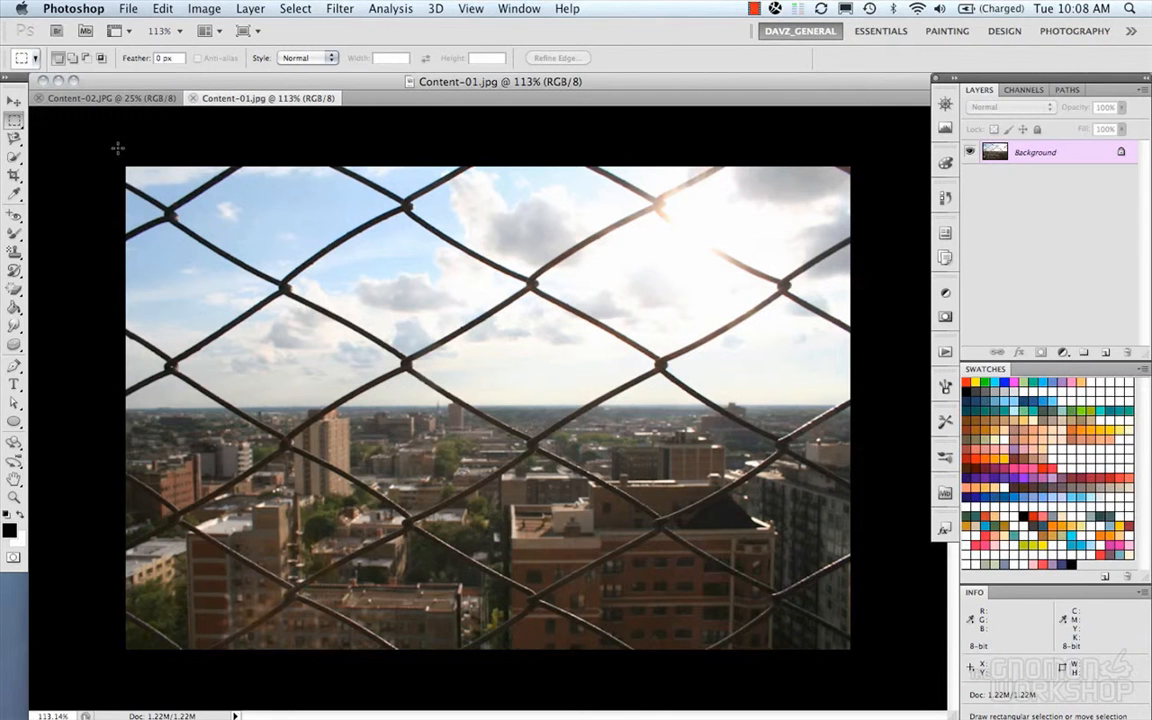
left_click_drag(122, 163, 884, 401)
Try a Content-Aware fill on the sky selection in Normal mode at 100% opacity, and undo it
right_click(483, 285)
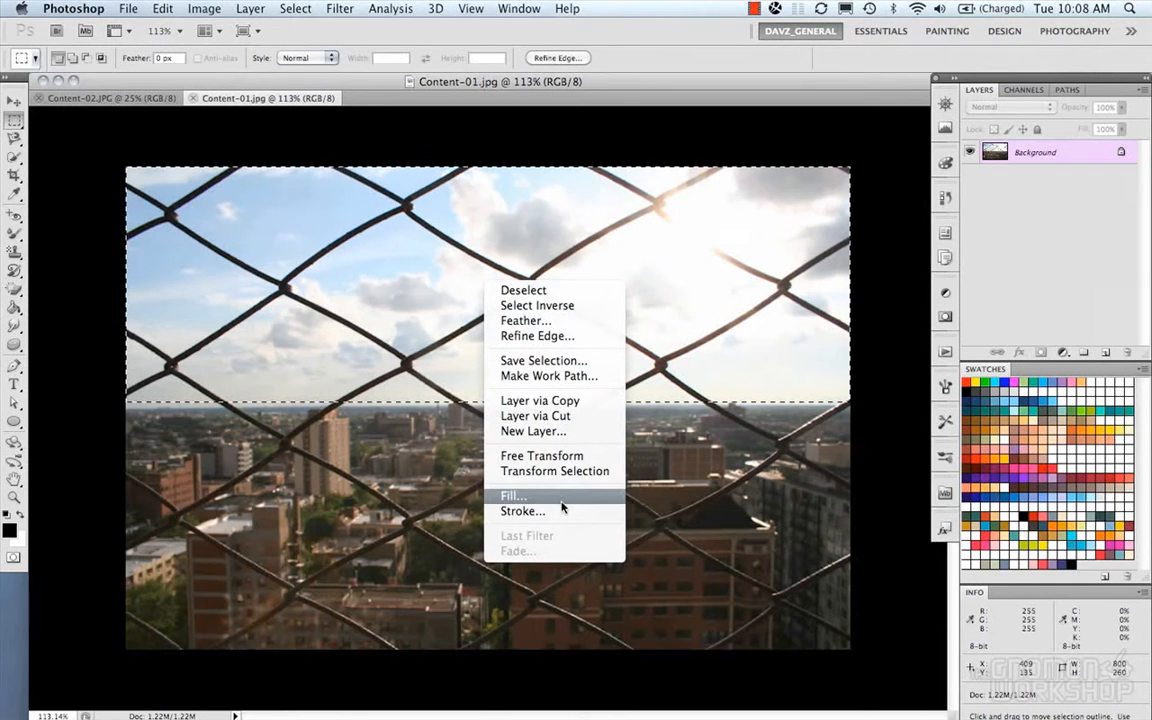
left_click(530, 496)
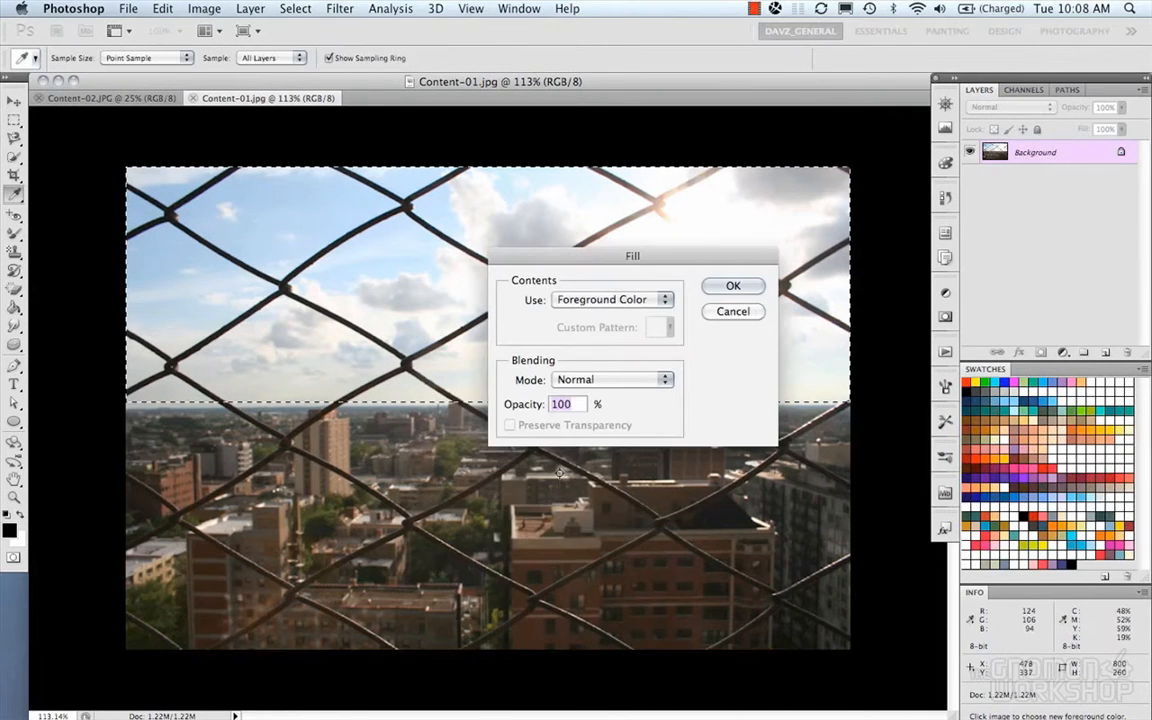
left_click(605, 305)
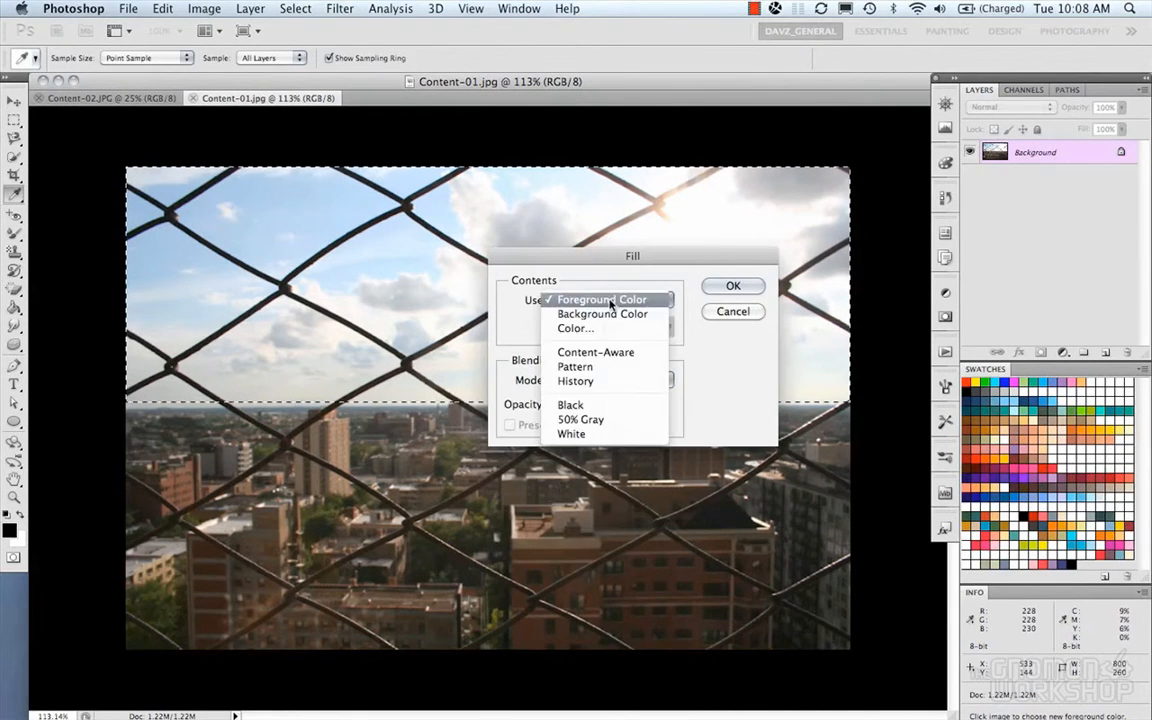
left_click(595, 357)
left_click_drag(612, 258, 229, 352)
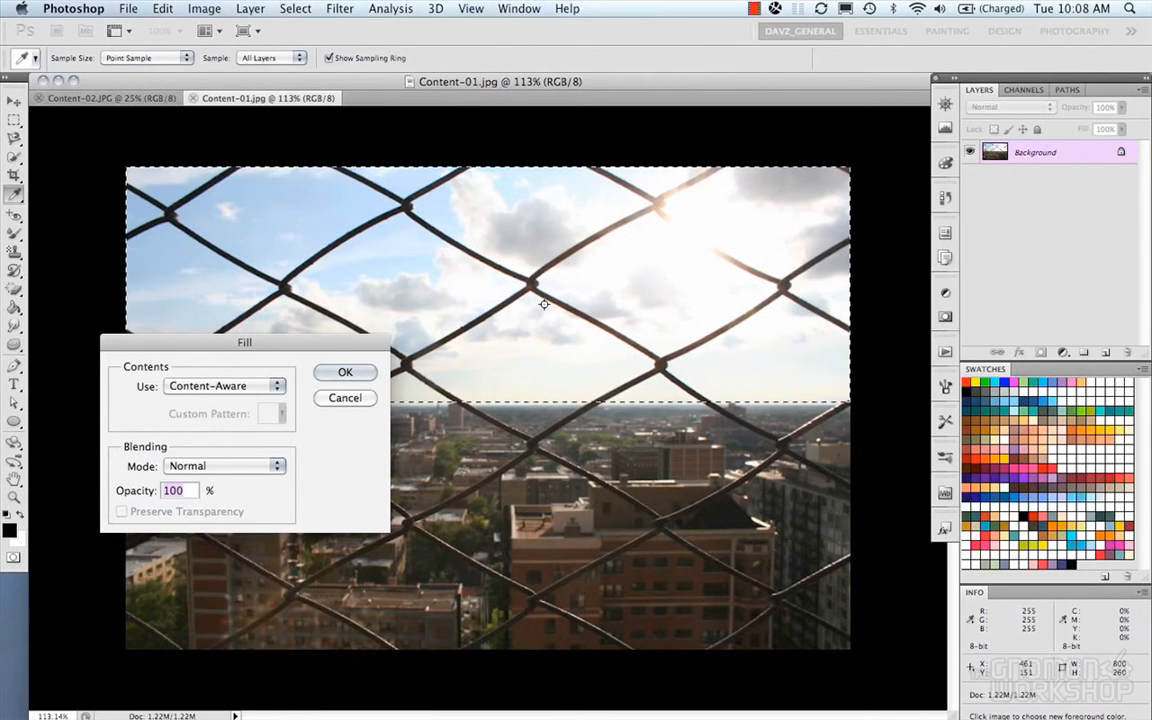
key("Escape")
key("m")
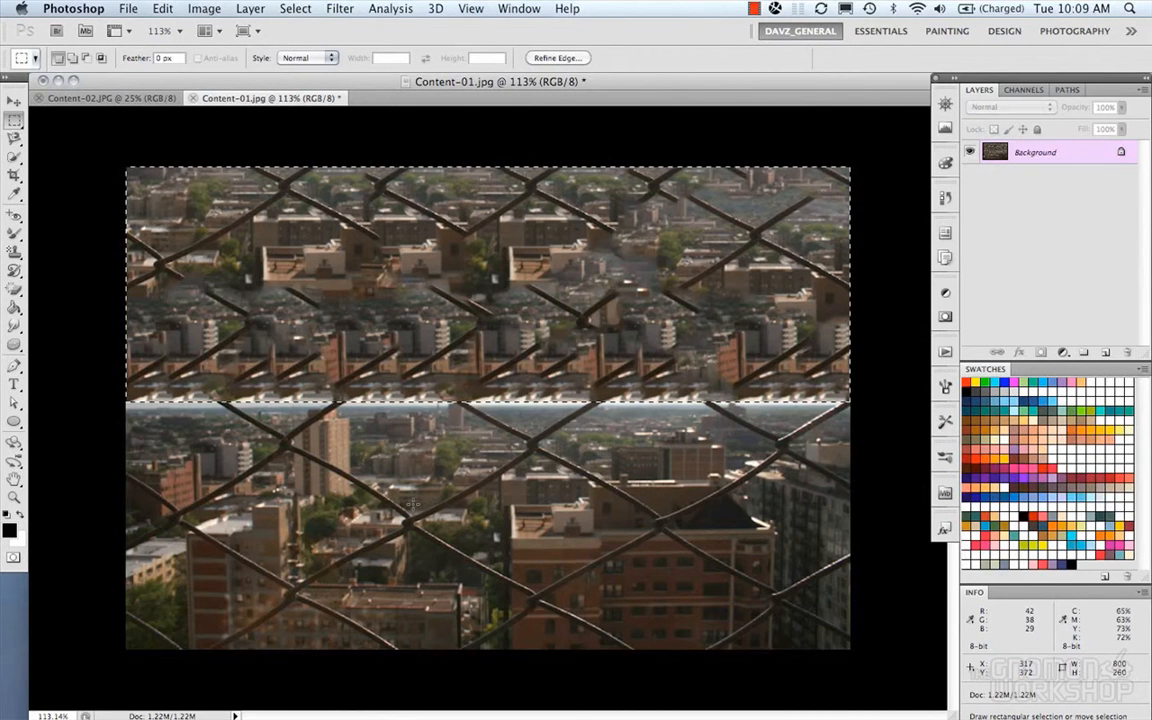
key("super+z")
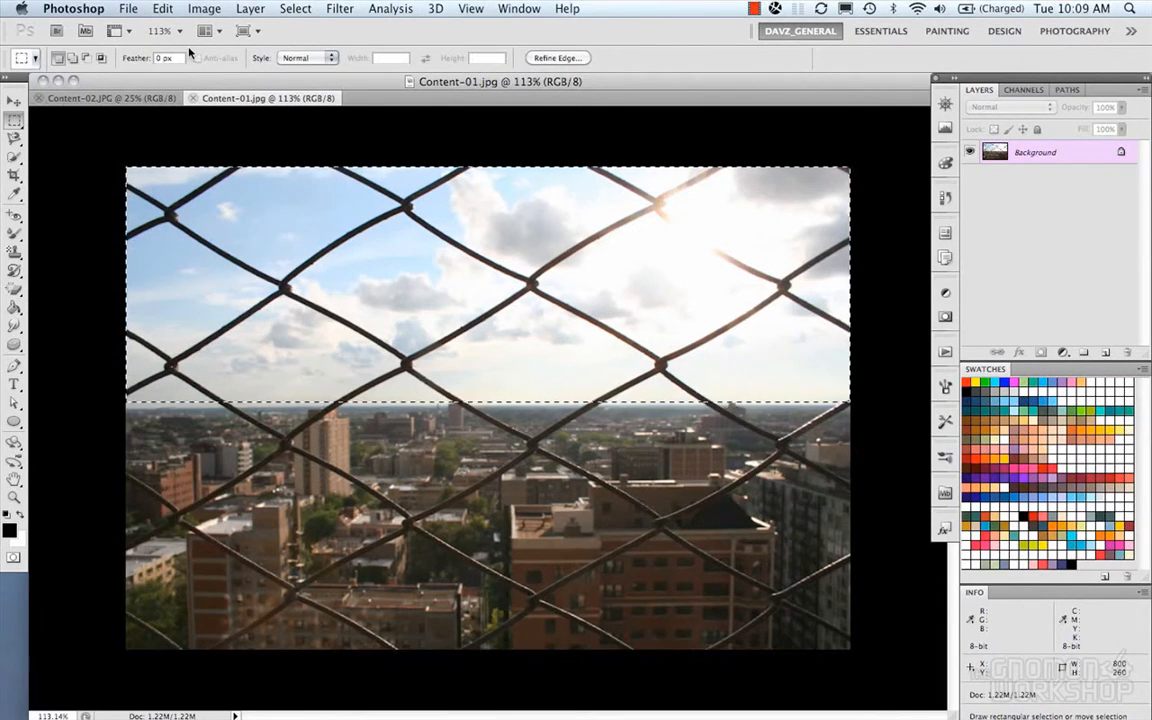
Crop the fence photo to the sky selection
left_click(162, 9)
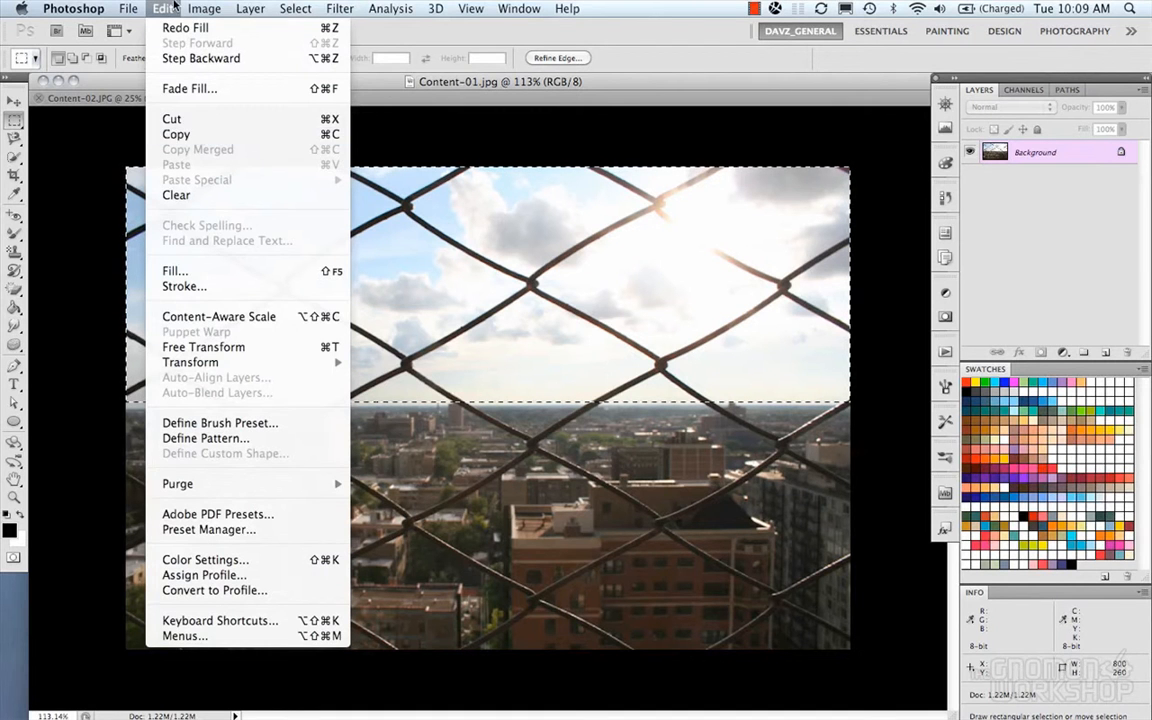
mouse_move(204, 9)
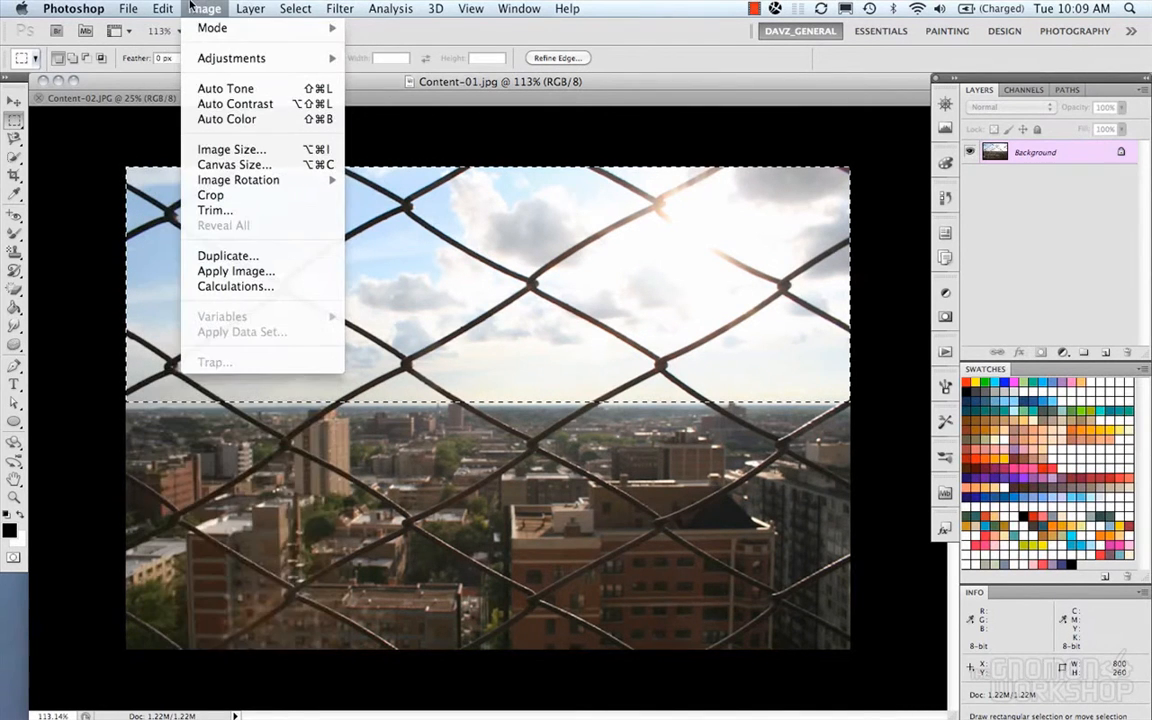
left_click(208, 195)
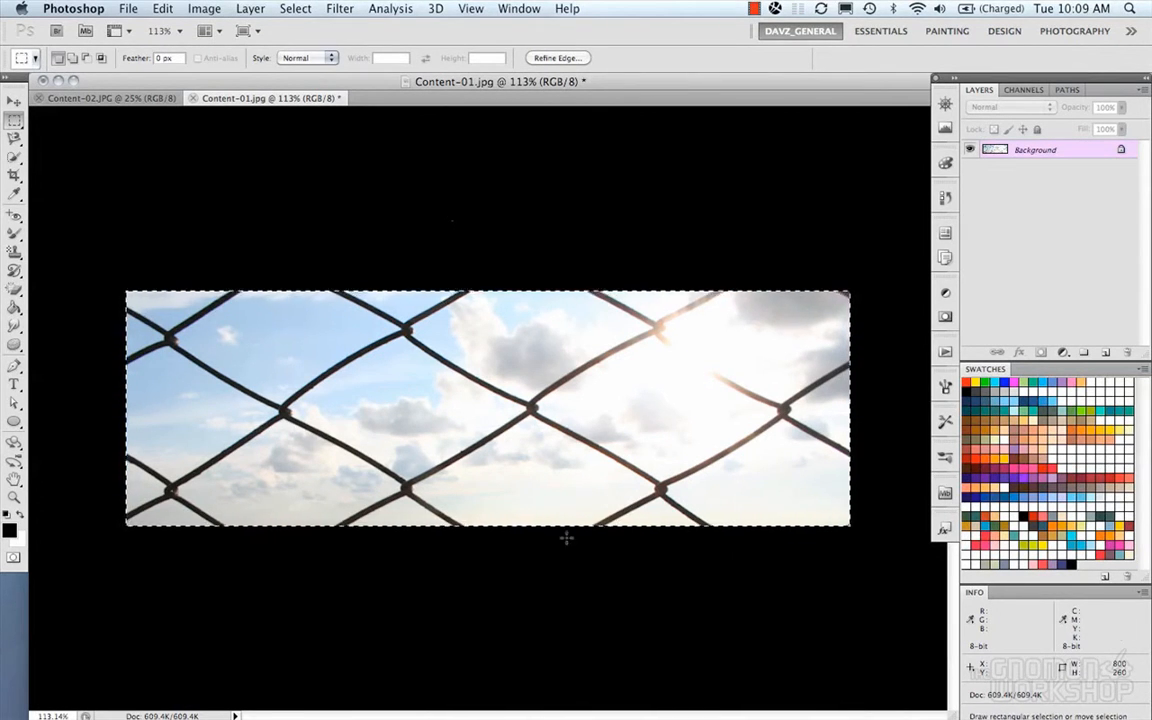
Try a Content-Aware fill on the selection covering the whole cropped sky image
right_click(342, 337)
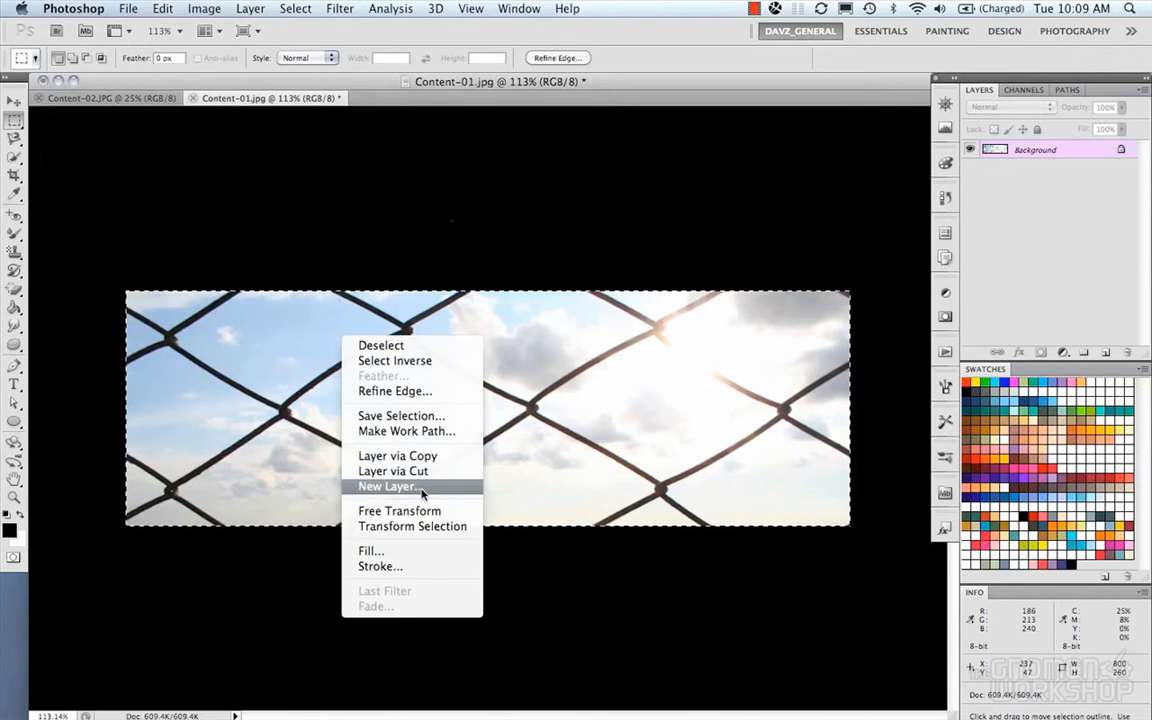
left_click(419, 556)
left_click(345, 375)
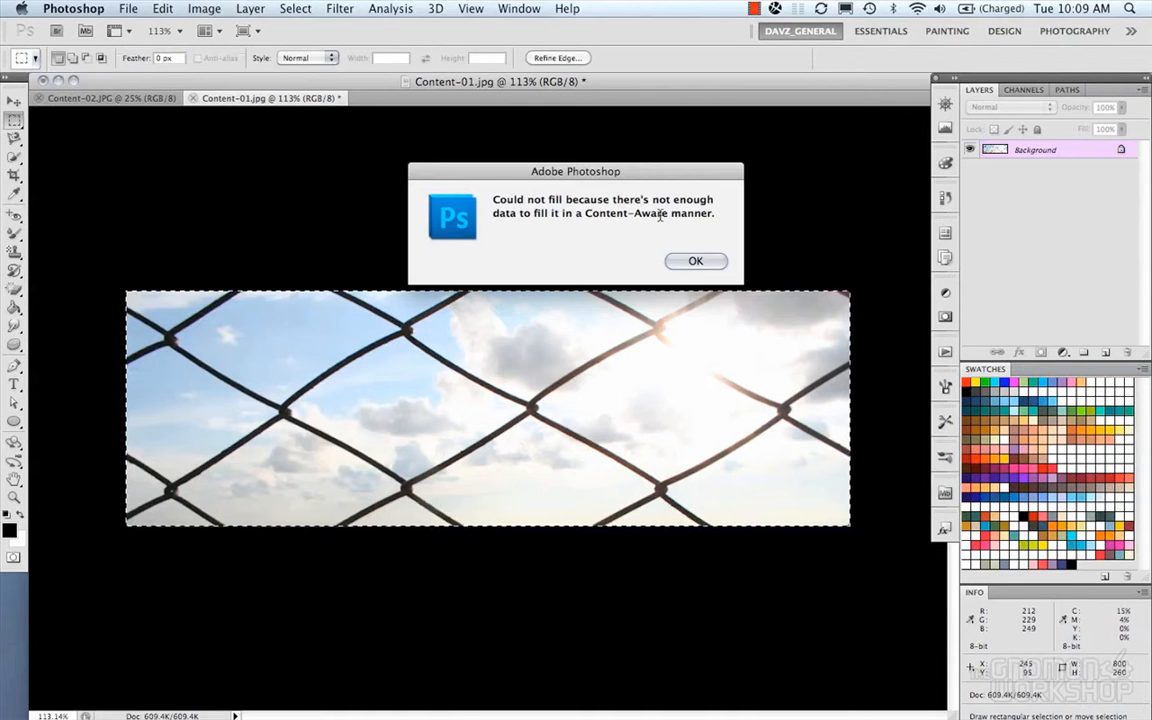
left_click(696, 262)
Replace the selection with a rectangle of about 159 by 99 px in the image's upper-left corner and fill it with Content-Aware
key("super+d")
left_click_drag(125, 290, 181, 317)
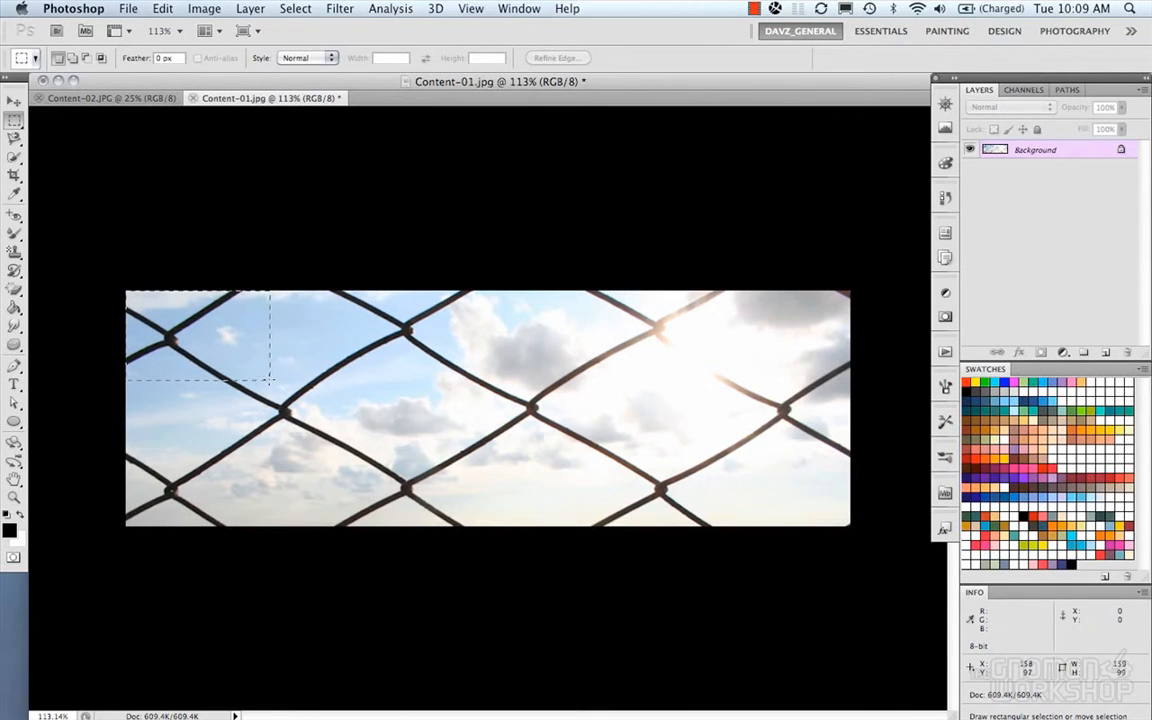
right_click(268, 378)
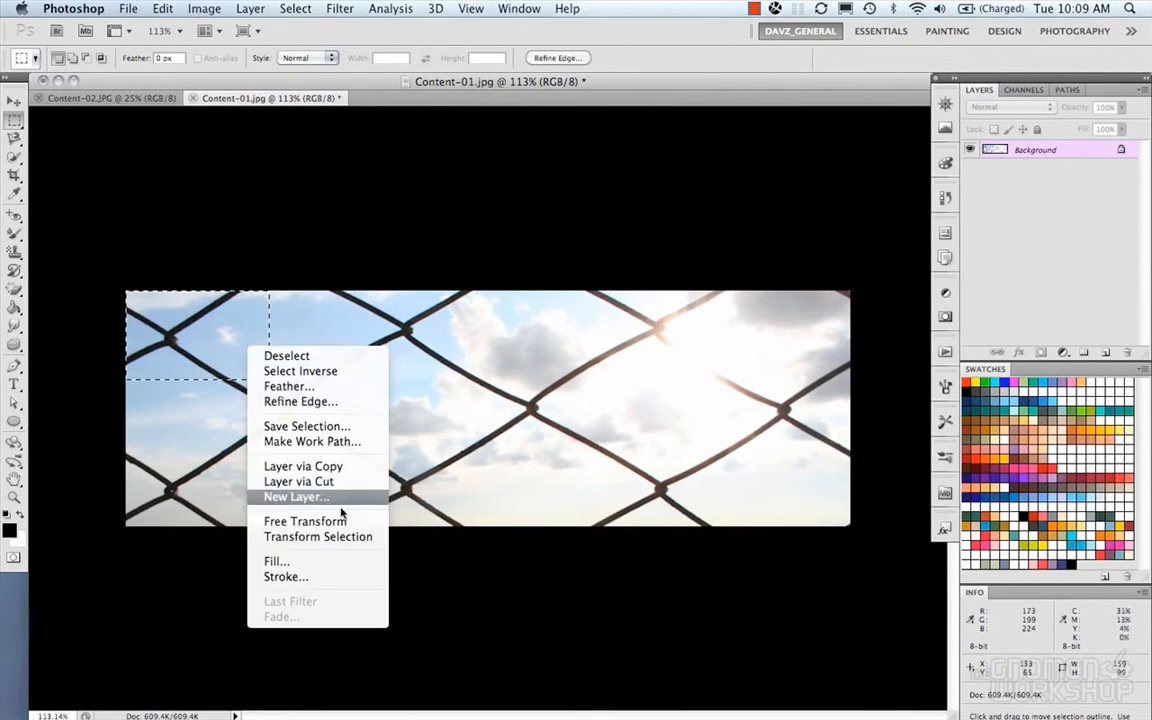
left_click(302, 556)
left_click(340, 373)
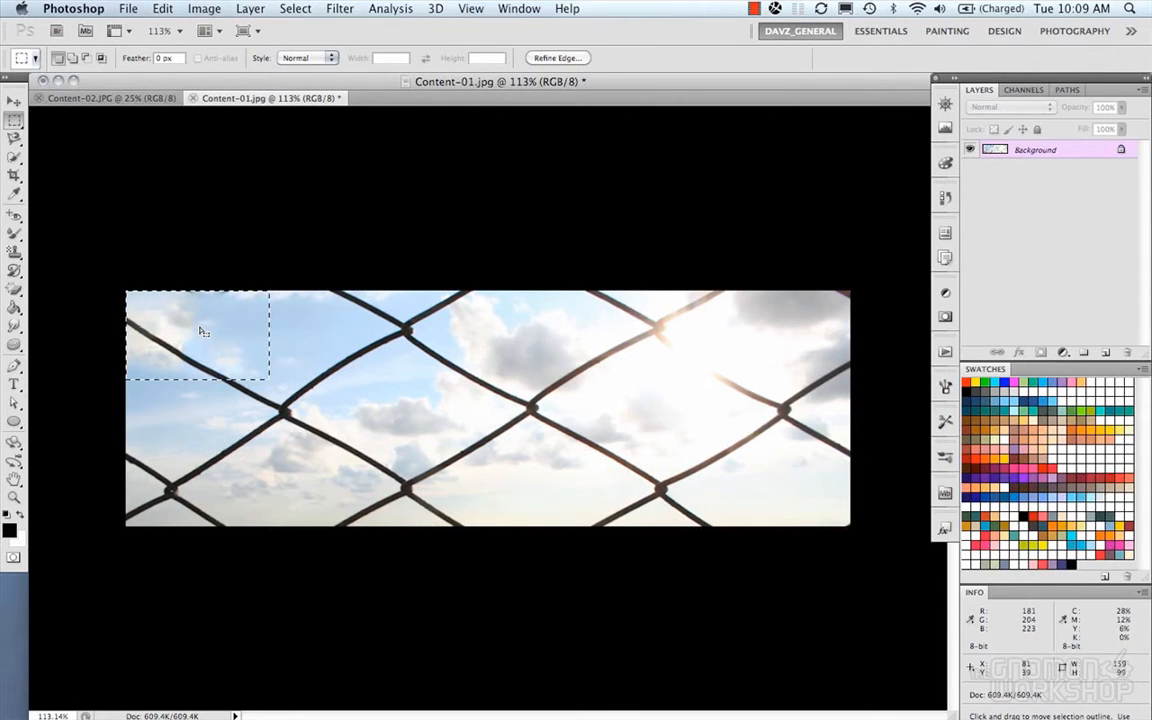
Compare the corner without and with the Content-Aware fill, keep the fill, and deselect it for a closer look
key("super+z")
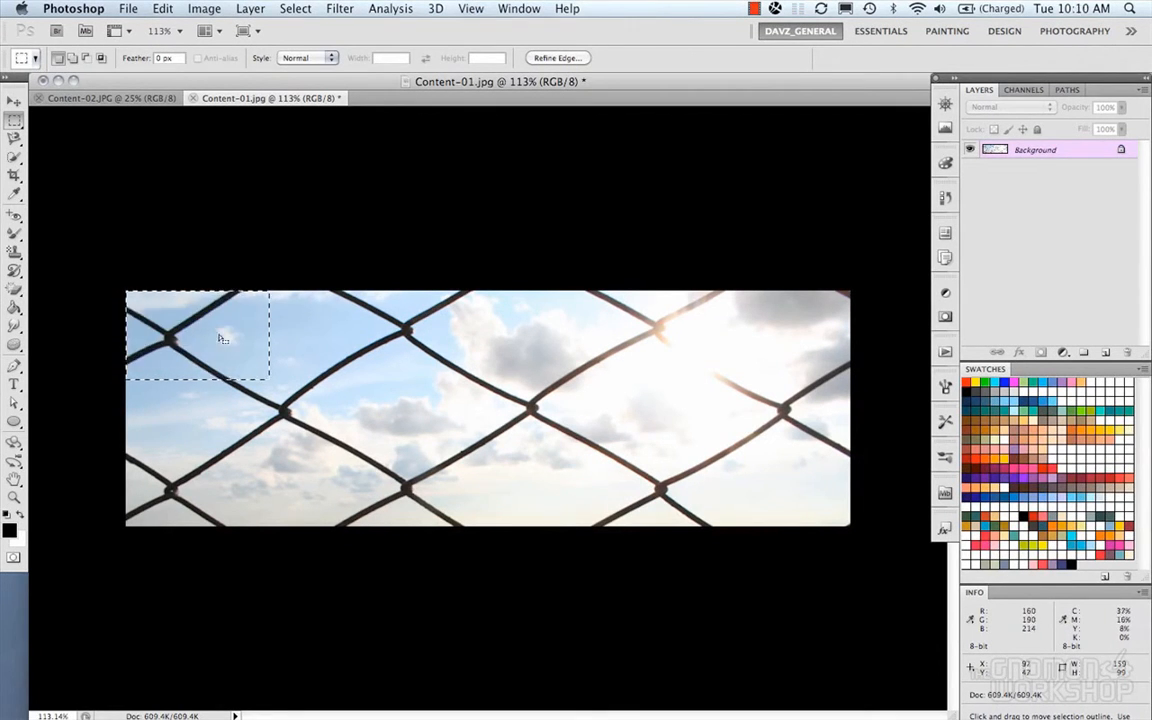
key("super+z")
key("super+d")
scroll(258, 322, "up", 6)
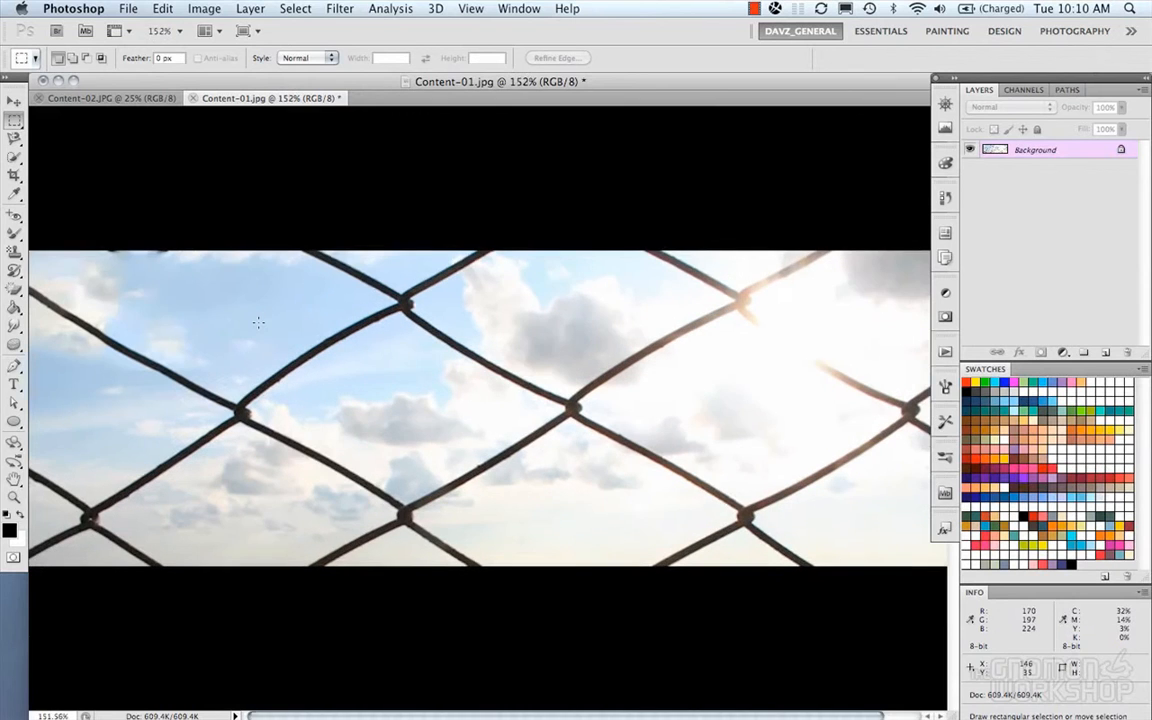
scroll(258, 322, "down", 1)
scroll(258, 322, "down", 1)
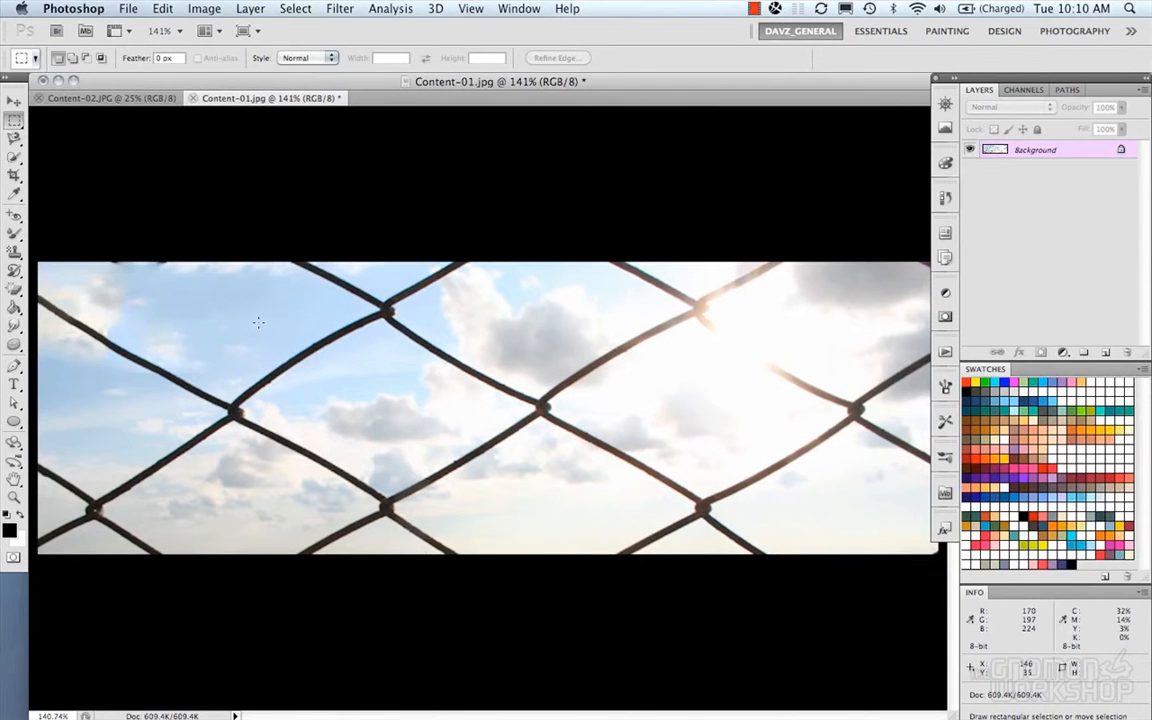
scroll(258, 322, "down", 1)
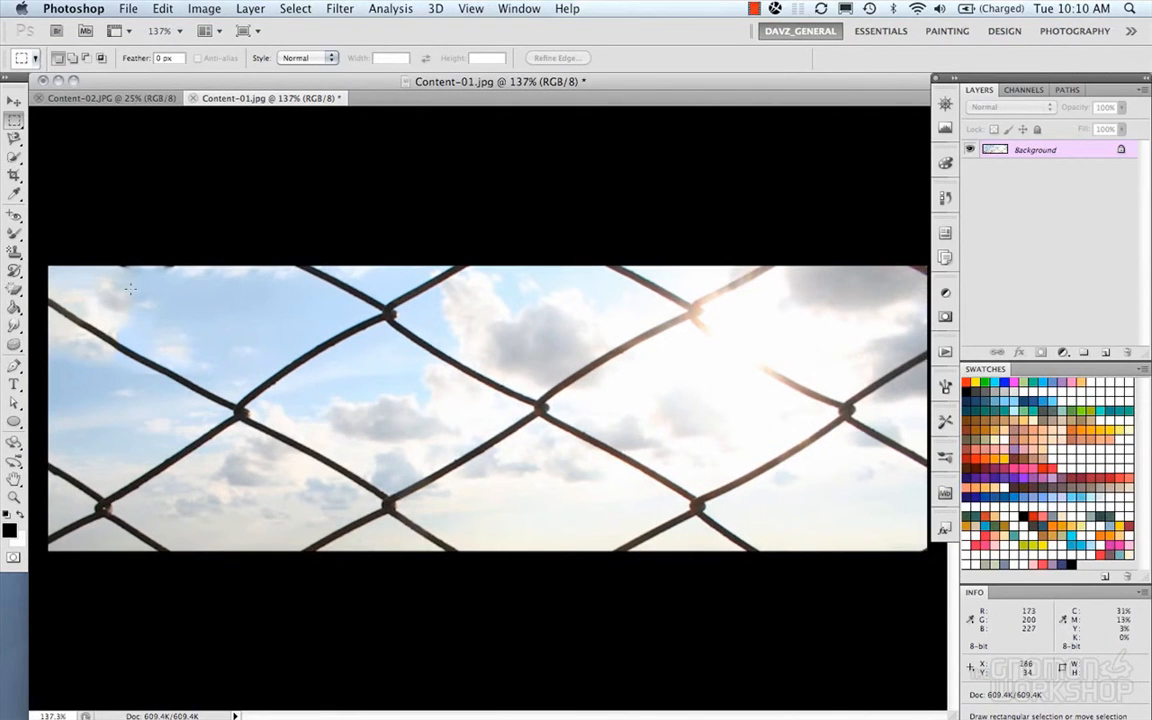
scroll(476, 455, "down", 1)
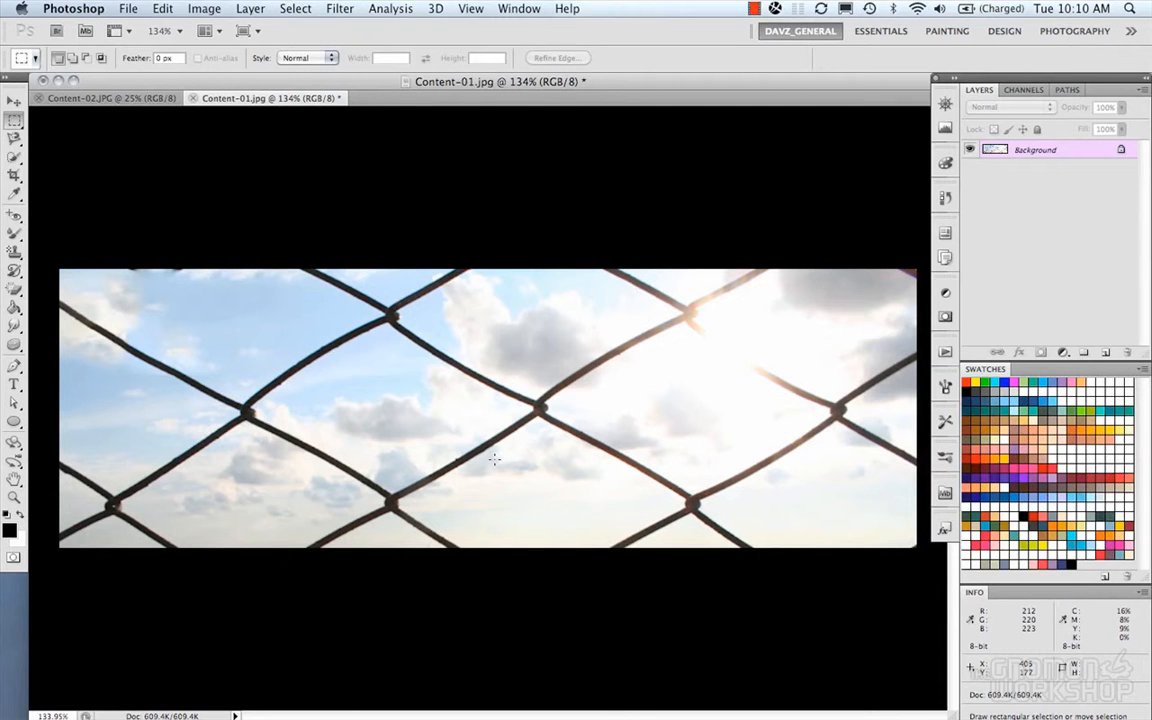
Restore the rectangular selection in the upper-left corner, undo its Content-Aware fill, and deselect
left_click_drag(229, 375, 59, 269)
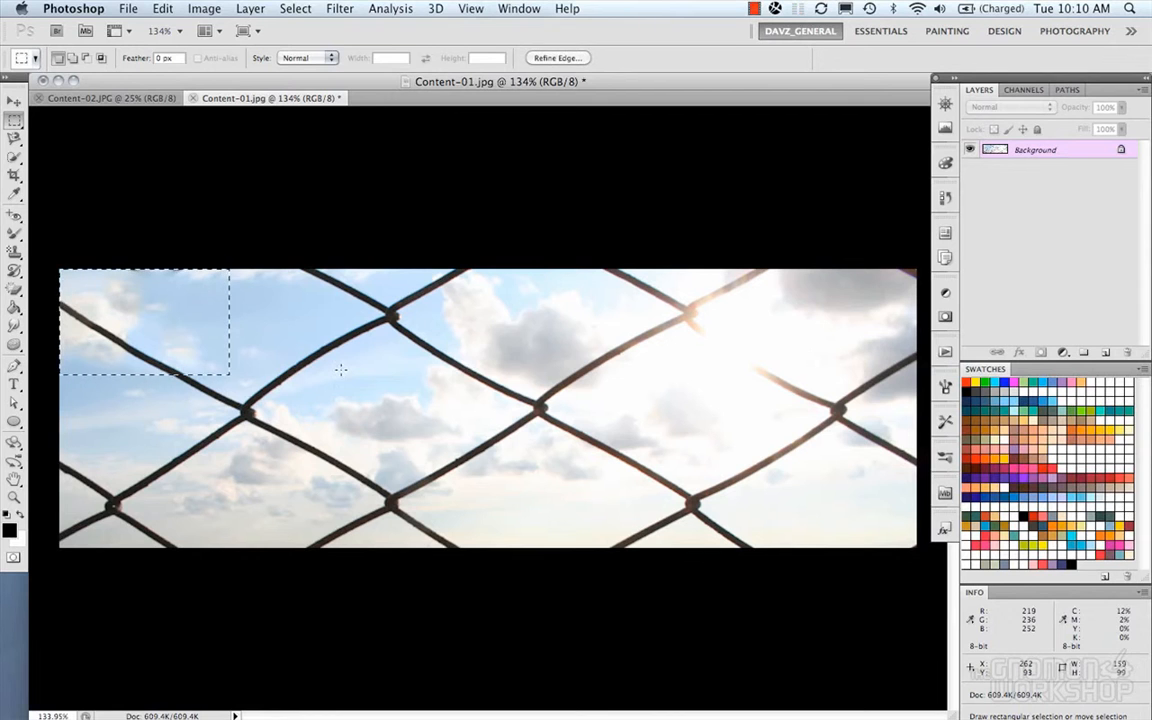
key("alt+super+z")
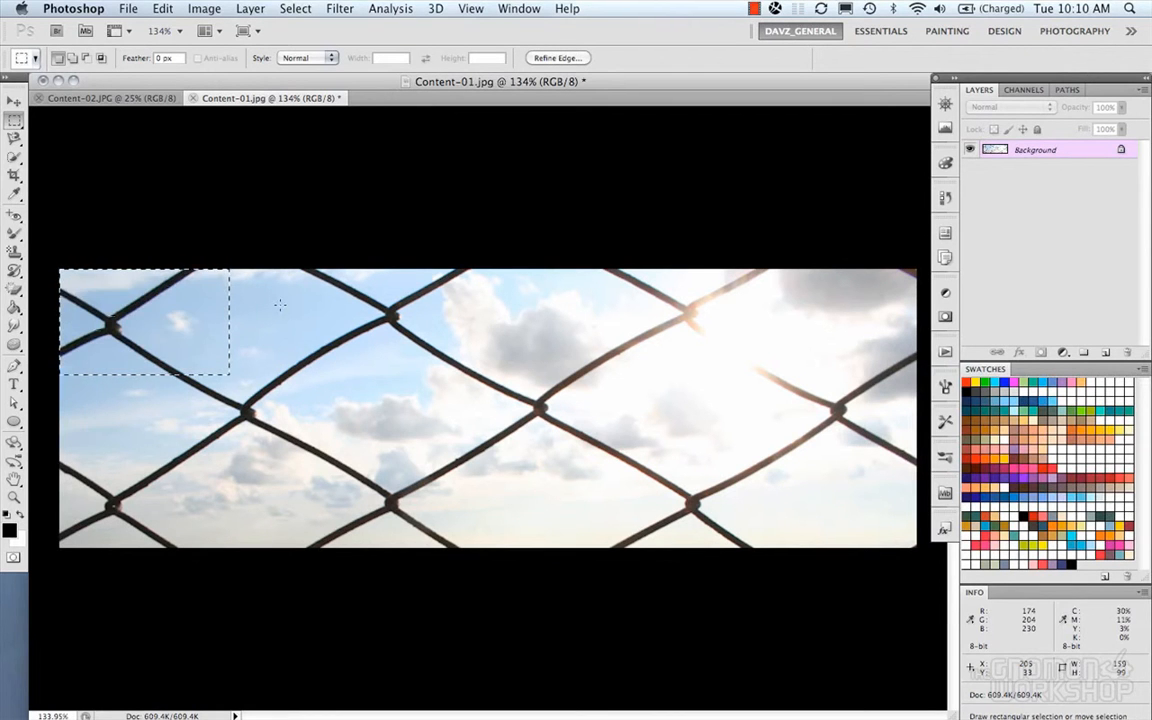
key("space")
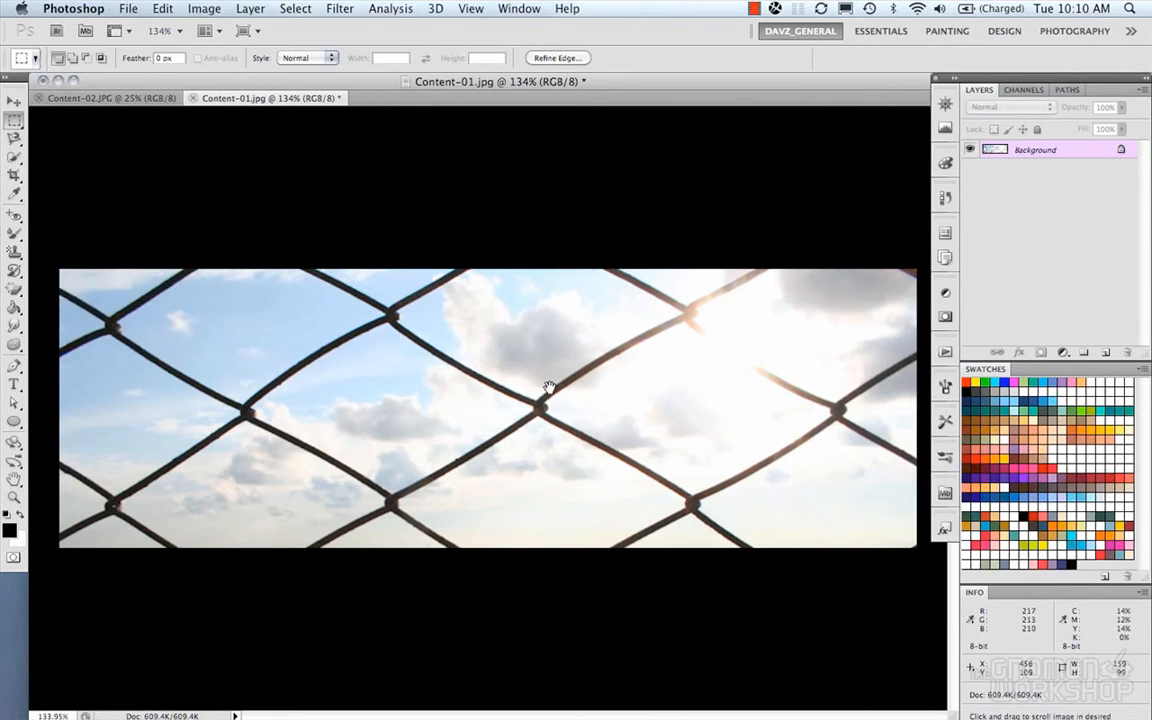
Try a Content-Aware fill on a rectangle of about 198 by 86 px over the wire beside the sun glare, and undo it
left_click_drag(588, 258, 794, 358)
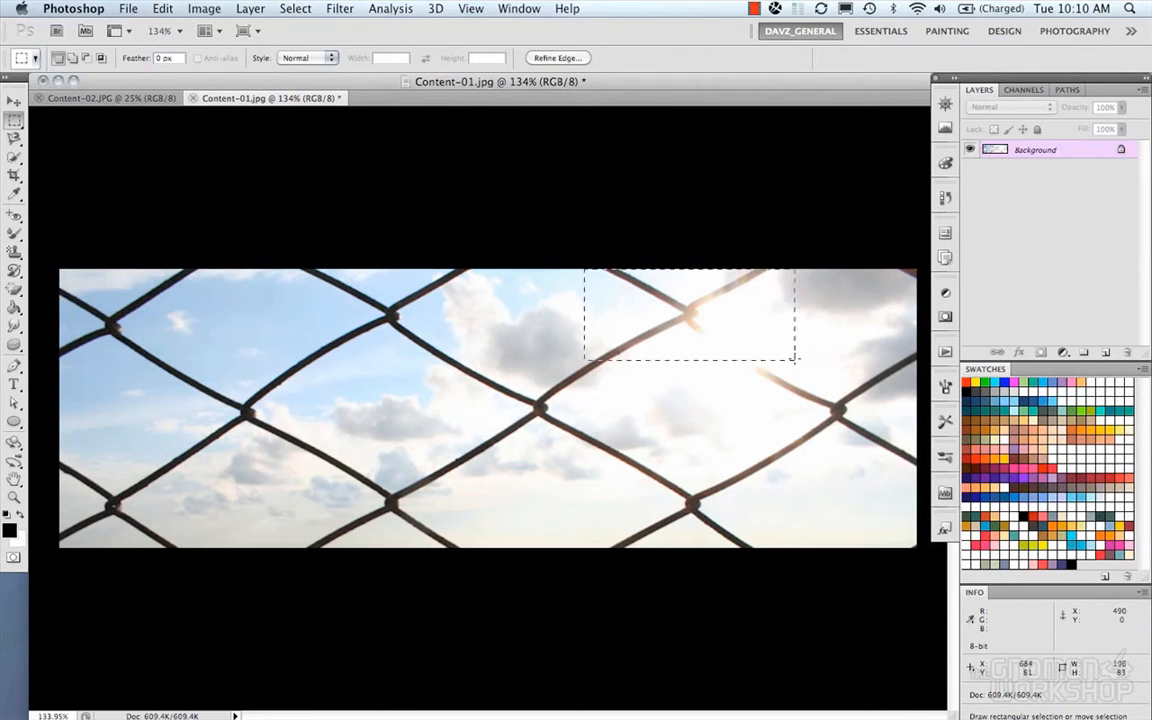
right_click(737, 342)
left_click(770, 553)
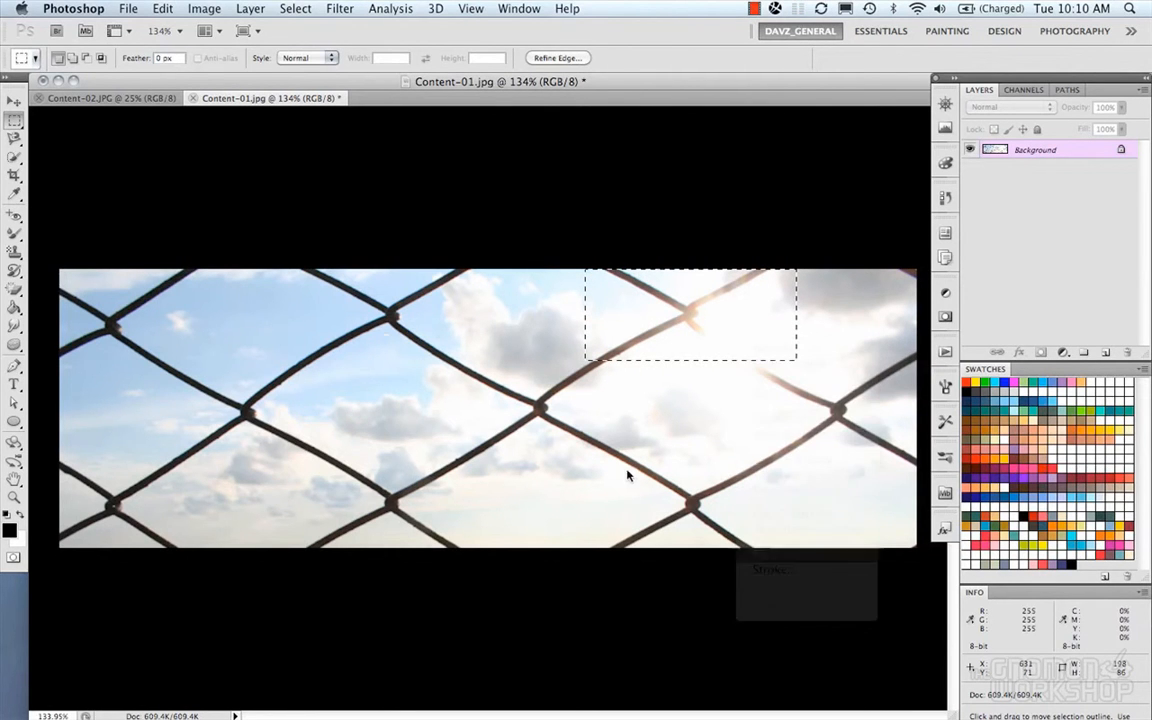
left_click(336, 373)
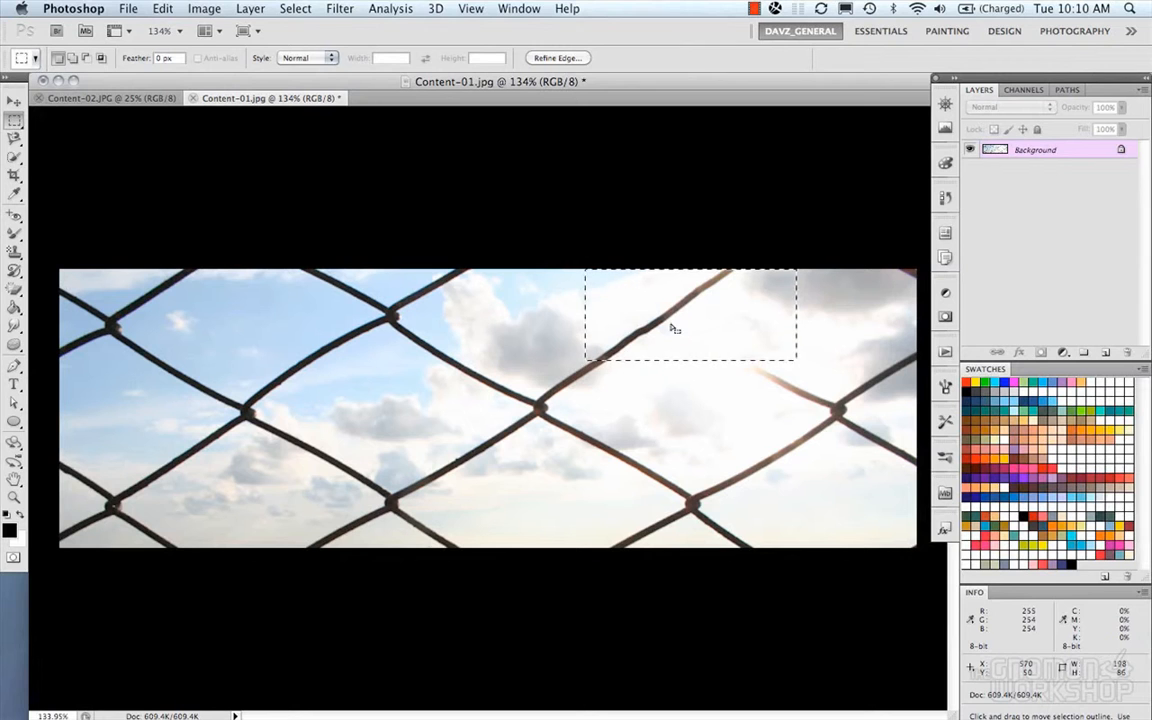
key("super+z")
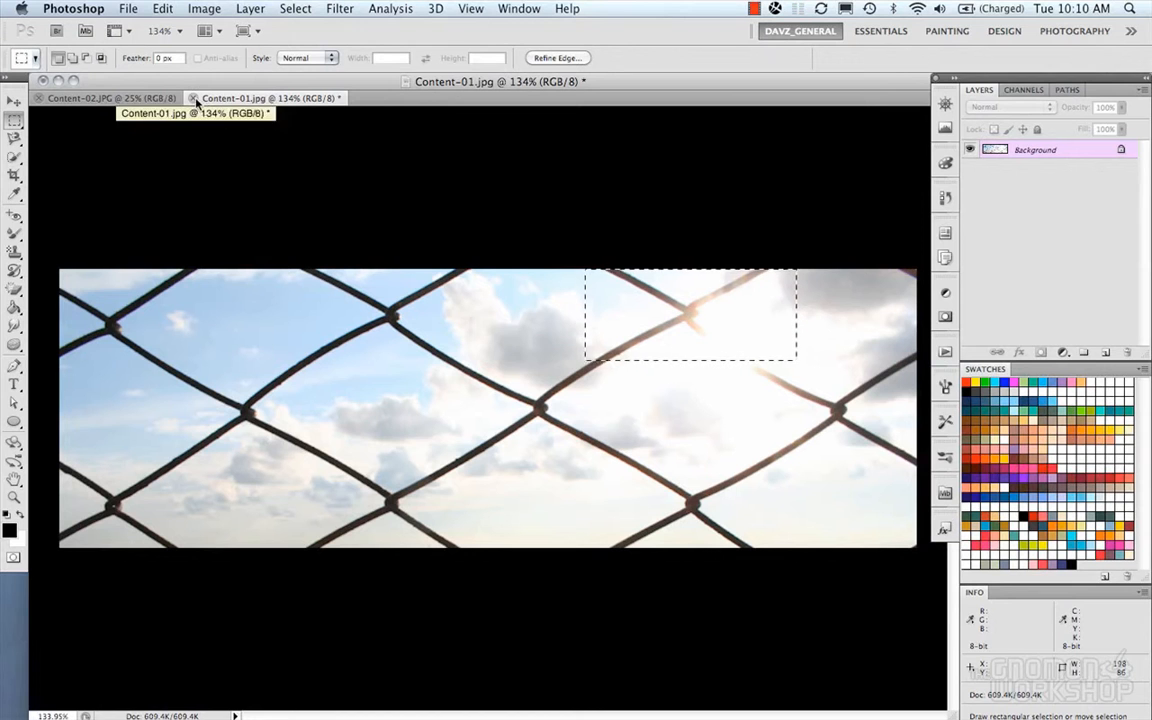
Close Content-01.jpg without saving the changes and fit the Content-02.JPG skyline photo in view
key("super+w")
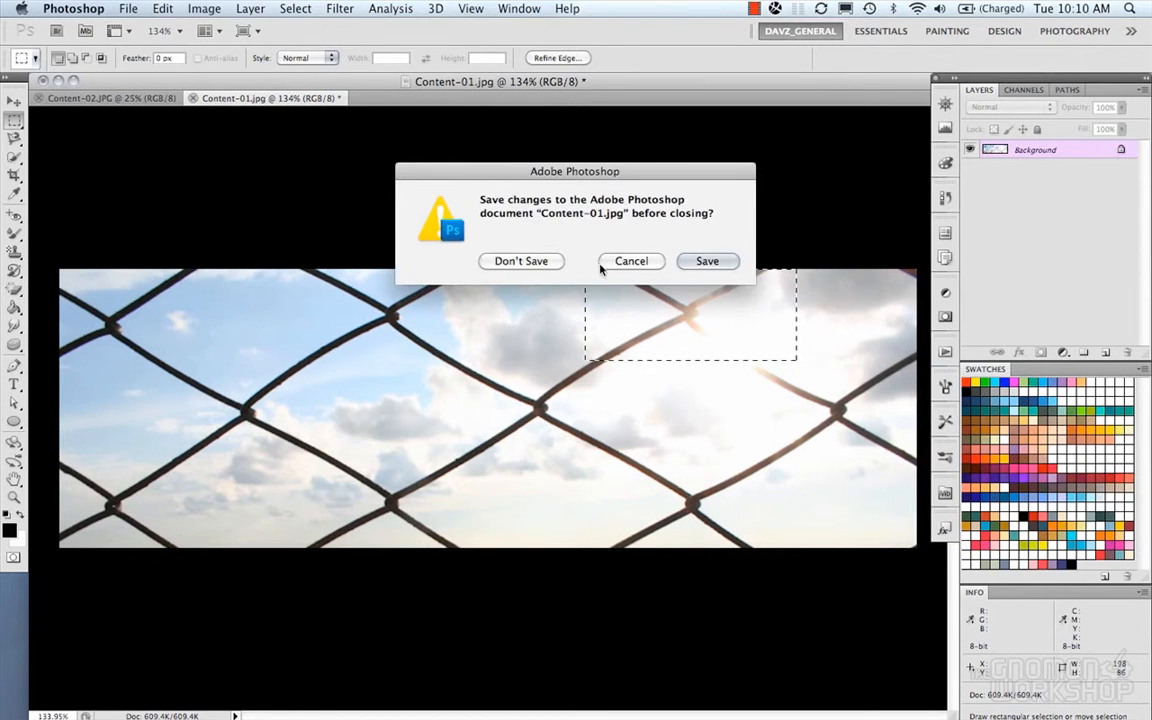
left_click(531, 264)
scroll(485, 295, "up", 3)
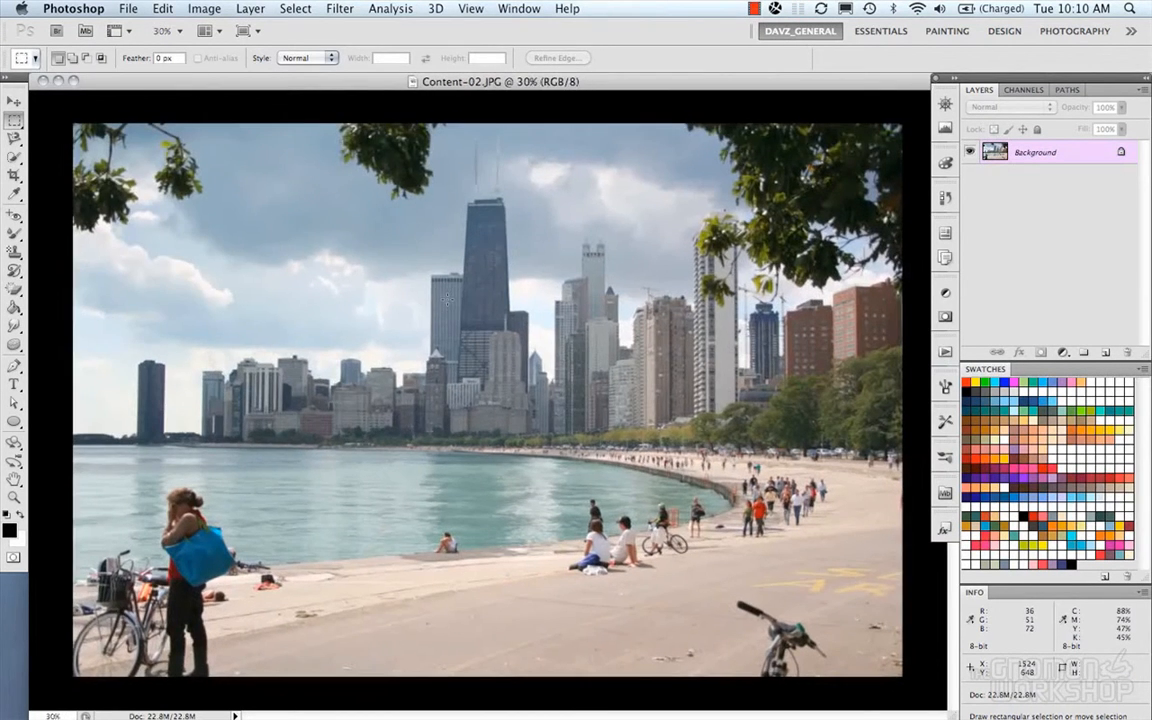
scroll(485, 295, "down", 1)
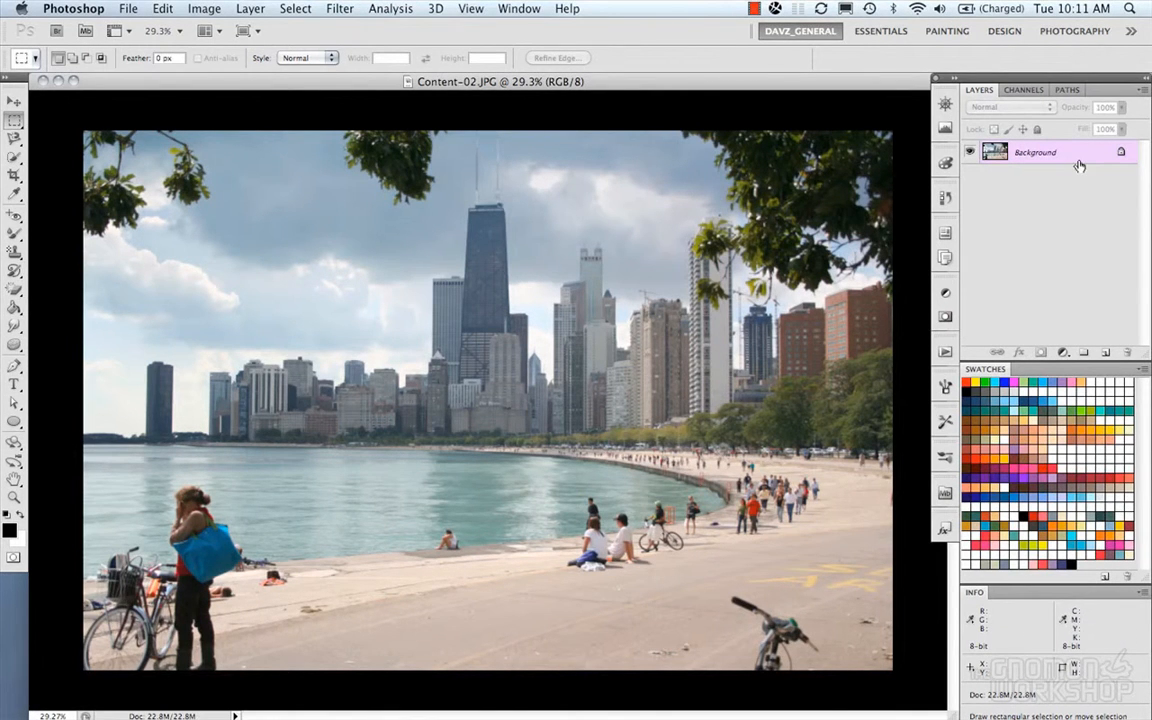
Duplicate the Background layer and fill a rectangle of about 602 by 506 px around the upper-left branches with Content-Aware
key("super+j")
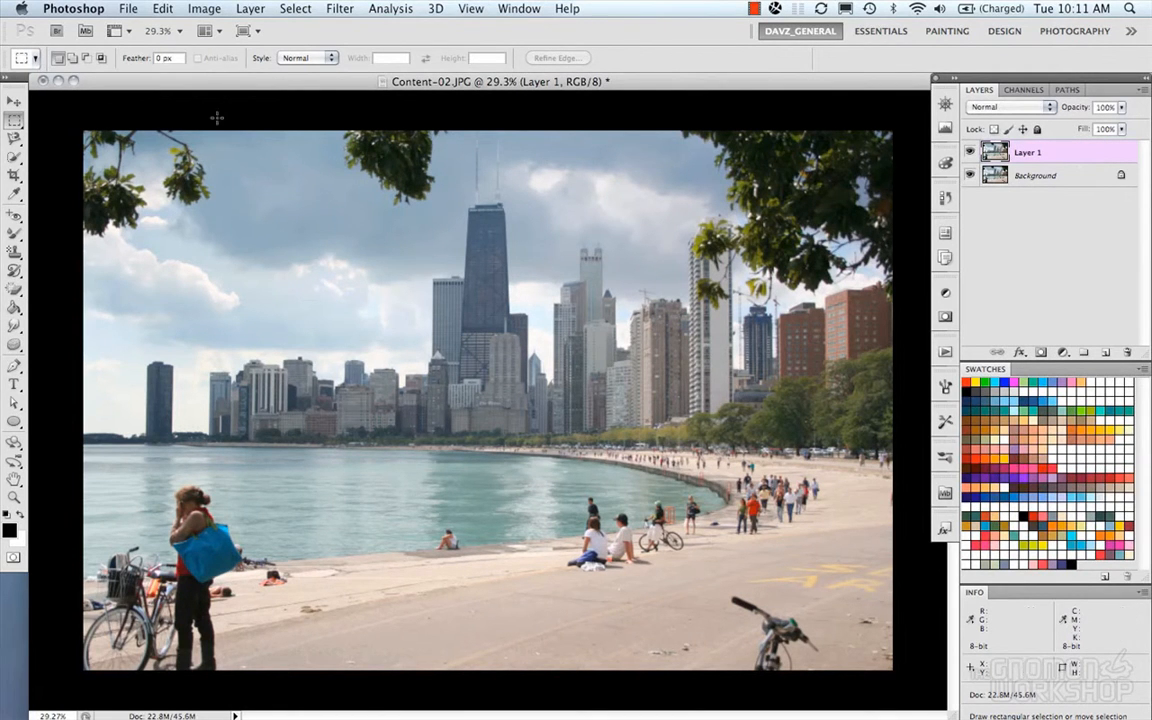
left_click_drag(69, 125, 223, 248)
right_click(183, 220)
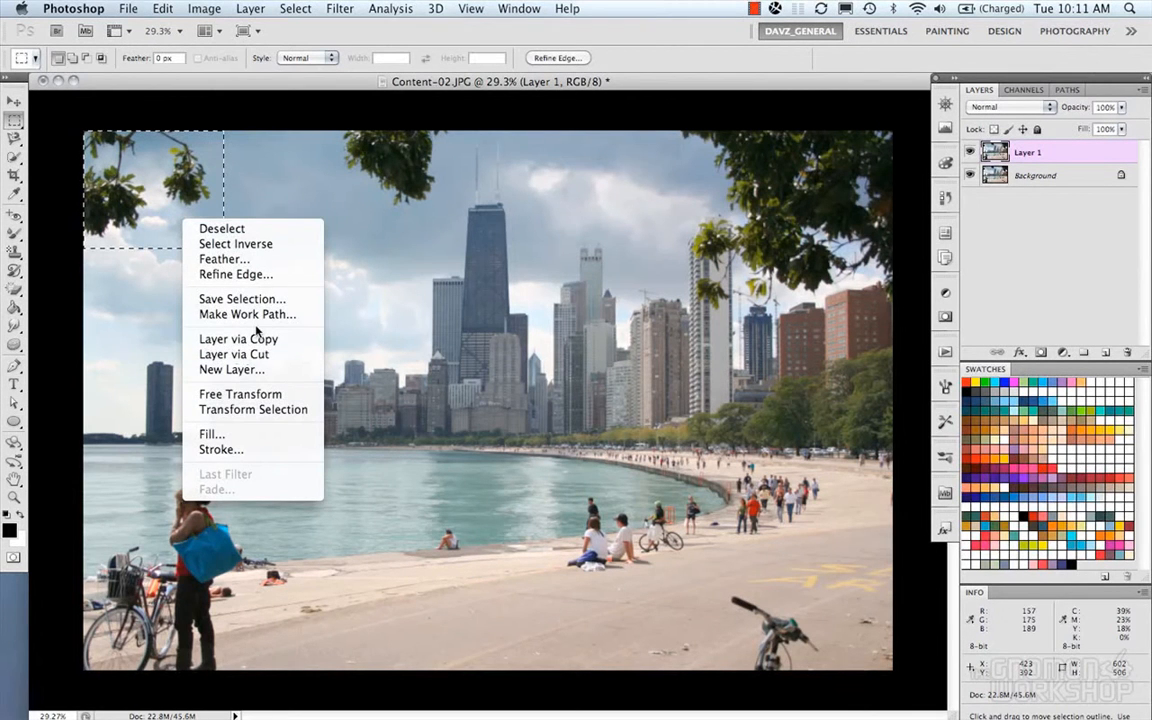
left_click(240, 434)
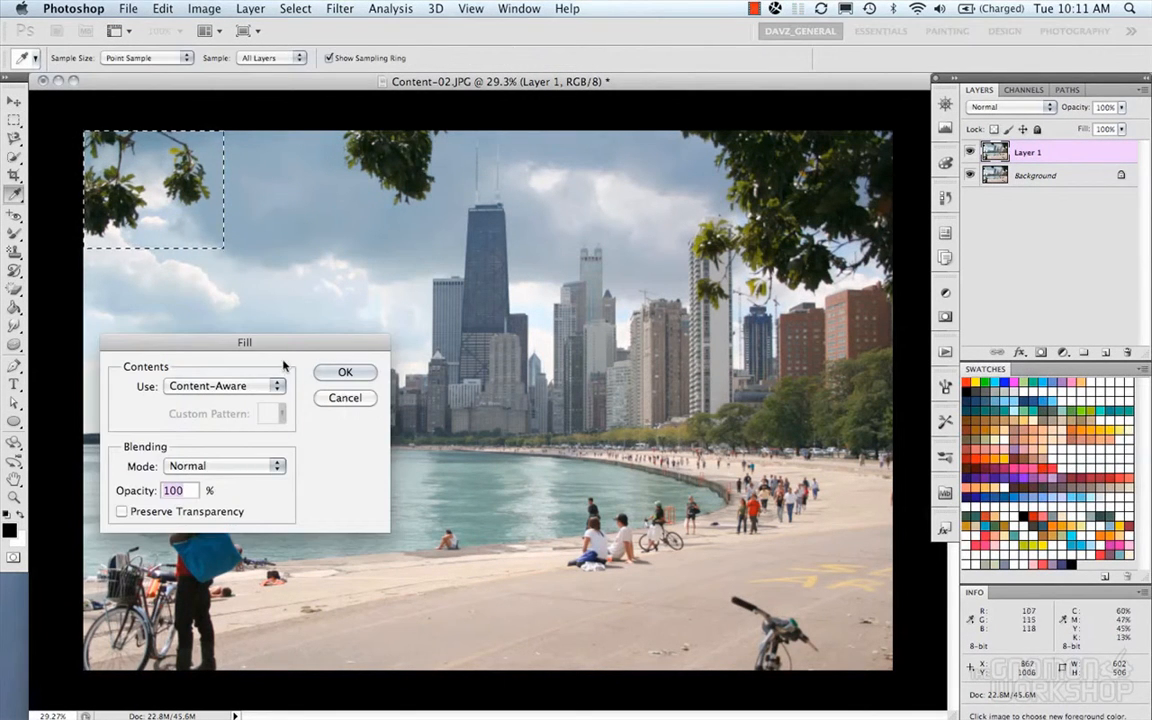
left_click_drag(243, 343, 244, 278)
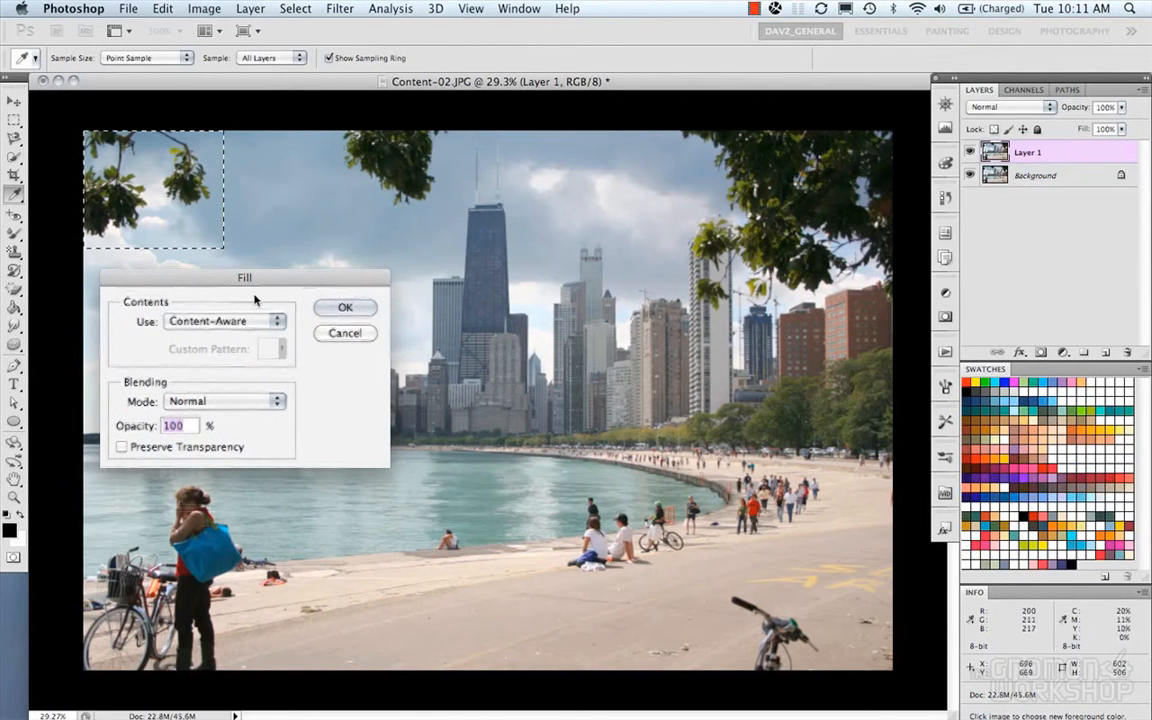
left_click(360, 311)
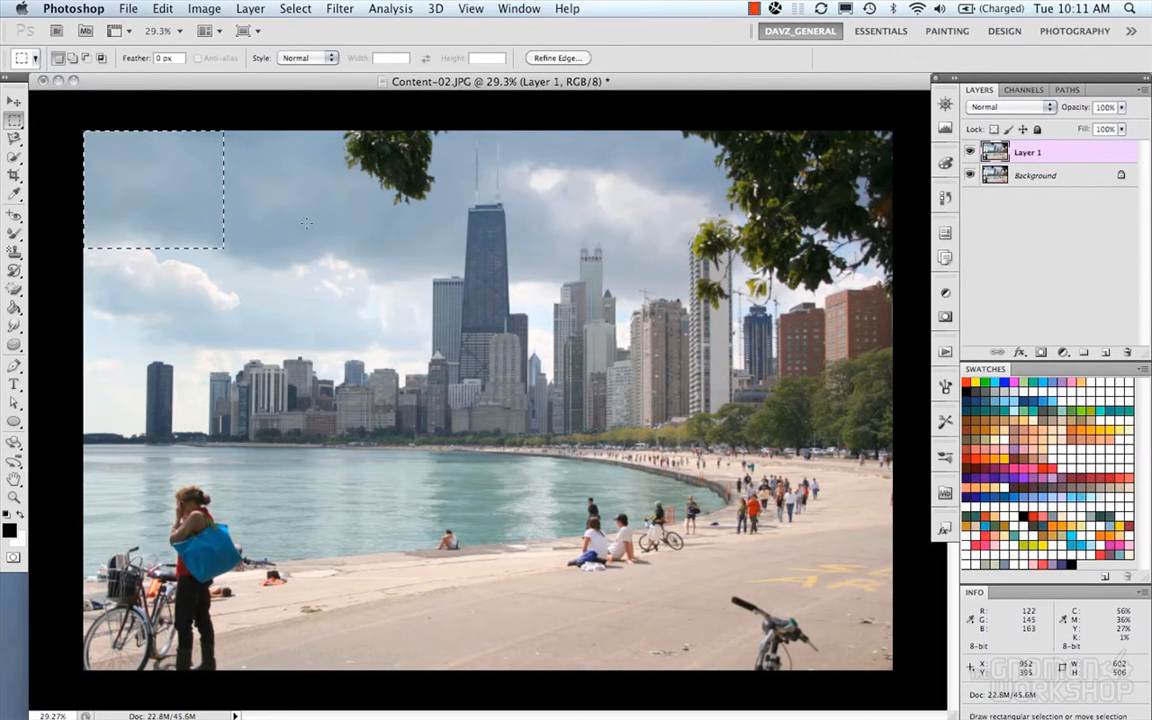
Compare the upper-left sky without and with the Content-Aware fill, keep the fill, and deselect
key("super+d")
key("super+shift+d")
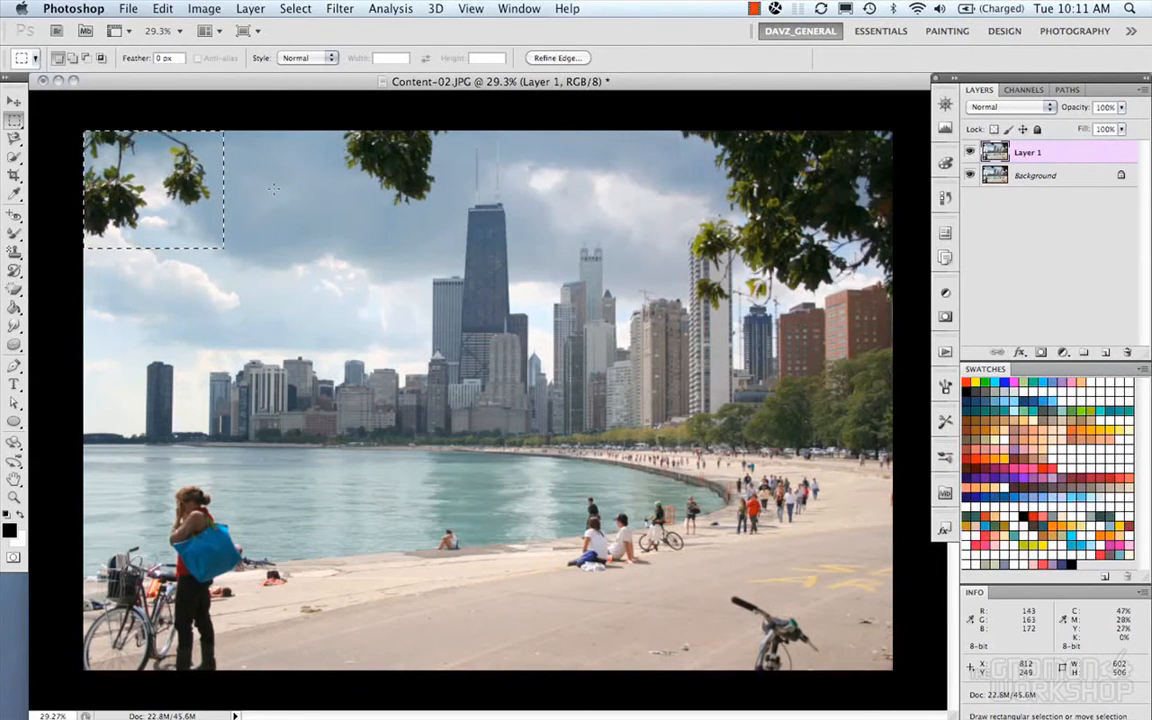
key("super+z")
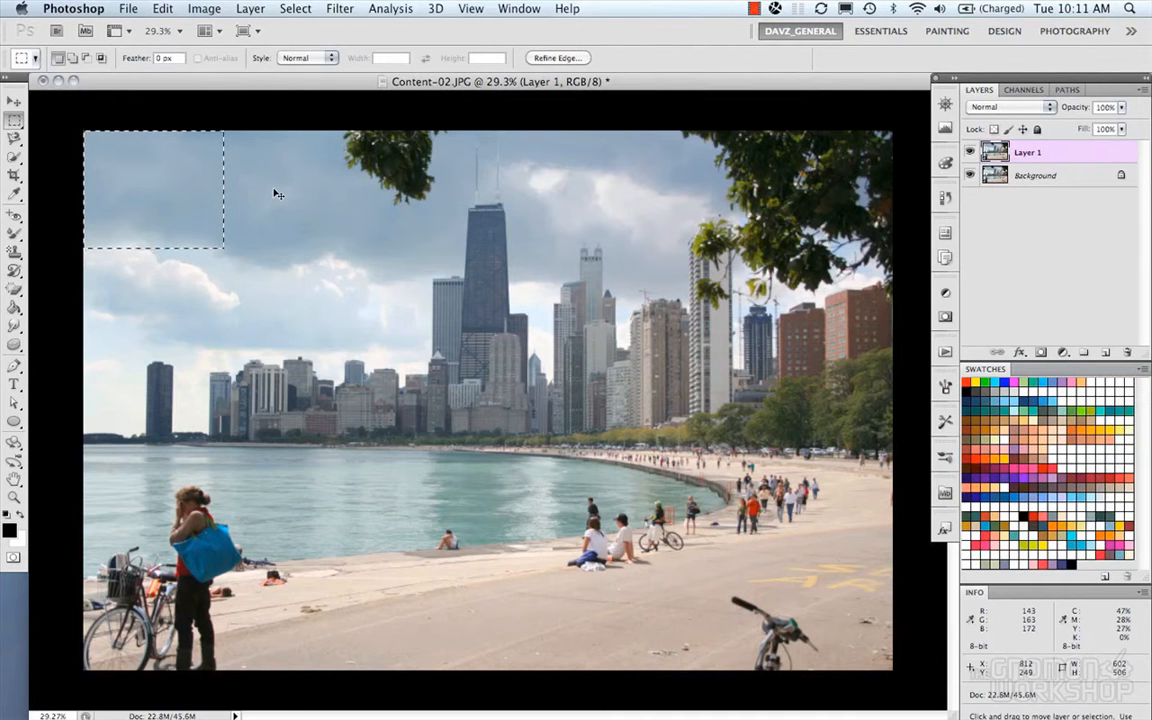
key("super+d")
Examine the filled sky up close, mark a cloud area of about 407 by 316 px with a rectangle, and deselect
scroll(273, 226, "up", 1)
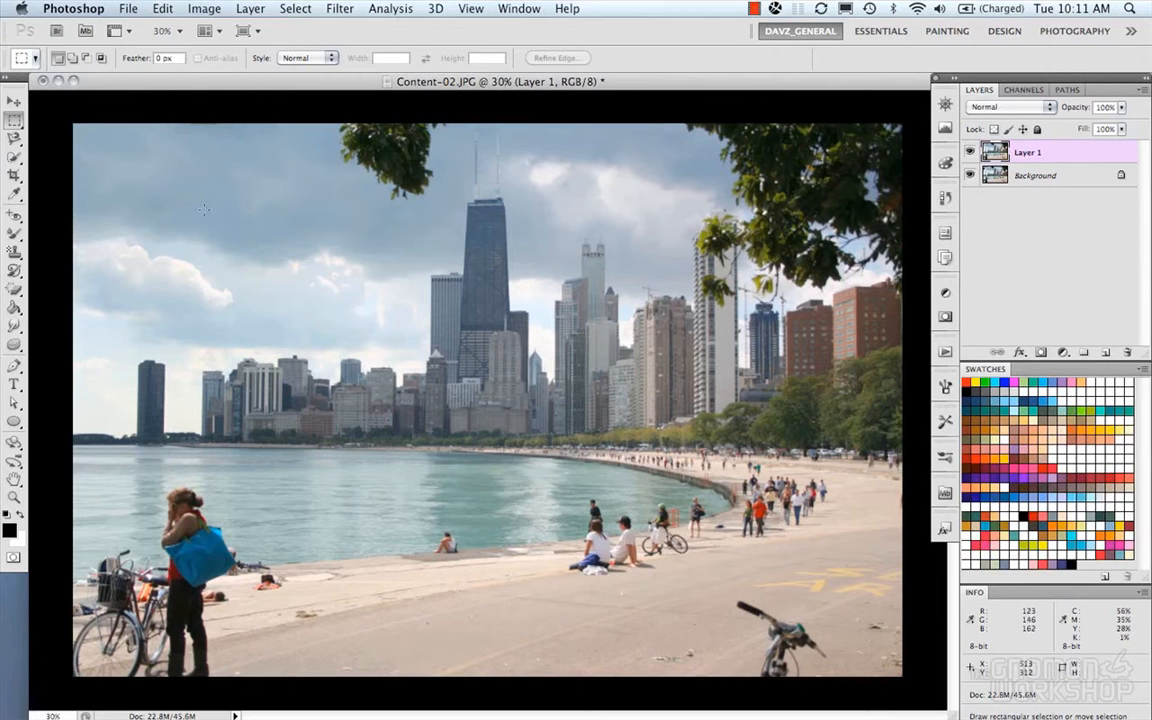
scroll(196, 198, "up", 6)
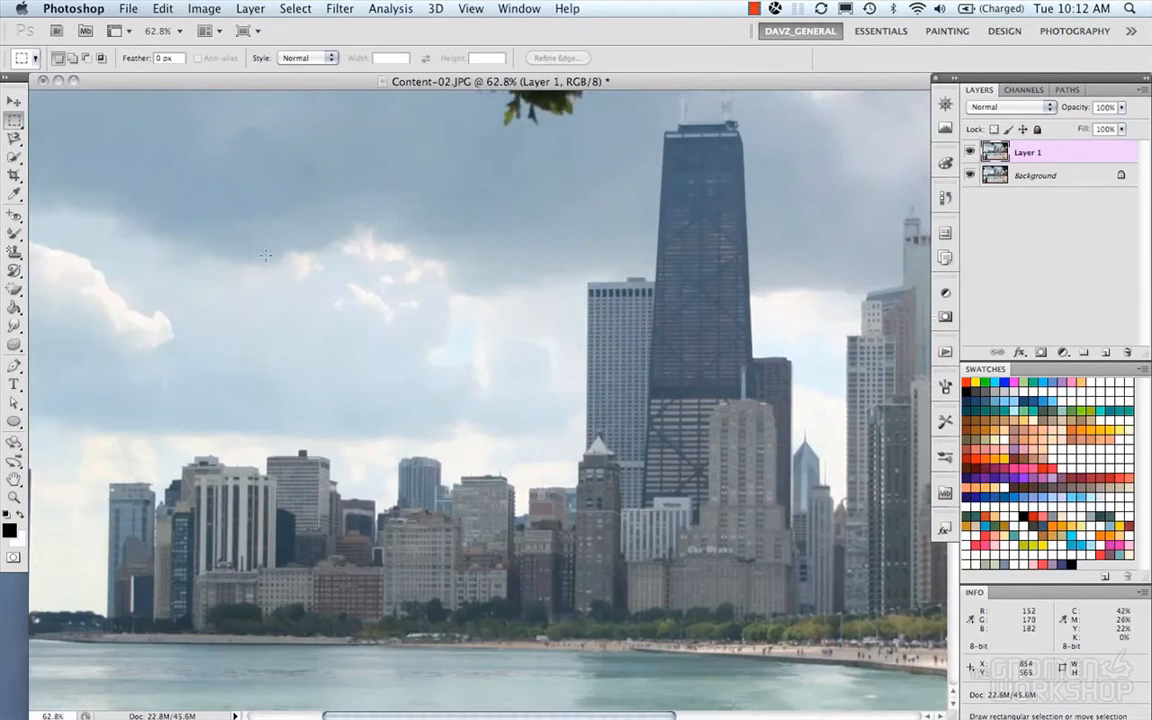
scroll(267, 248, "left", 5)
scroll(267, 248, "up", 3)
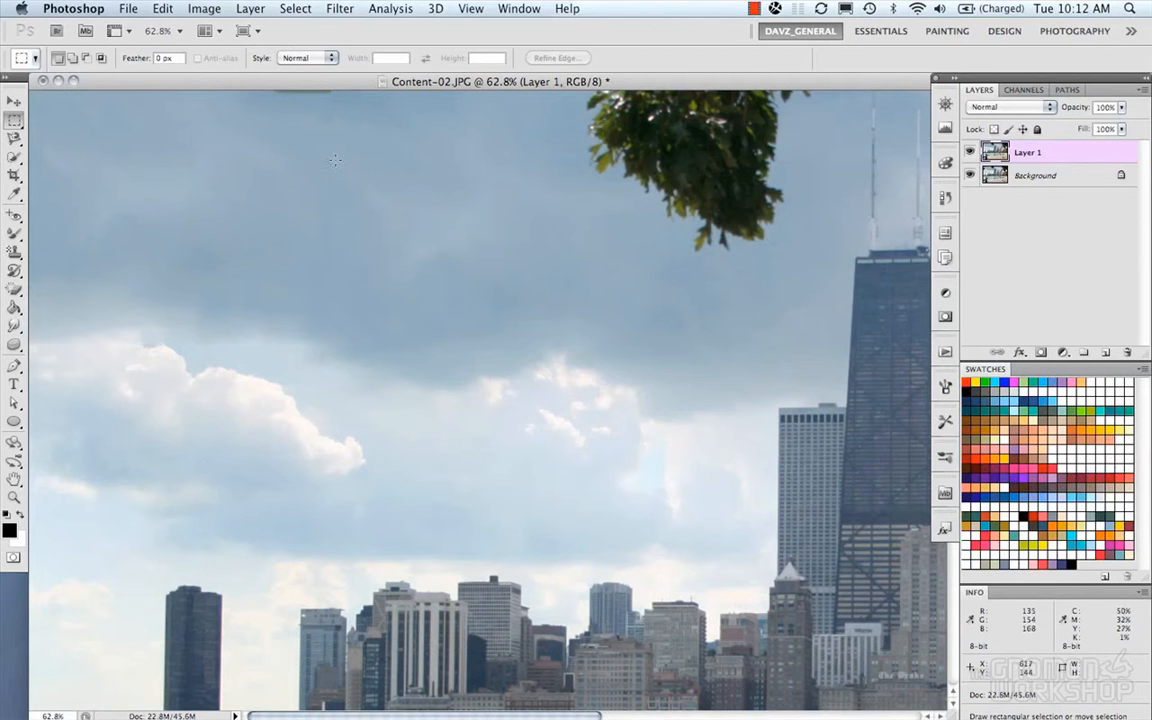
left_click_drag(335, 160, 539, 318)
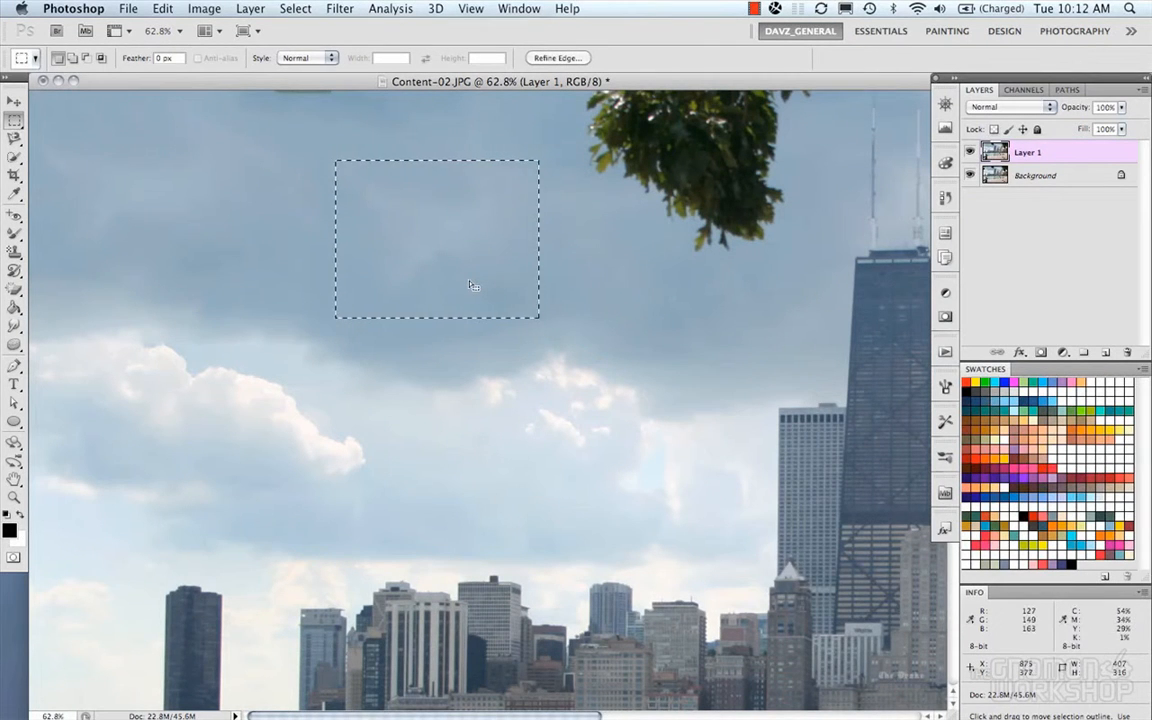
scroll(236, 231, "up", 3)
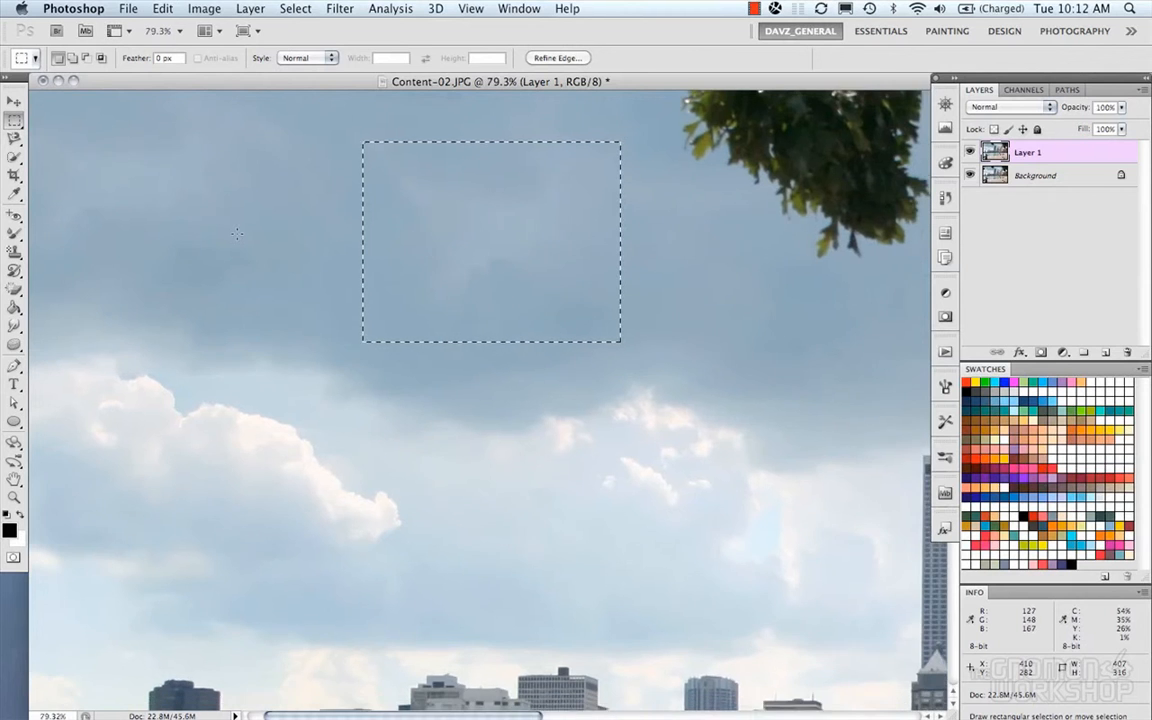
scroll(237, 234, "down", 2)
key("super+d")
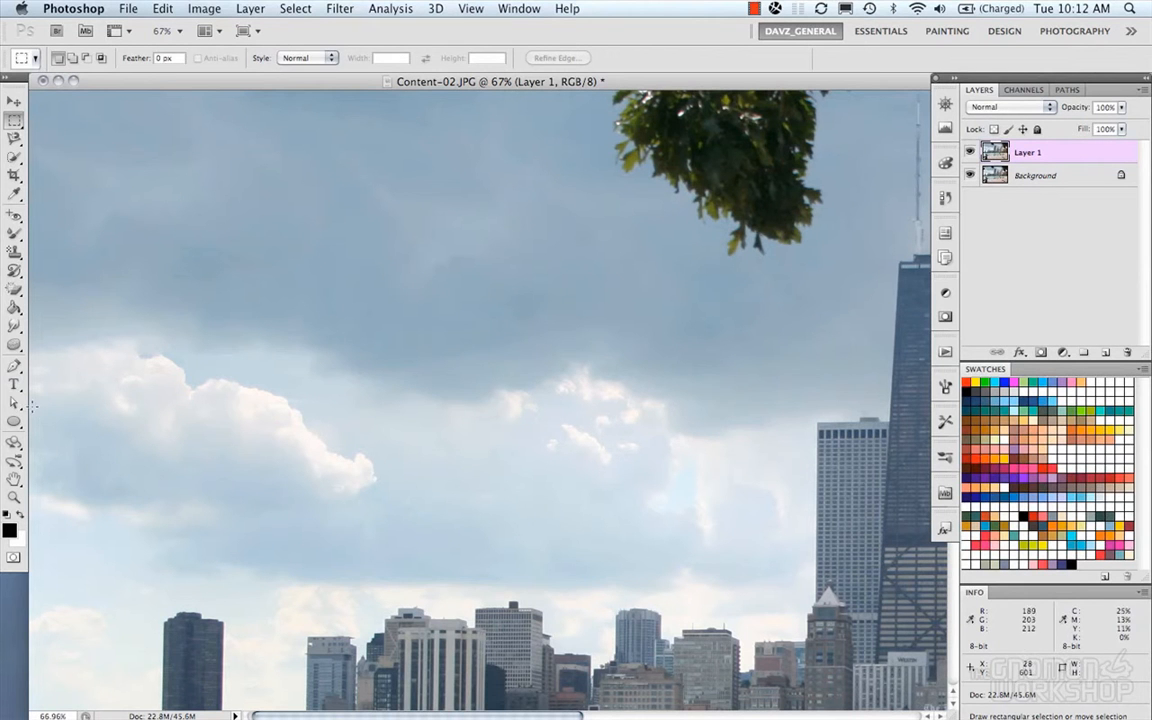
left_click(14, 403)
left_click(88, 399)
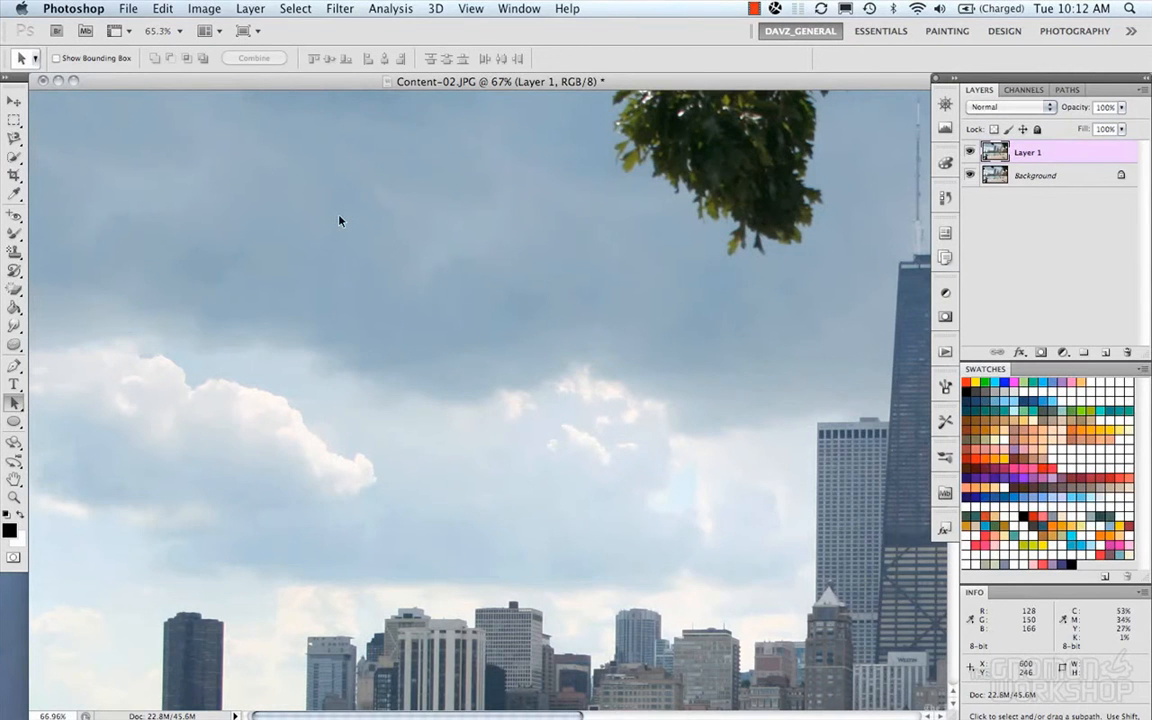
scroll(340, 221, "down", 2)
scroll(340, 221, "down", 1)
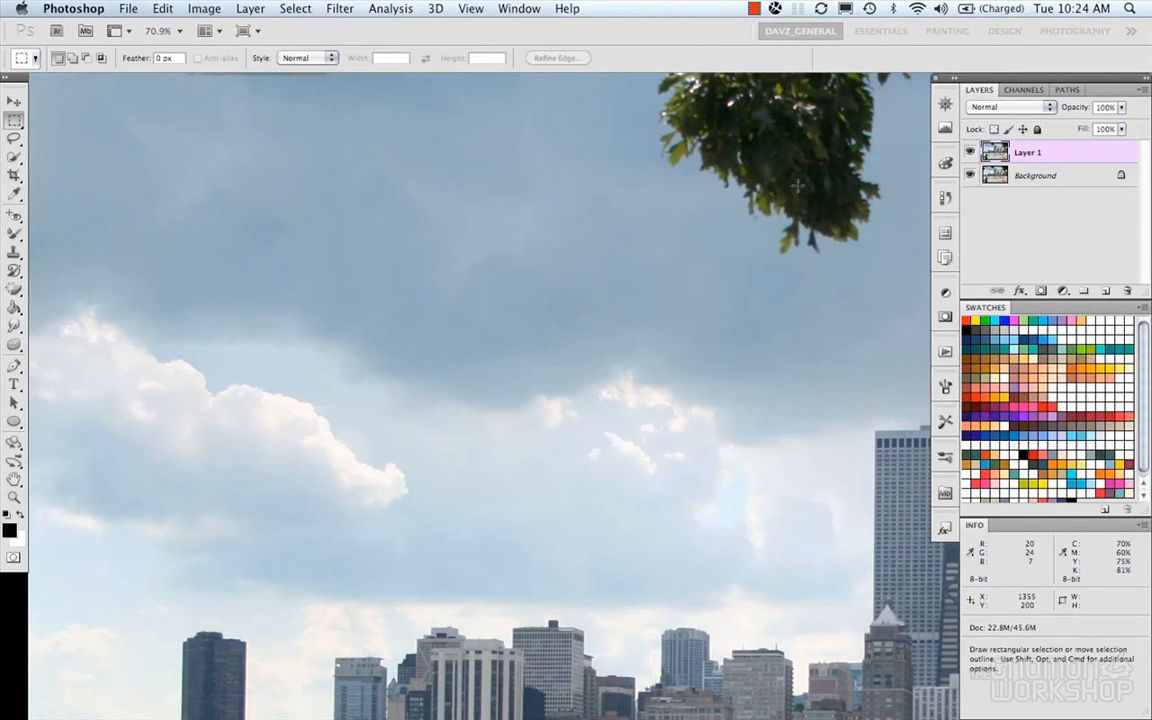
Select the original Background layer, duplicate it within Content-02.JPG, and place the copy above Layer 1
right_click(428, 231)
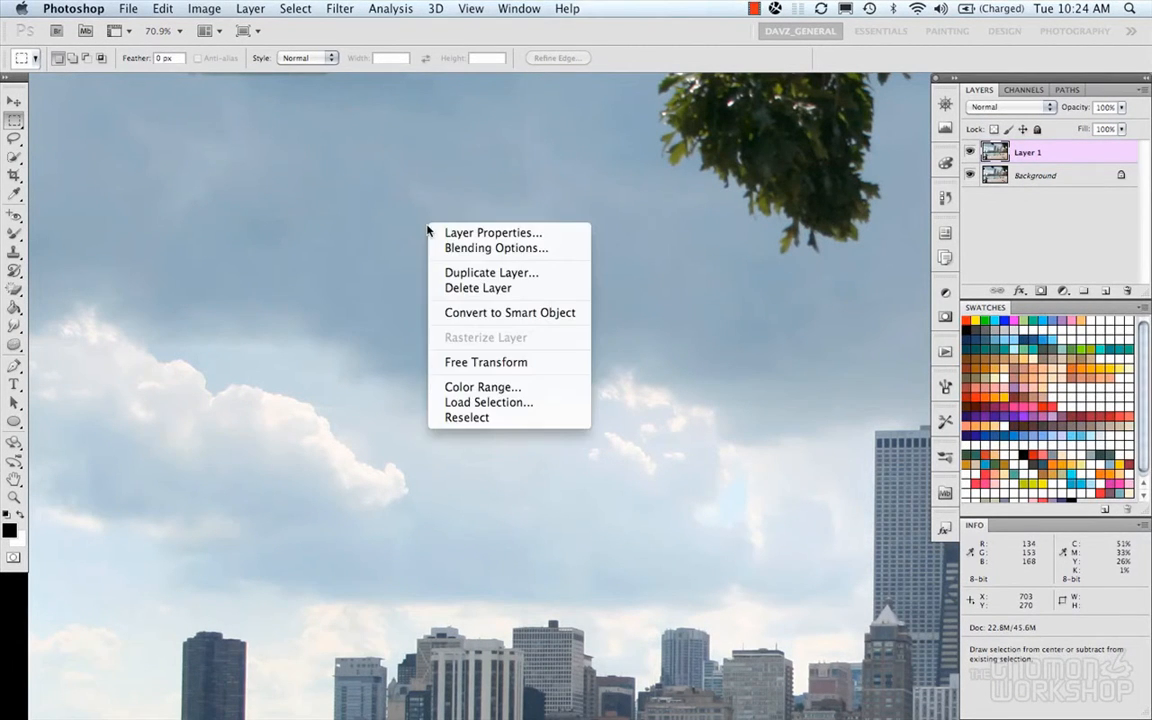
left_click(429, 217)
right_click(430, 216, "super")
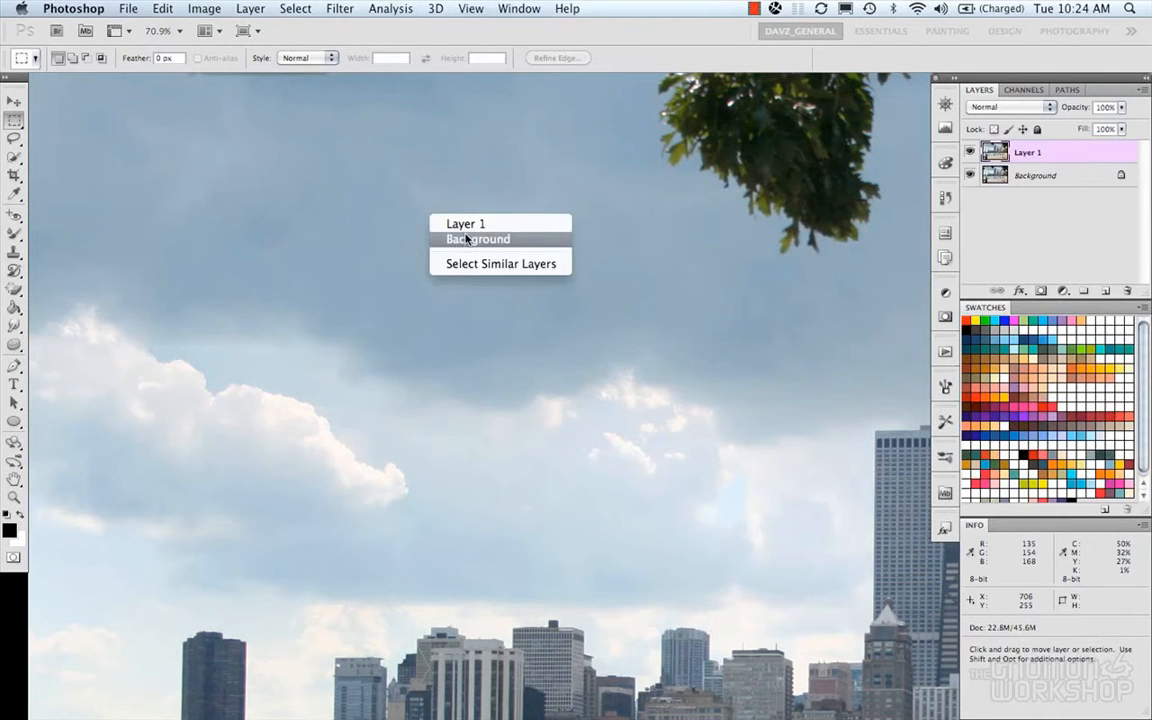
left_click(466, 238)
right_click(466, 234)
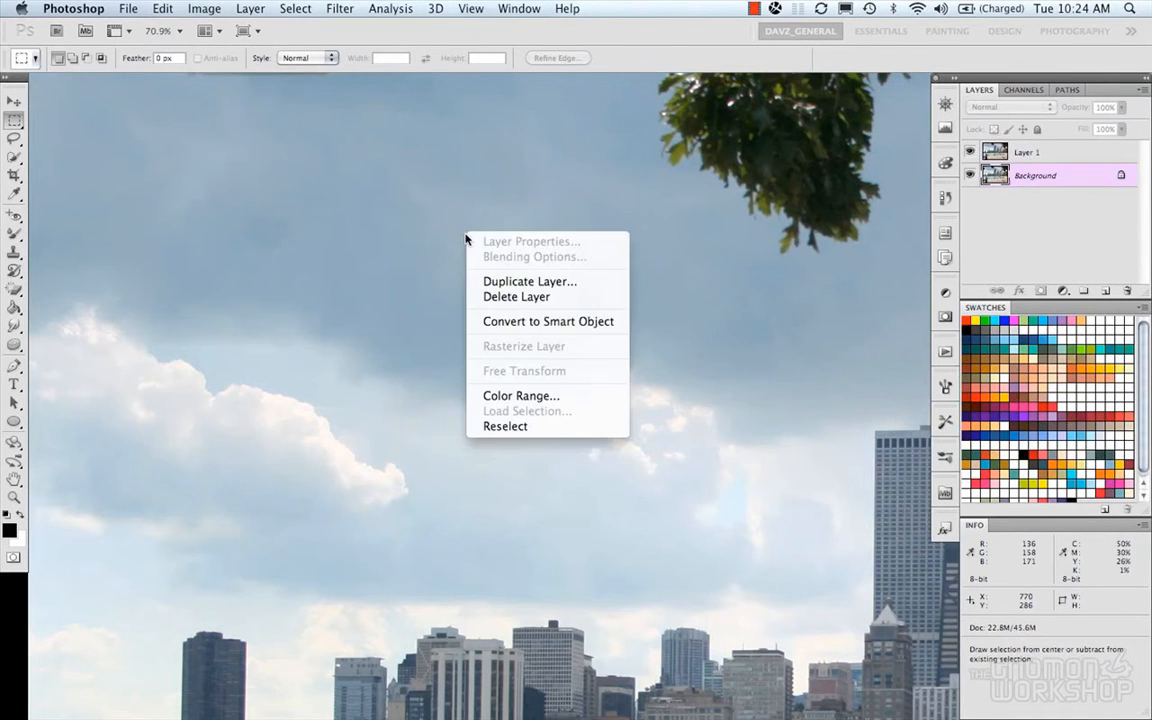
left_click(508, 282)
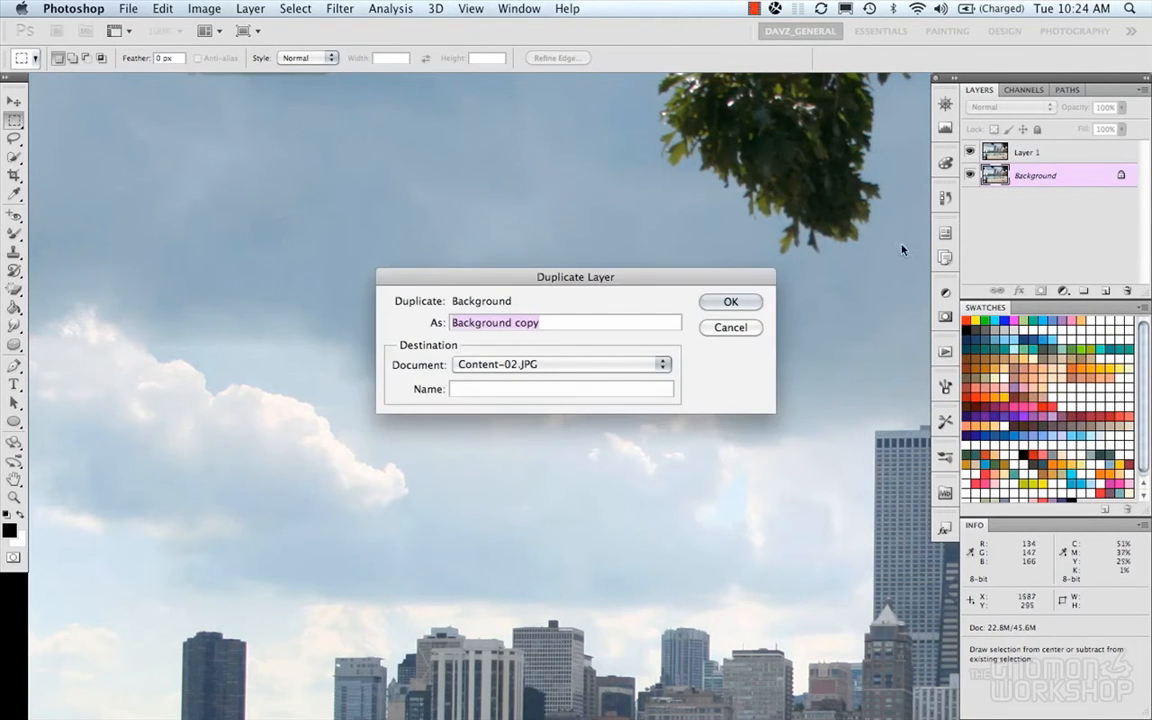
left_click(738, 303)
left_click_drag(1100, 175, 1095, 150)
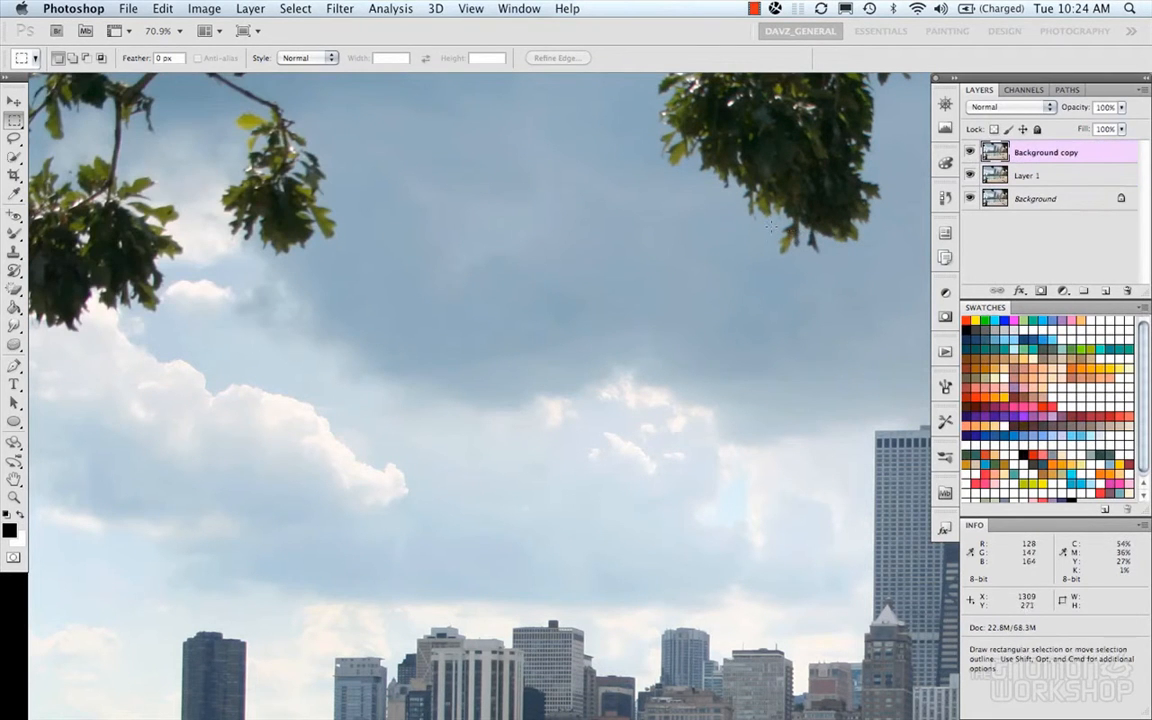
Lasso closely around both leaf clusters in the photo's upper-left corner, leaving out the sky between them, about 556 by 474 px overall
left_click_drag(285, 235, 437, 312)
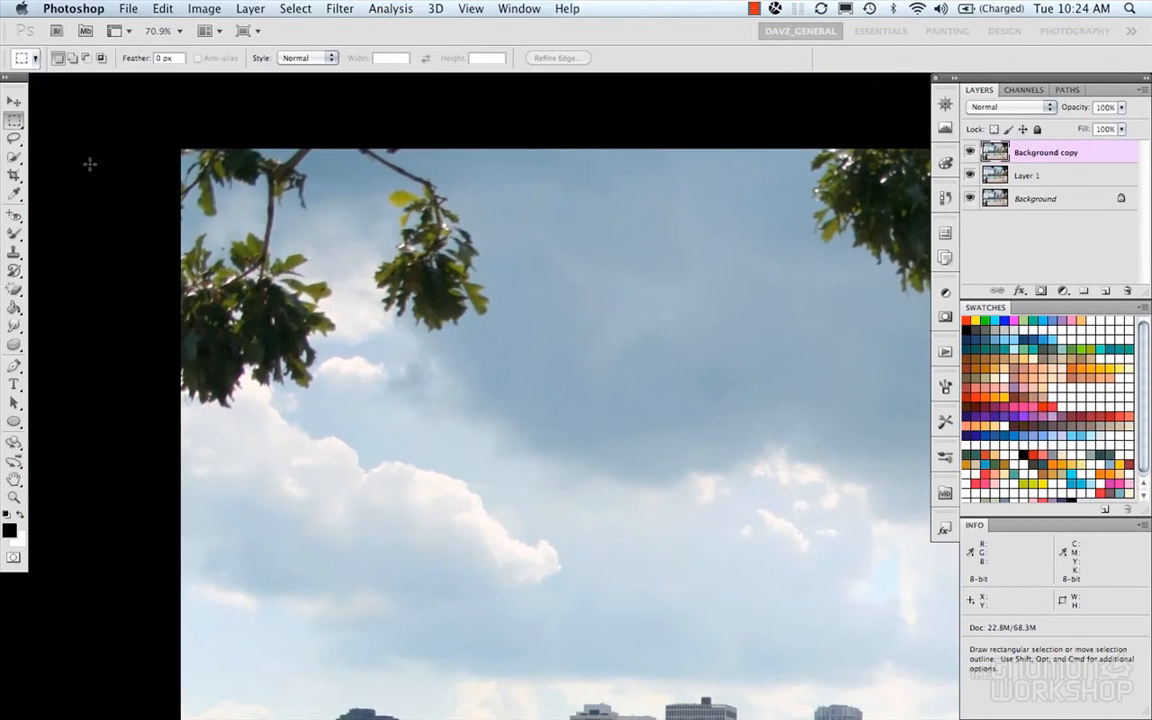
left_click(14, 137)
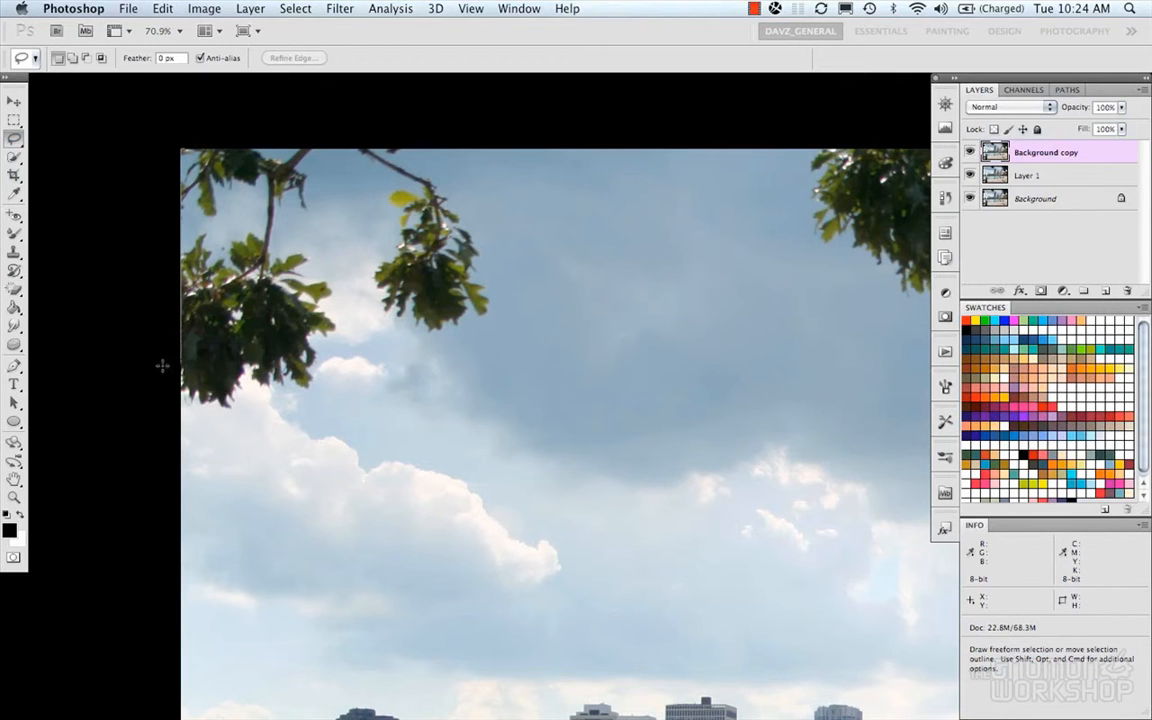
left_click_drag(322, 386, 338, 308)
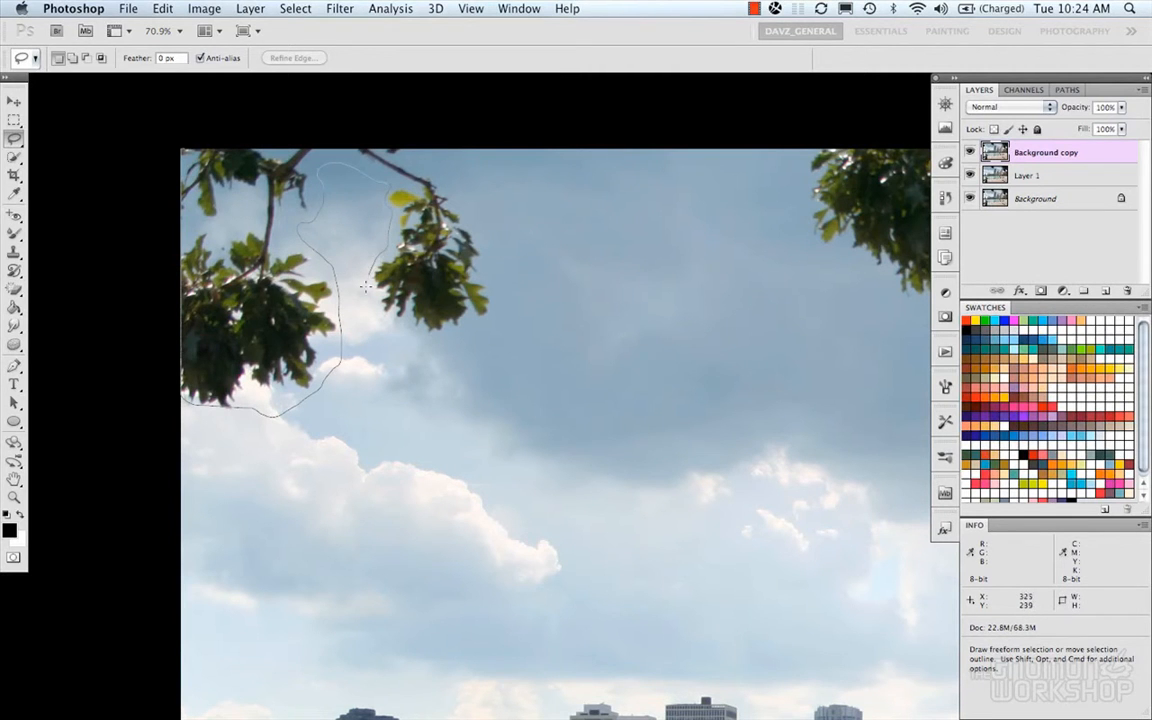
mouse_move(440, 170)
left_mouse_down()
mouse_move(410, 136)
mouse_move(165, 139)
mouse_move(170, 292)
left_mouse_up()
left_click_drag(445, 393, 517, 428)
Fill the lassoed leaf clusters with Content-Aware in Normal mode at 100% opacity, and deselect
right_click(503, 297)
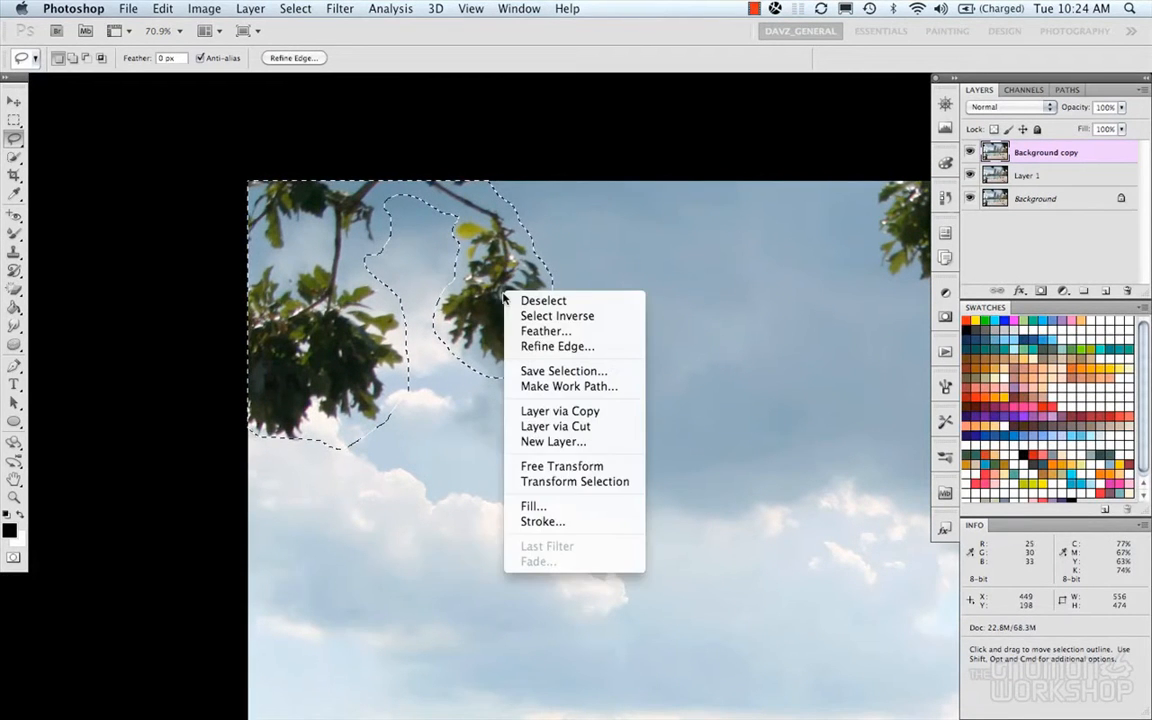
left_click(530, 500)
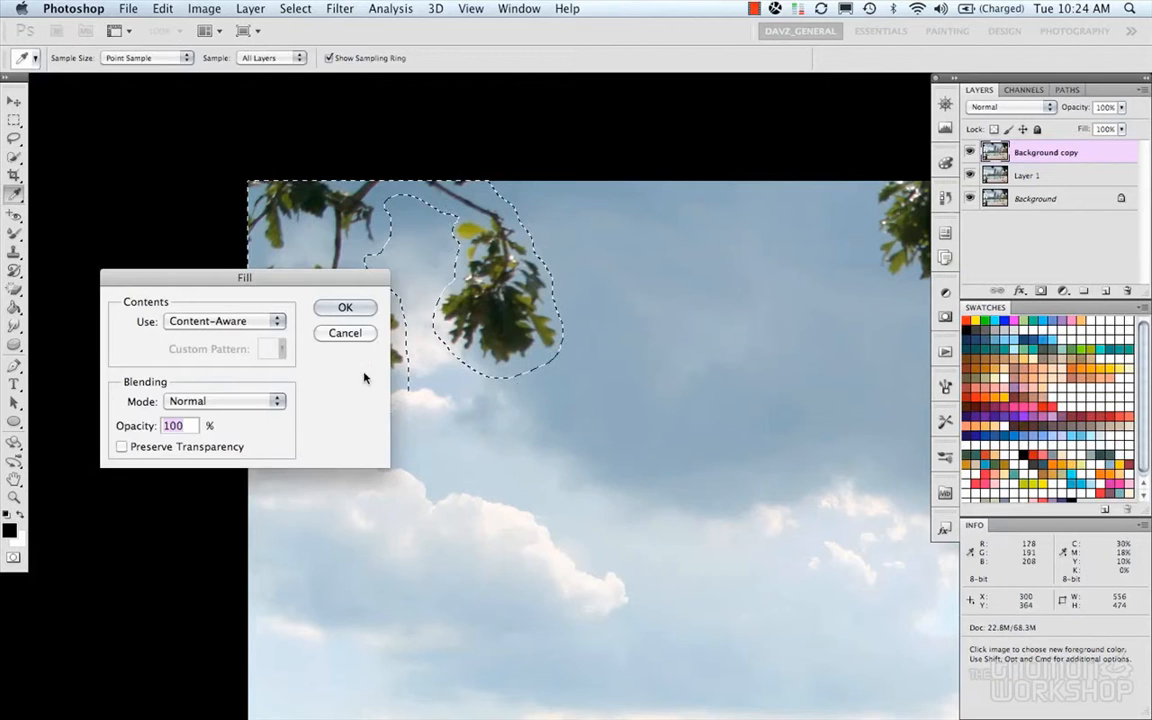
left_click(348, 310)
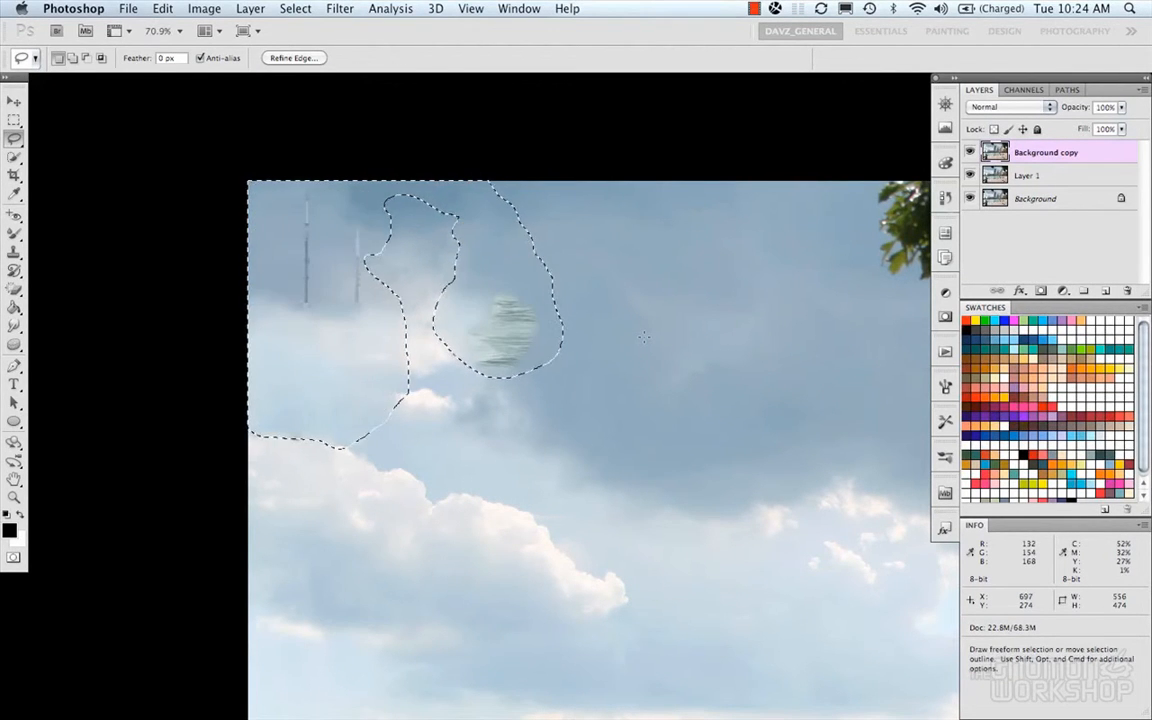
key("super+d")
left_click_drag(638, 416, 596, 383)
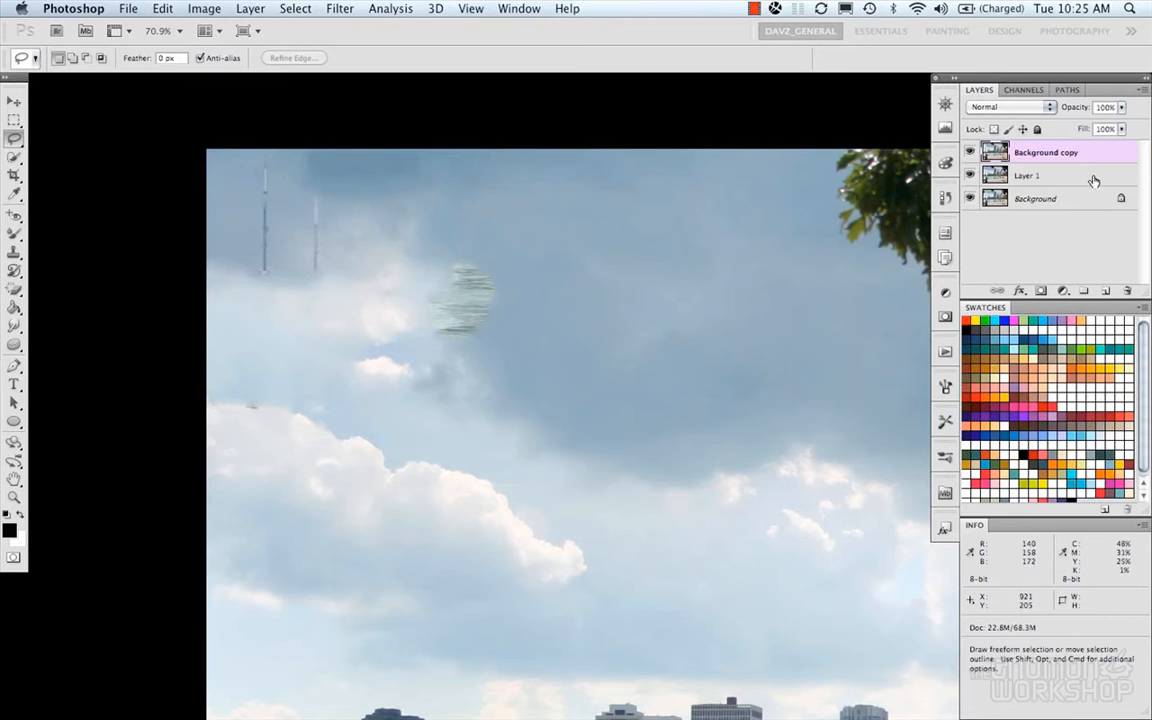
Compare the sky filled from the tight lasso on Background copy with the earlier fill on Layer 1
left_click(970, 152)
left_click(970, 152)
left_click(971, 153)
left_click(970, 152)
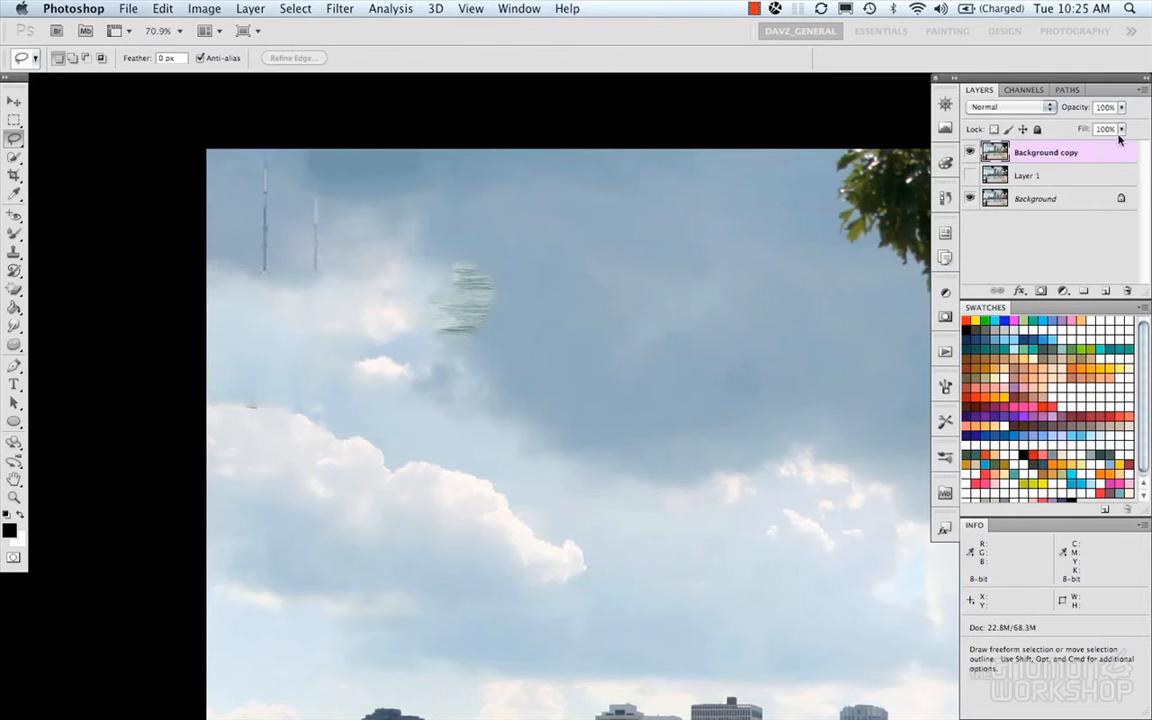
left_click(970, 175)
left_click(971, 153)
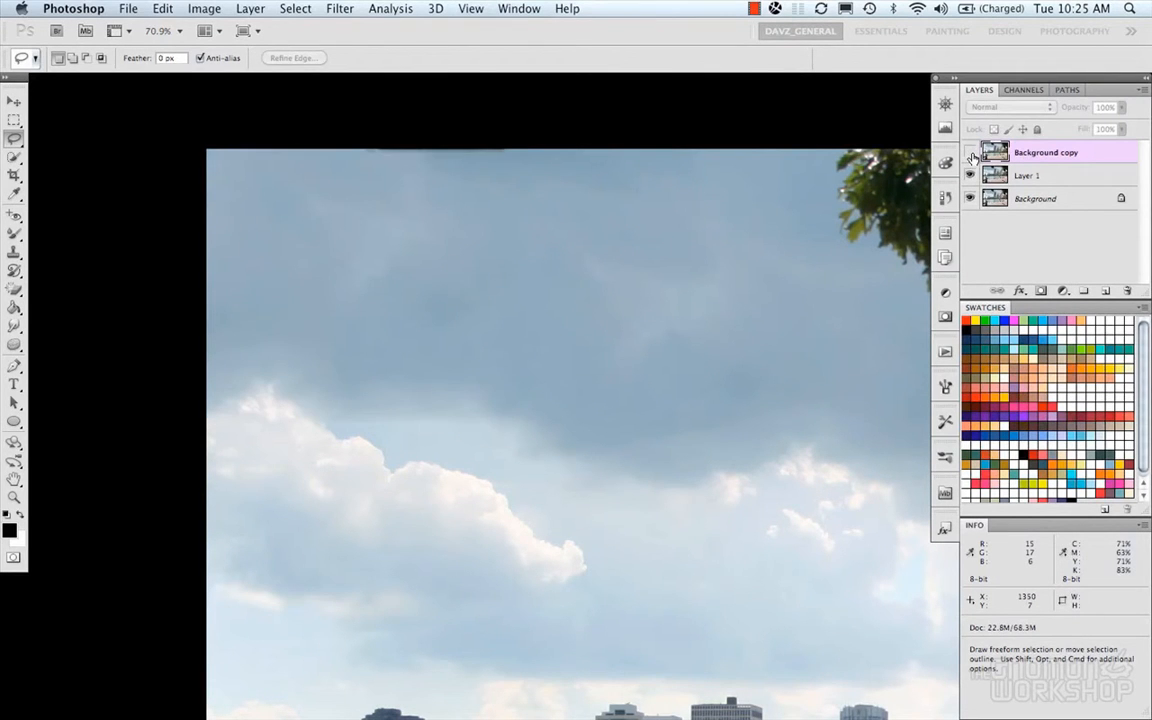
left_click(972, 156)
left_click(972, 156)
left_click(971, 153)
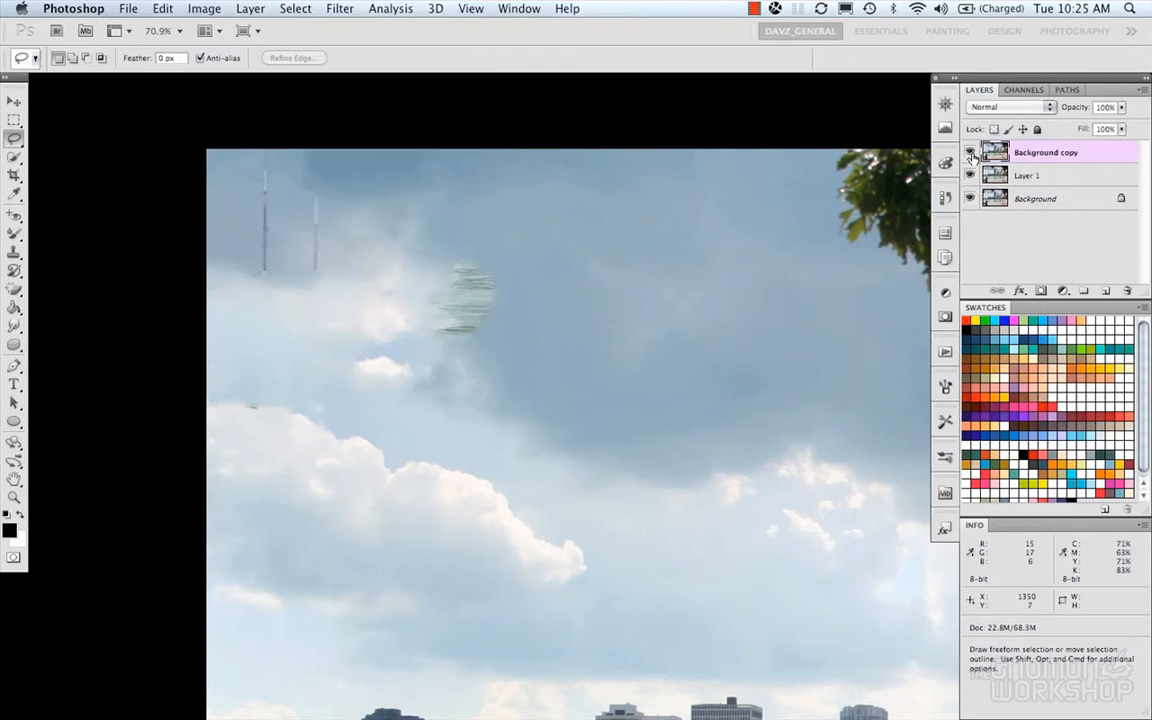
Rename Layer 1 as "square selection" and Background copy as "tight lasso"
double_click(1024, 177)
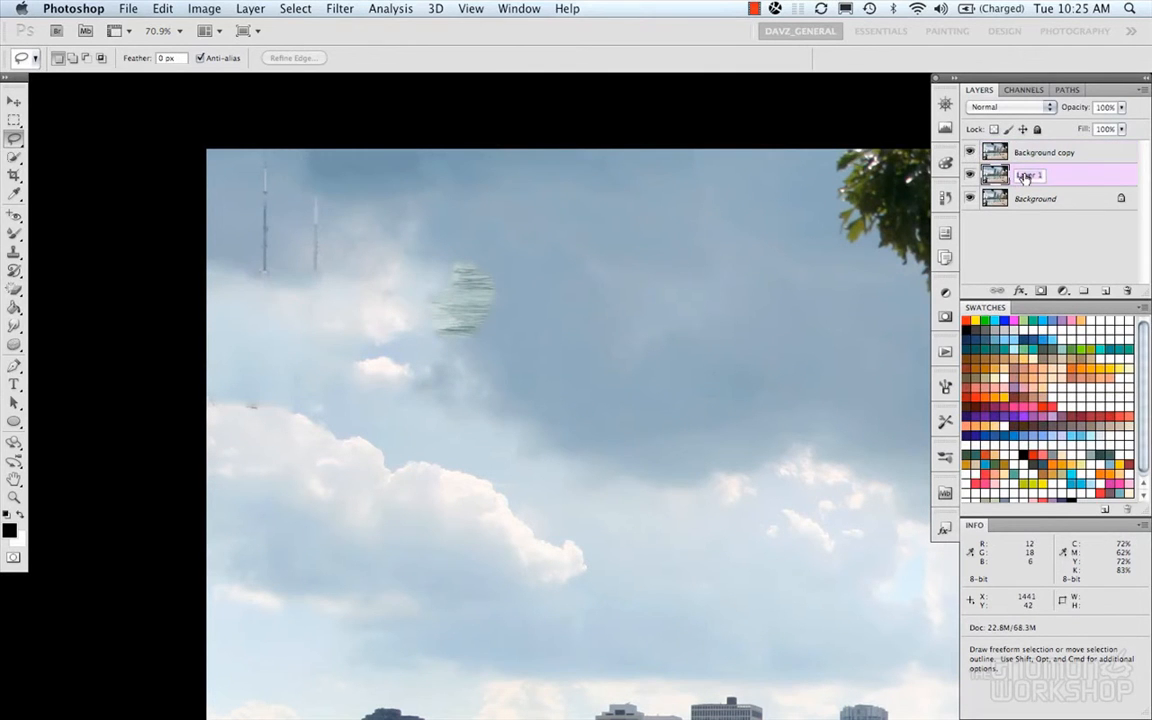
type("square selection")
key("Return")
double_click(1046, 153)
type("tight lasso")
key("Return")
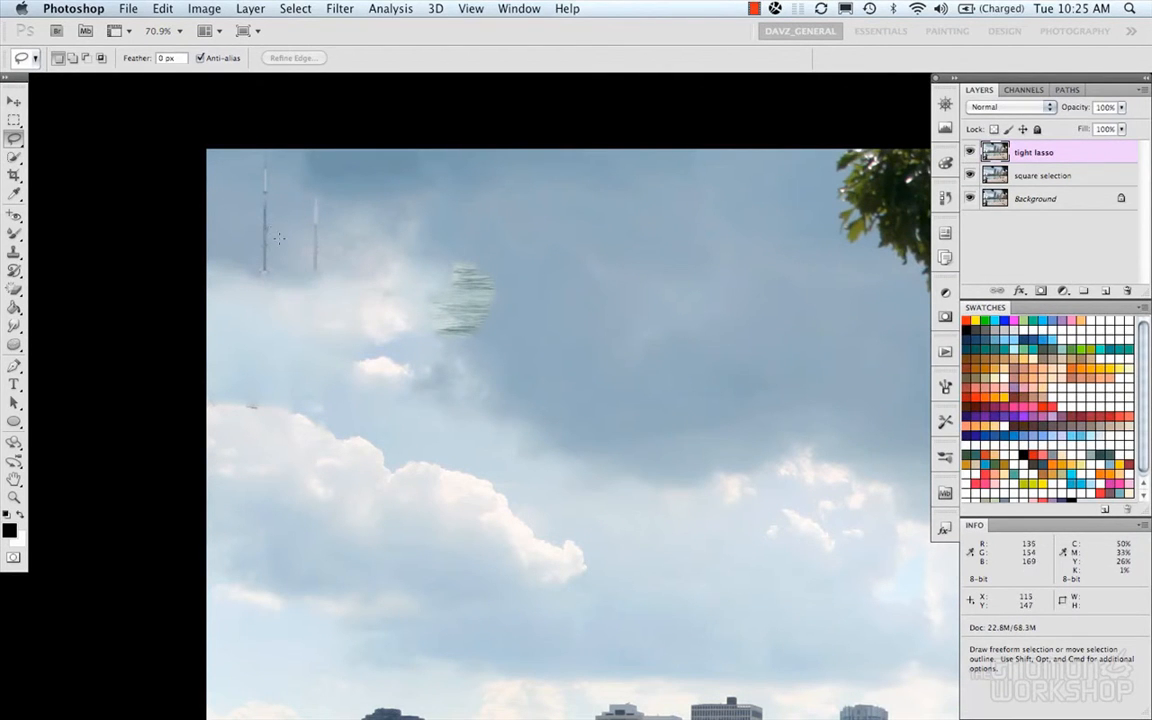
Examine the stray antennas and green rippled patch in the filled sky against the skyscraper's antennas and the lake
scroll(420, 329, "down", 2)
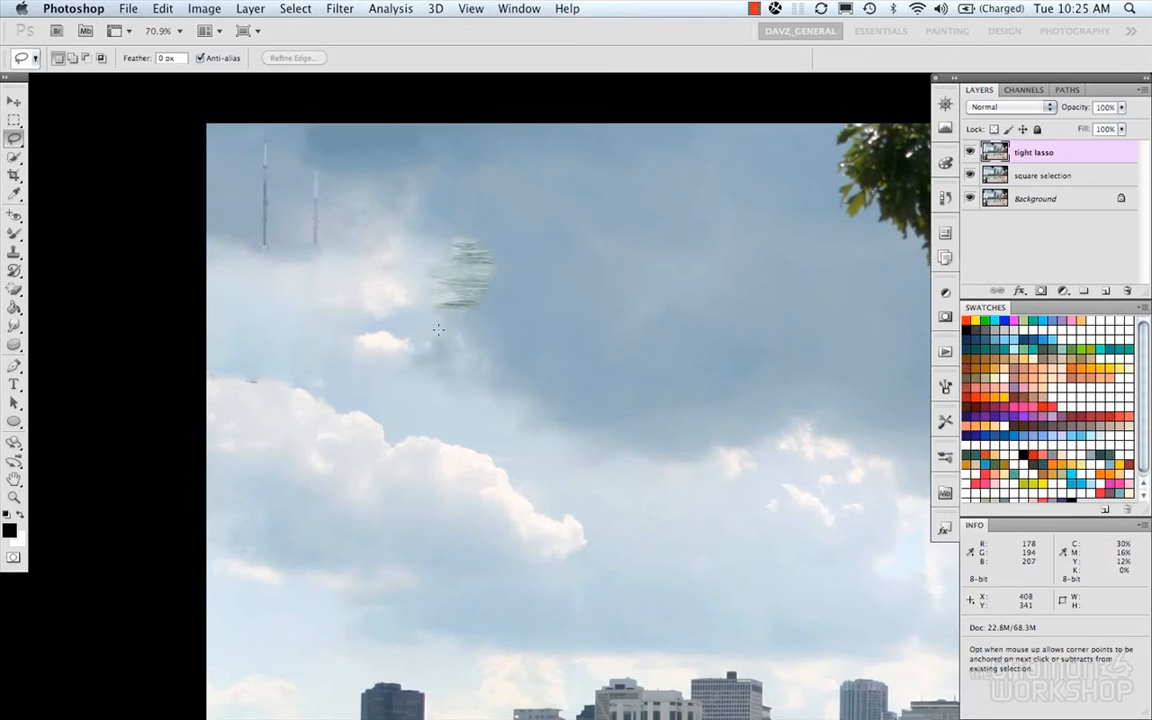
scroll(479, 341, "down", 4)
left_click_drag(582, 403, 474, 262)
left_click_drag(406, 365, 440, 321)
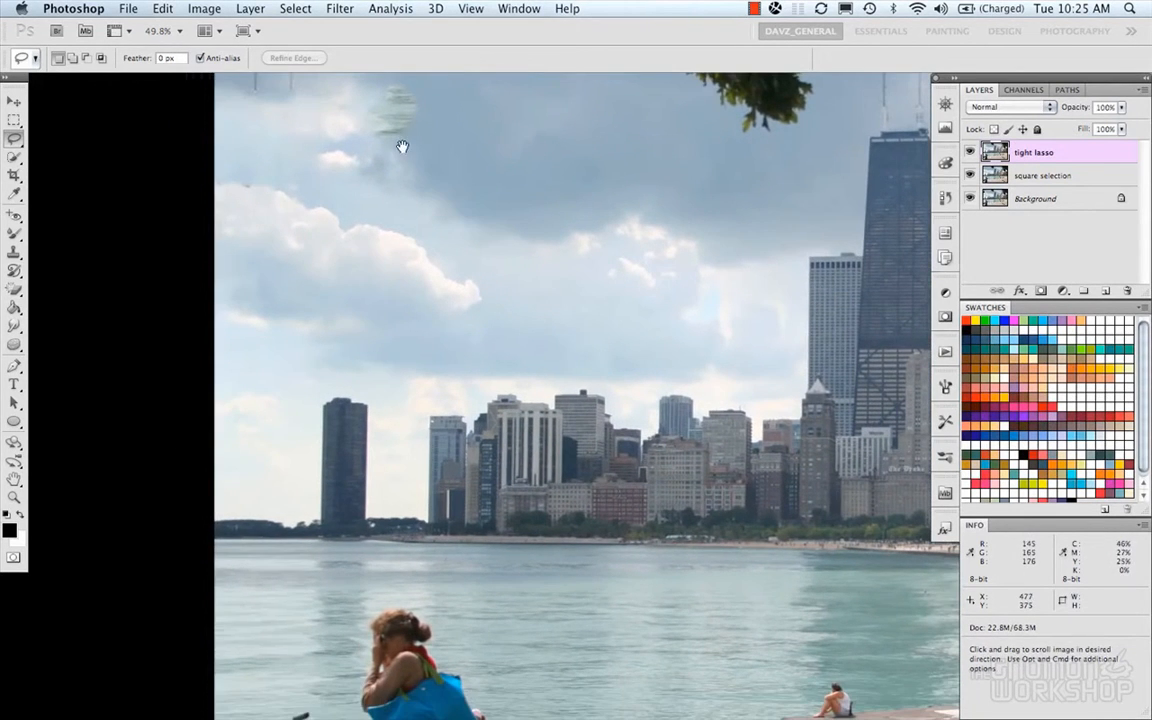
left_click_drag(468, 260, 469, 426)
scroll(532, 424, "right", 5)
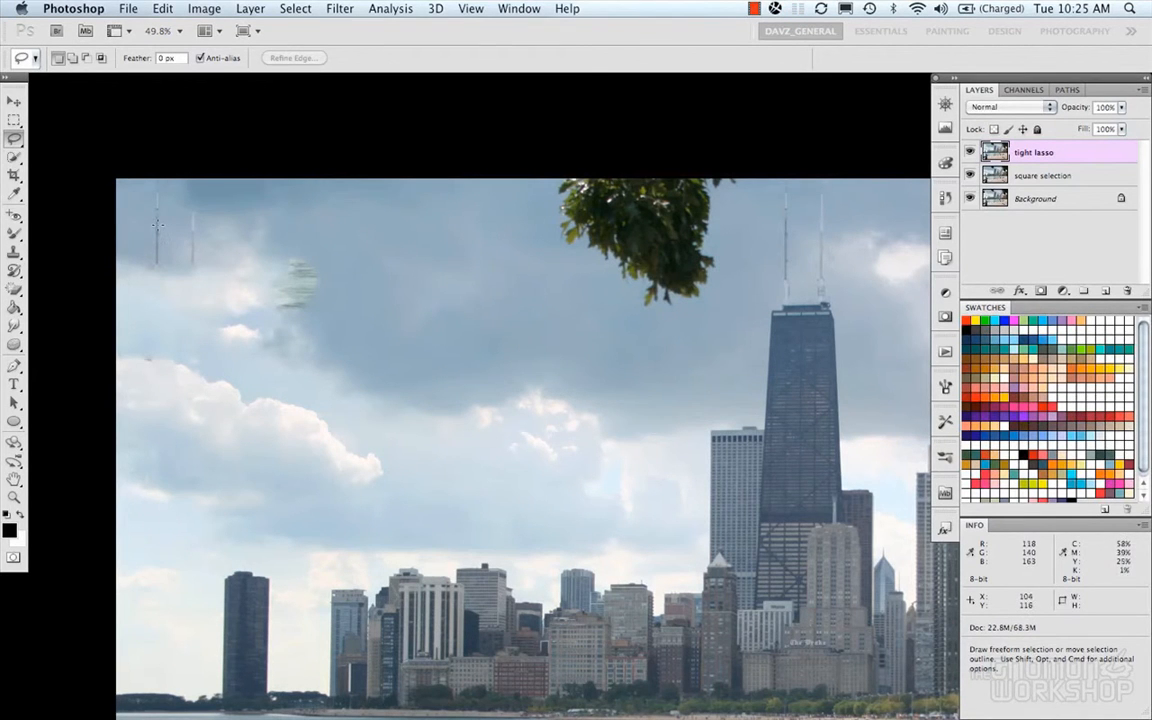
scroll(404, 303, "down", 2)
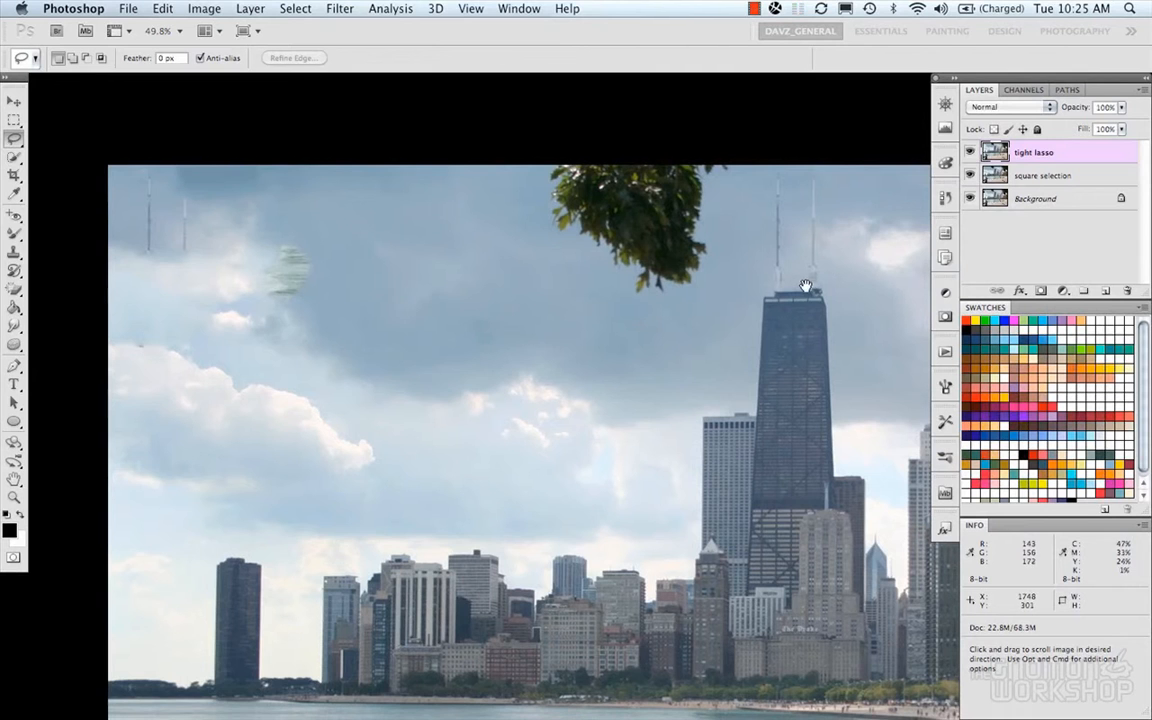
scroll(360, 285, "down", 2)
scroll(353, 280, "down", 1)
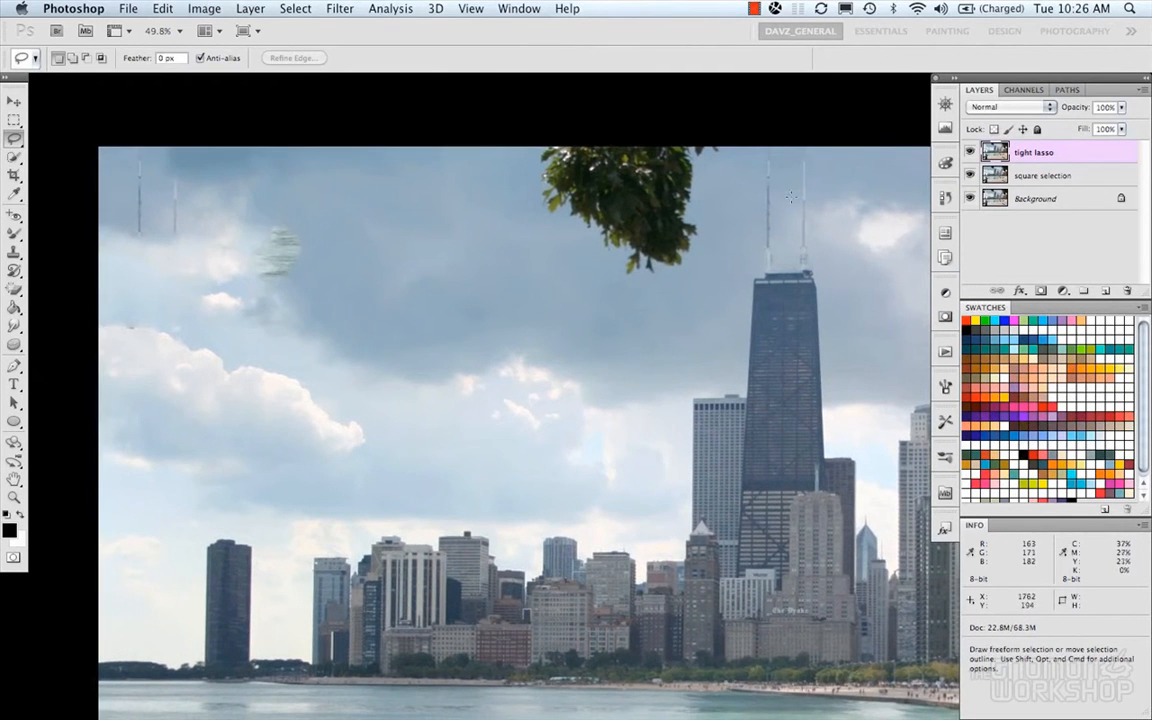
left_click_drag(352, 328, 428, 331)
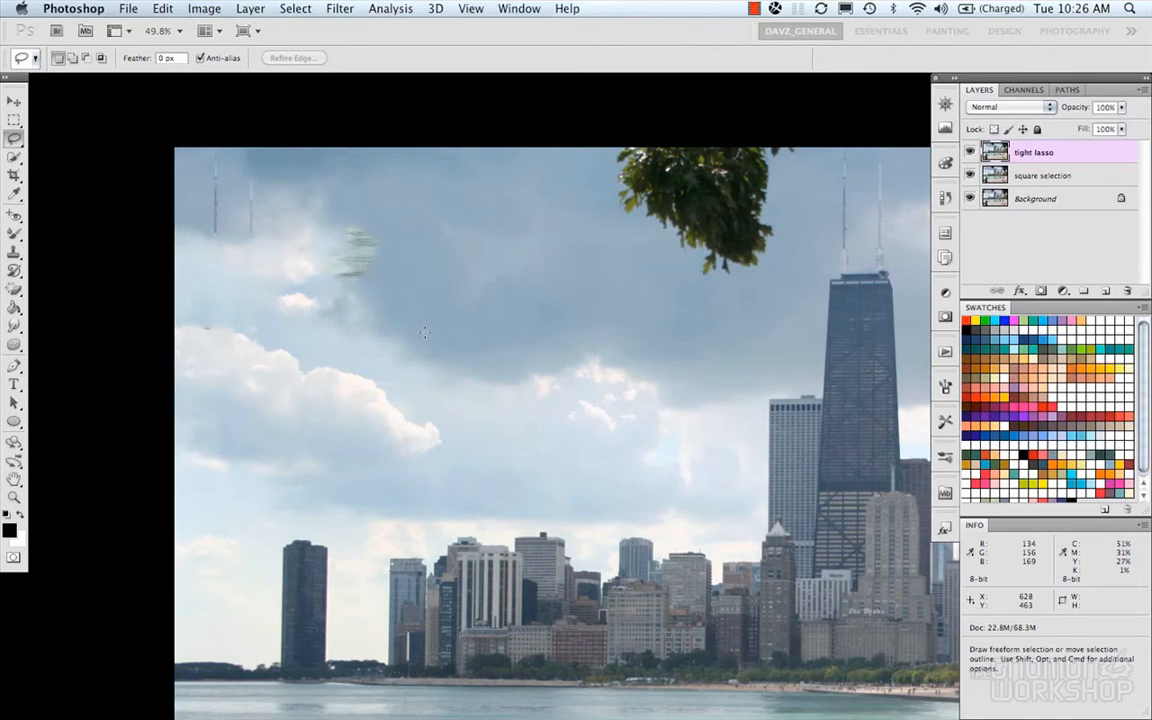
left_click_drag(406, 330, 406, 343)
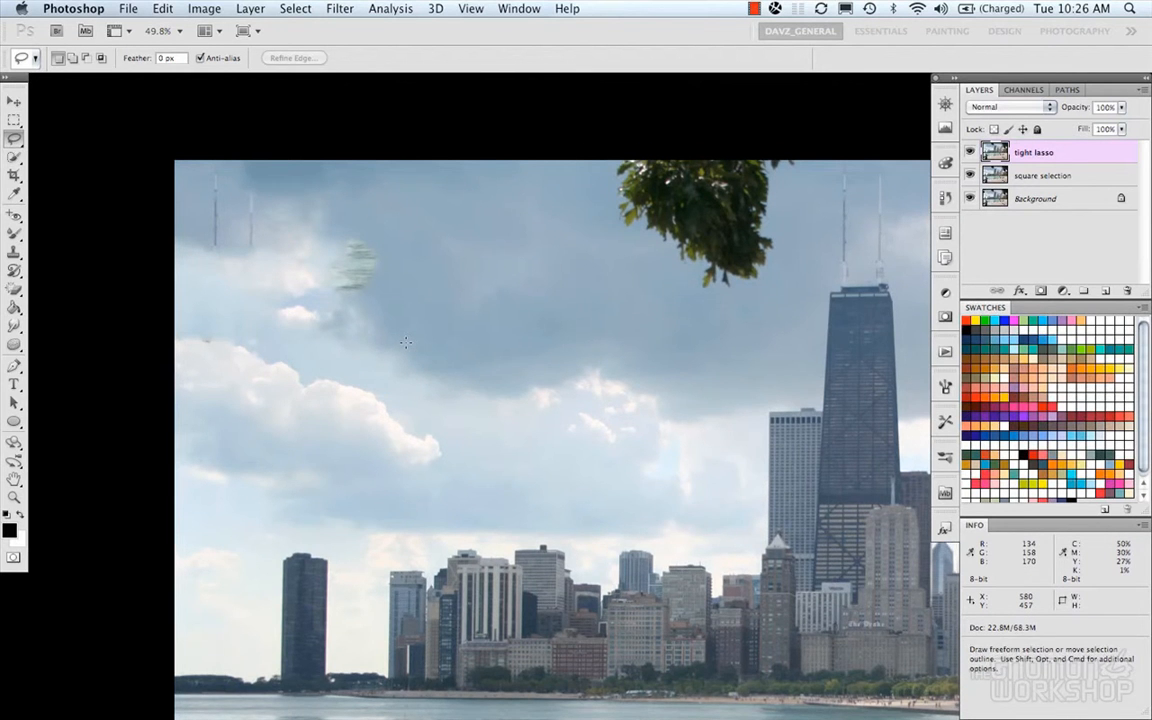
Cover the two stray antennas in the photo's upper-left sky with nearby sky, using a 78 px Clone Stamp at 100% opacity
scroll(406, 343, "up", 5)
scroll(388, 342, "down", 5)
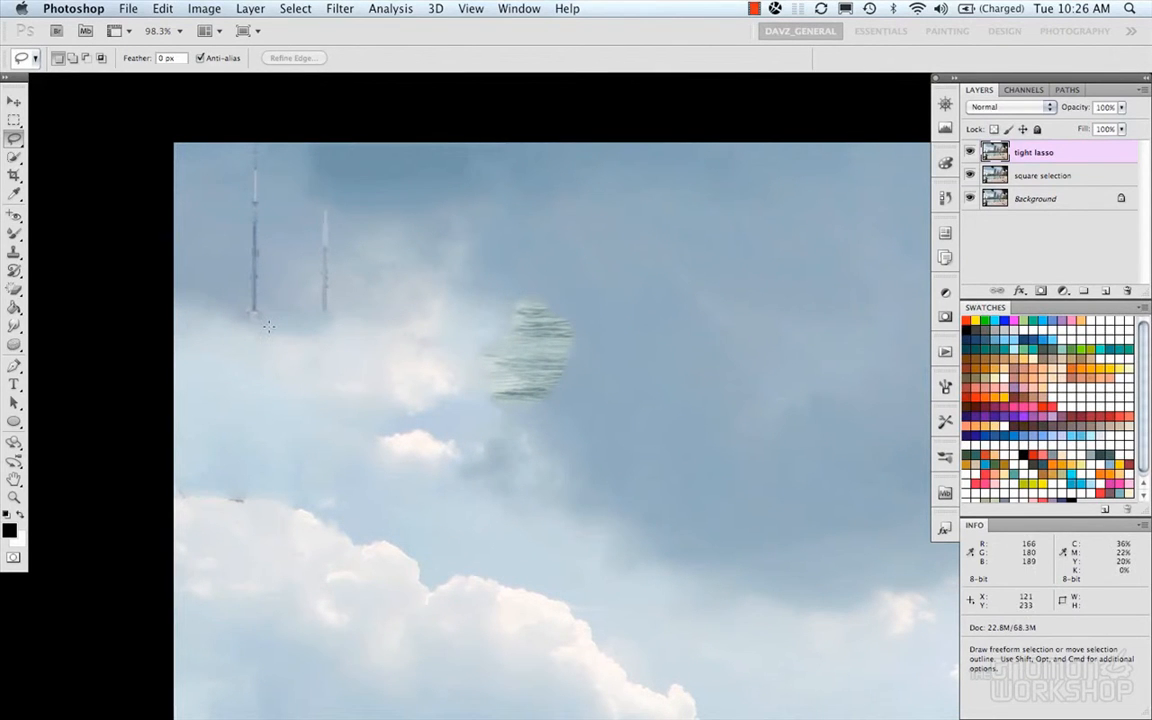
key("c")
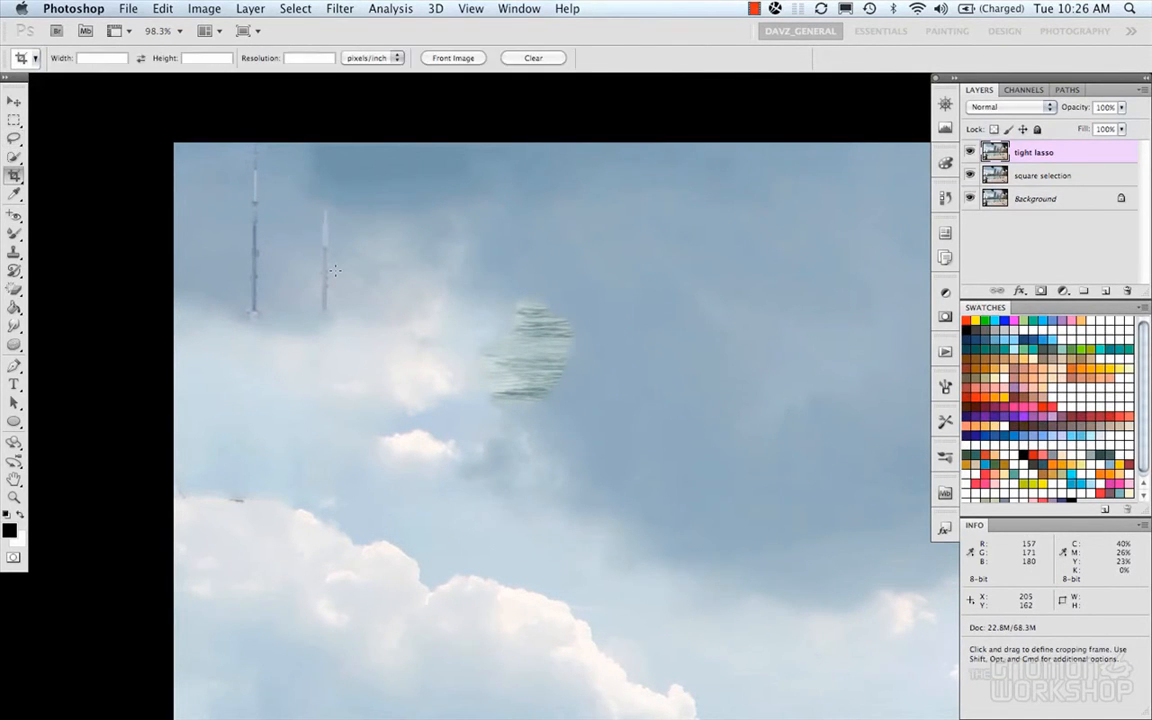
key("r")
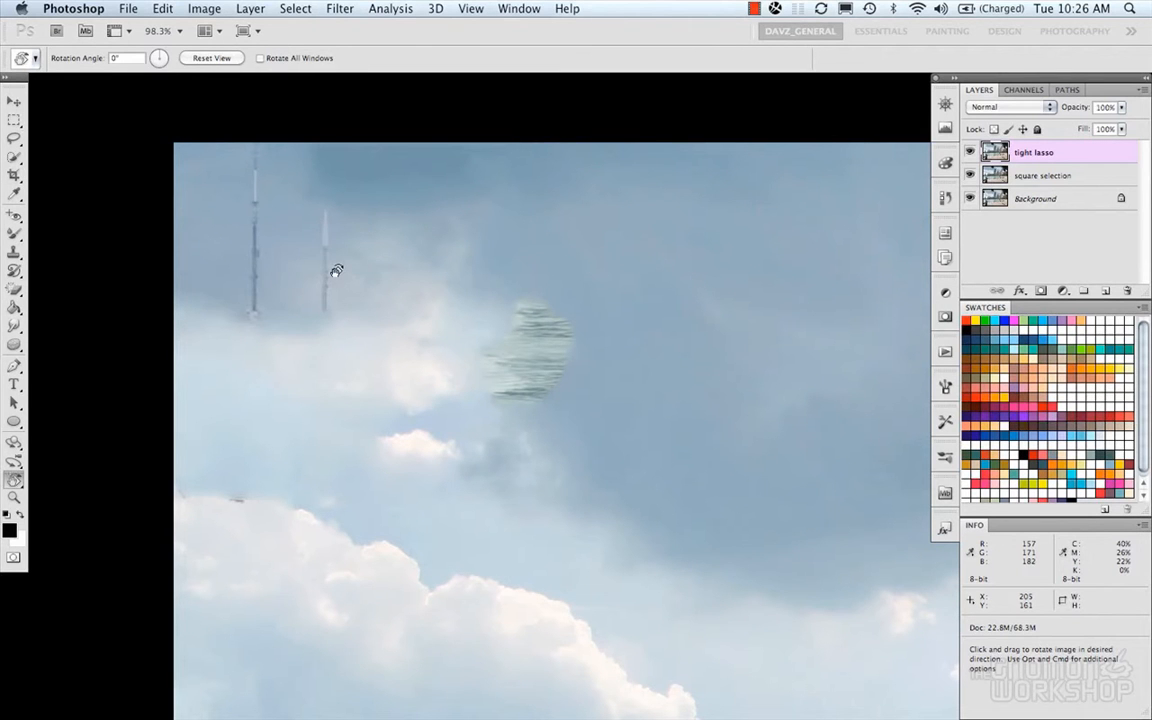
key("s")
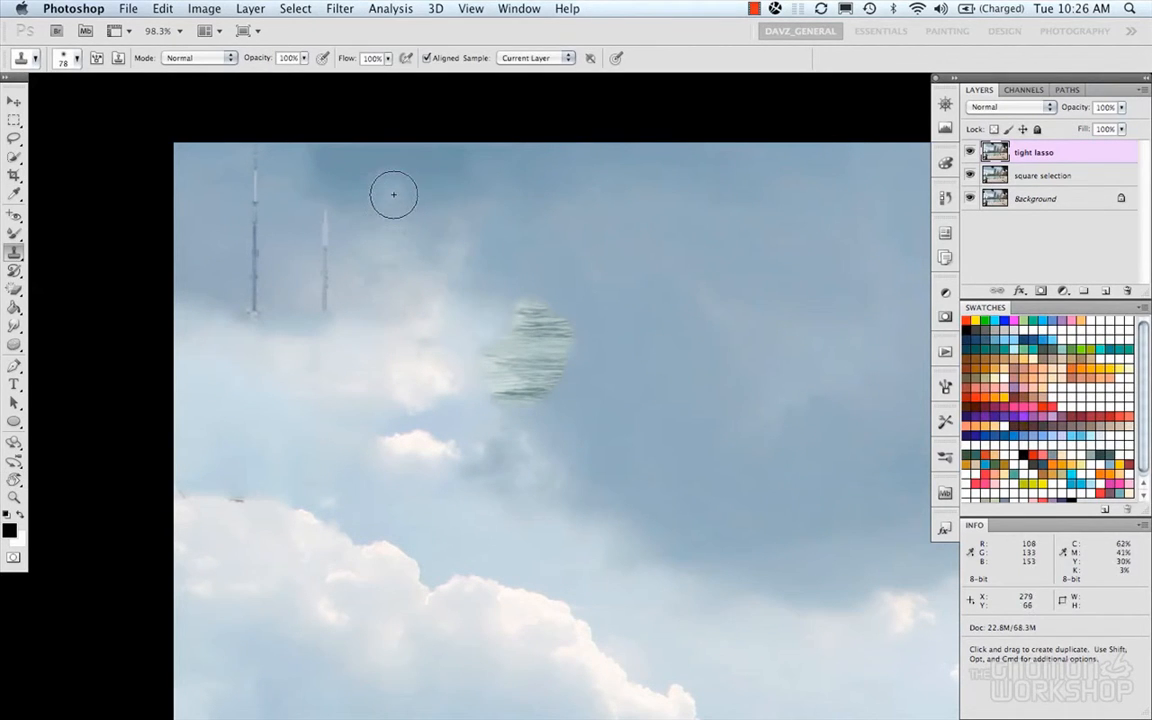
key("alt")
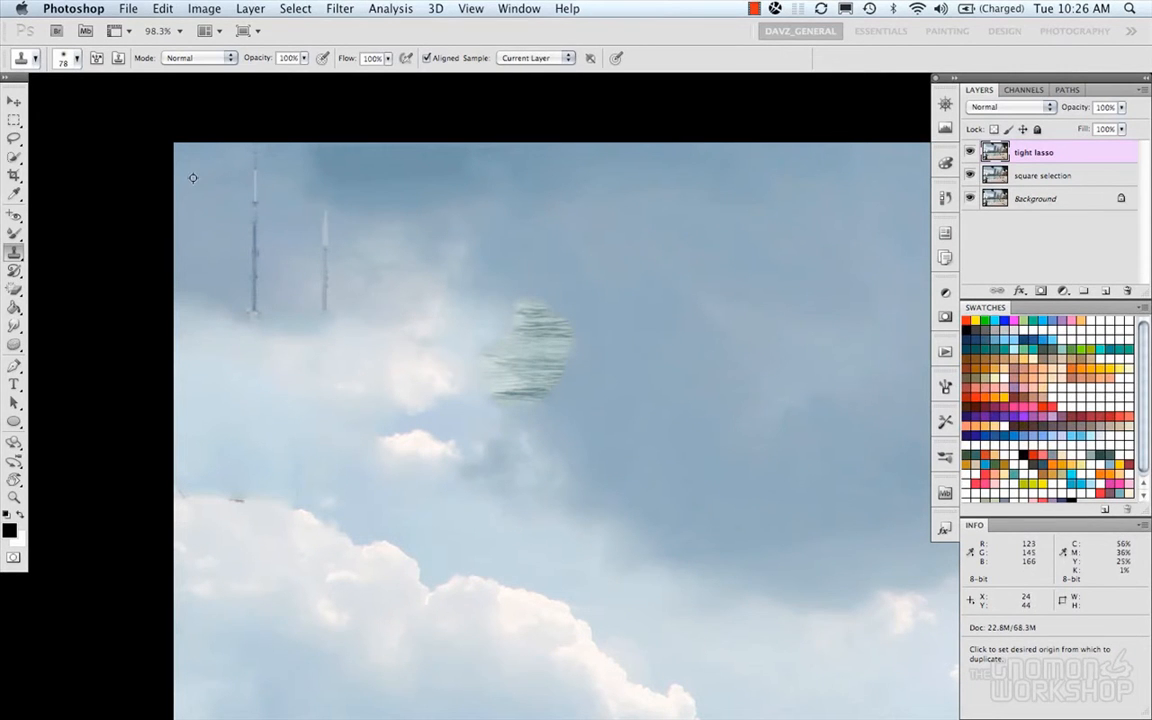
mouse_move(219, 187)
left_mouse_down()
mouse_move(250, 161)
mouse_move(260, 306)
left_mouse_up()
key("alt")
left_click(298, 271, "alt")
key("alt")
left_click(239, 238, "alt")
left_click(357, 300, "alt")
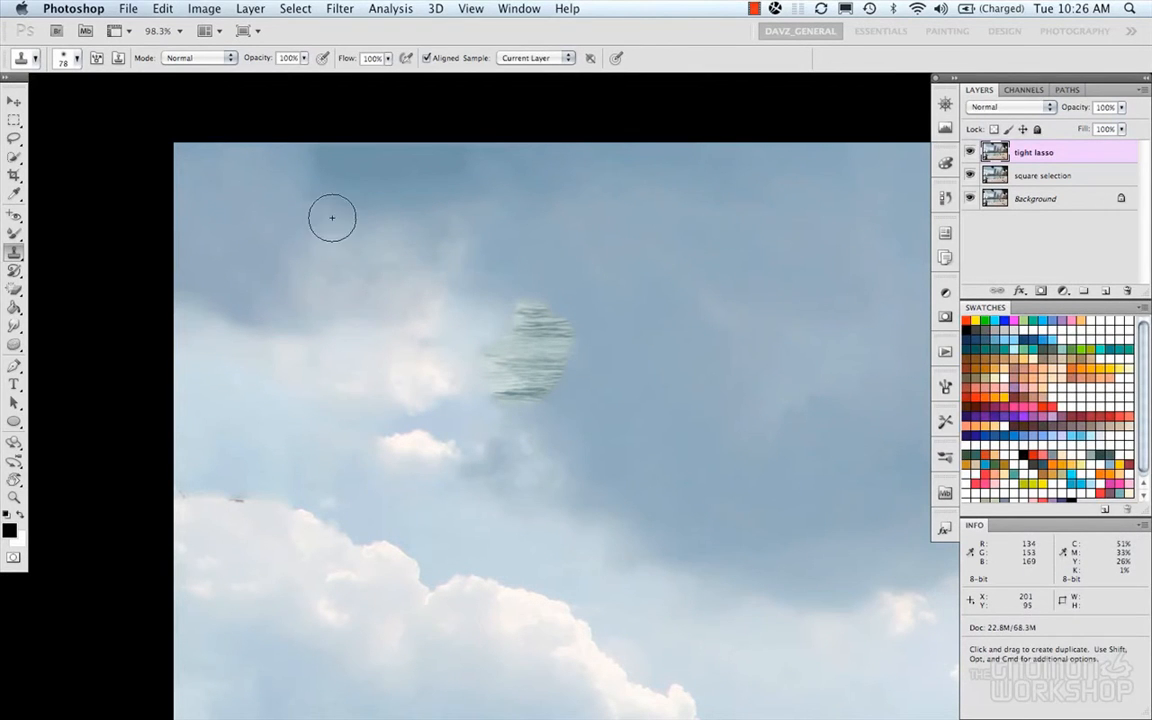
Clone nearby cloud texture over the pale cloud below the removed antennas to blend it up to the green patch
left_click(322, 308, "alt")
left_click_drag(325, 291, 334, 293)
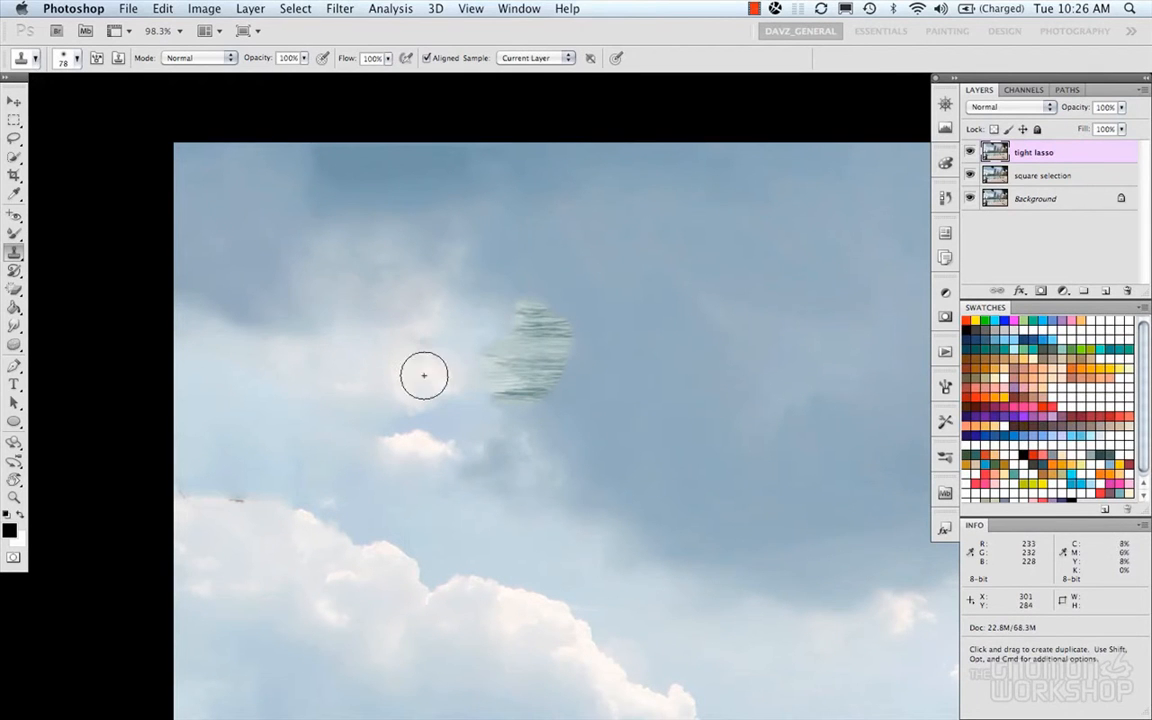
left_click(312, 320, "alt")
left_click_drag(463, 326, 471, 351)
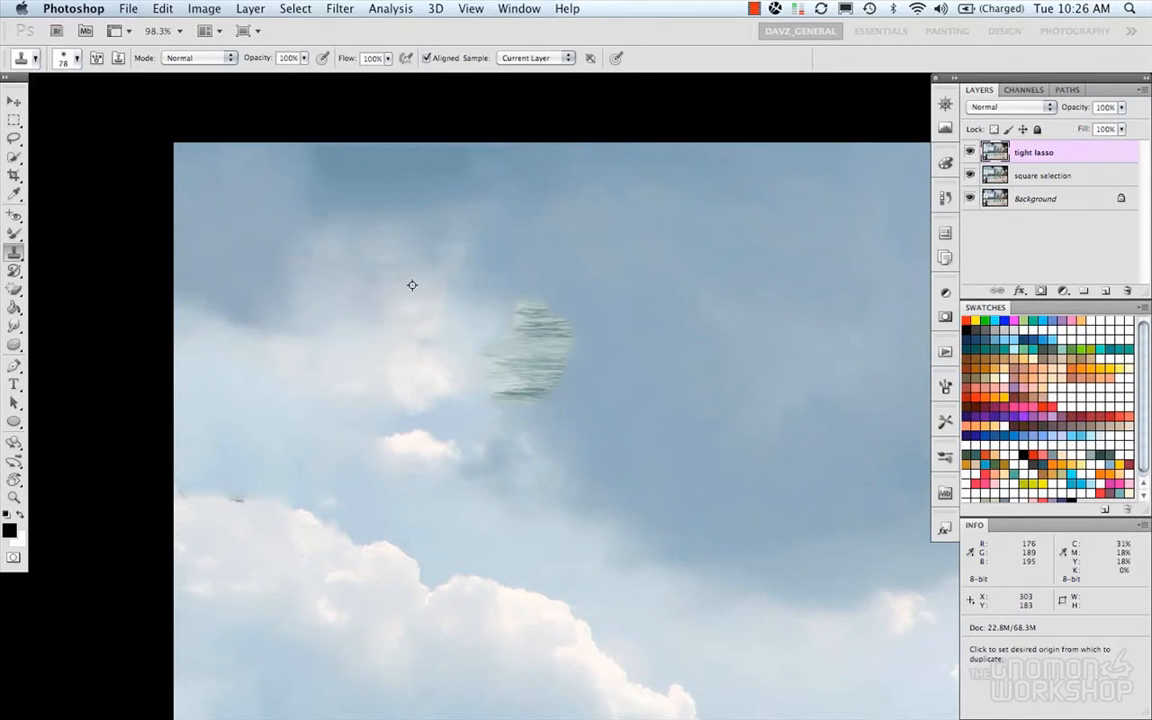
left_click(366, 310, "alt")
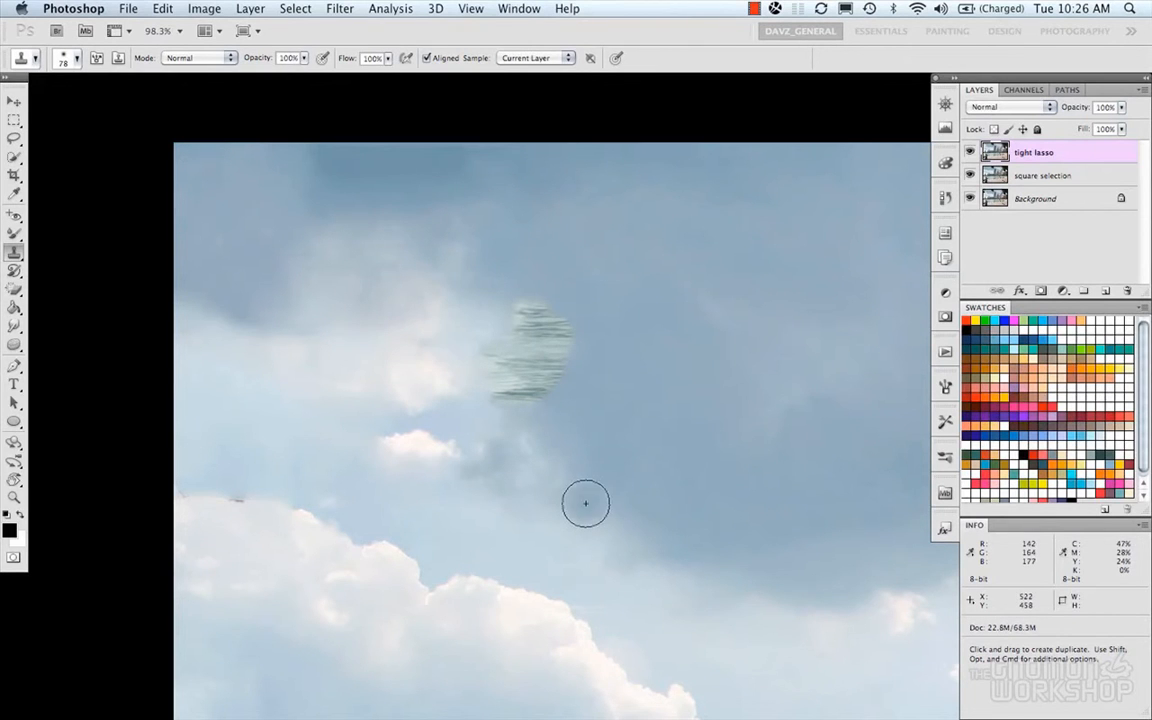
Clone surrounding blue-gray sky over most of the green rippled patch, working inward from its outer side
mouse_move(546, 313)
left_mouse_down()
mouse_move(555, 370)
mouse_move(532, 314)
left_mouse_up()
left_click(648, 384, "alt")
left_click(558, 419, "alt")
mouse_move(517, 393)
left_mouse_down()
mouse_move(538, 384)
mouse_move(522, 373)
mouse_move(530, 417)
mouse_move(490, 375)
mouse_move(508, 356)
left_mouse_up()
left_click(517, 417, "alt")
left_click(421, 355, "alt")
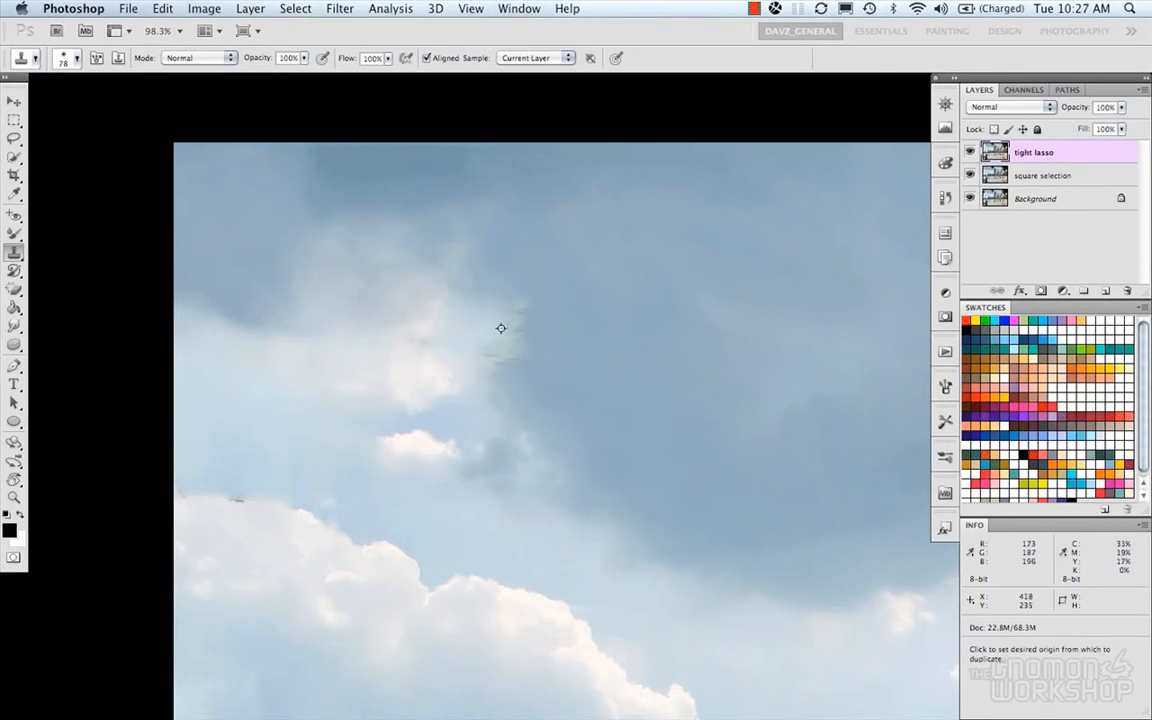
Clone cloud texture over the green patch's remaining streaks to blend them into the pale cloud's right edge
left_click(490, 292, "alt")
mouse_move(522, 314)
left_mouse_down()
mouse_move(610, 341)
mouse_move(574, 363)
mouse_move(441, 356)
mouse_move(427, 290)
mouse_move(491, 360)
left_mouse_up()
left_click(560, 353, "alt")
left_click(427, 291, "alt")
Try two clone strokes over the pale cloud's lower right edge and undo each one
left_click(574, 388, "alt")
left_click_drag(555, 389, 508, 367)
key("super+z")
left_click(406, 314, "alt")
left_click_drag(531, 382, 501, 362)
key("super+z")
Clone darker sky along the pale cloud's lower right edge and step back the excess retouching
left_click(688, 369, "alt")
left_click_drag(577, 409, 531, 384)
left_click(661, 318, "alt")
left_click_drag(494, 374, 514, 375)
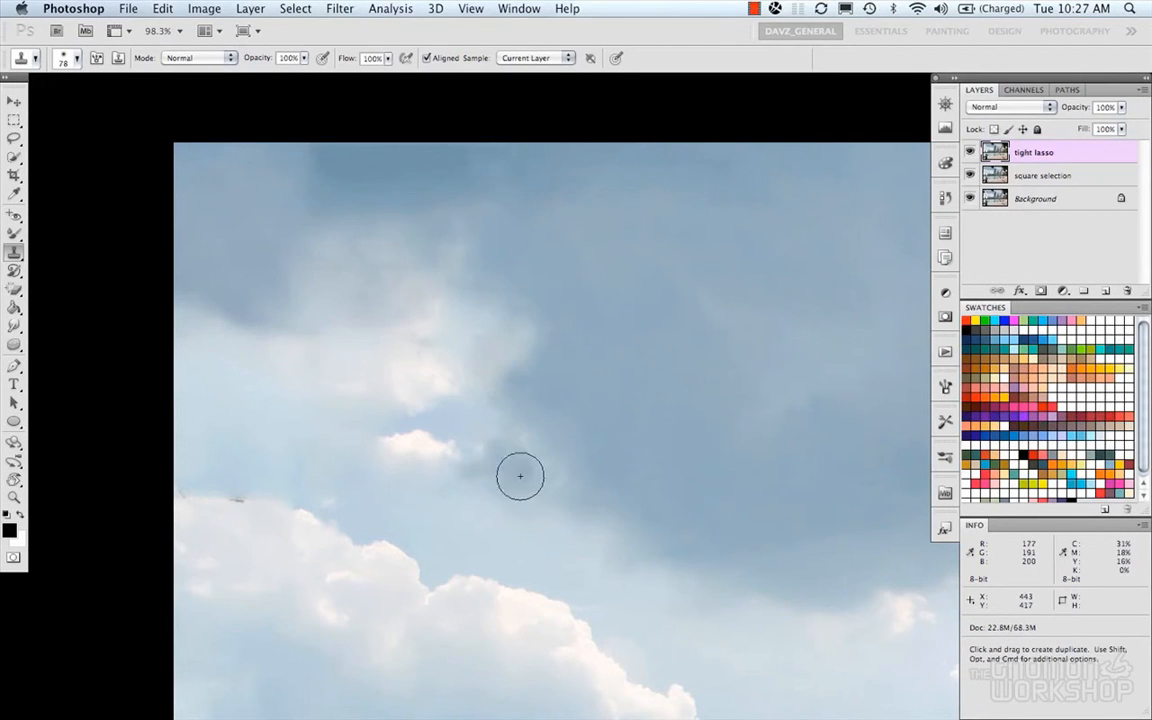
key("alt+super+z")
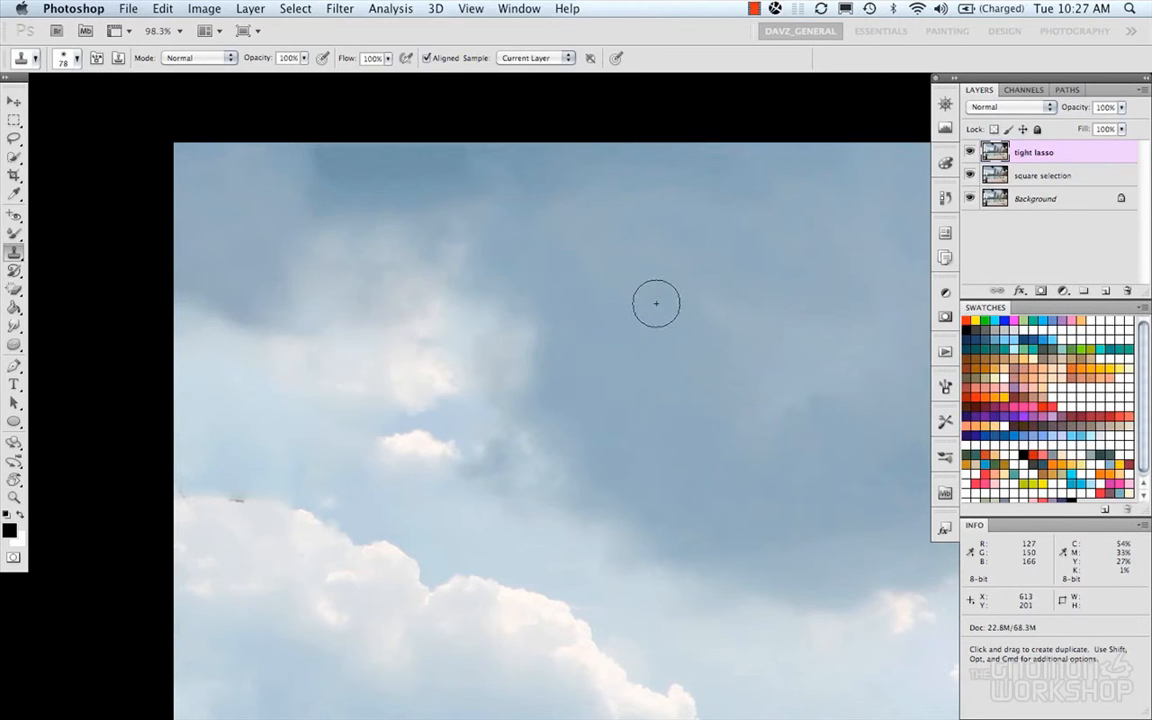
Try another clone stroke on the cloud's right edge, undo it, and compare the sky without and with the tight lasso layer
left_click(424, 306, "alt")
left_click_drag(529, 394, 490, 362)
key("super+z")
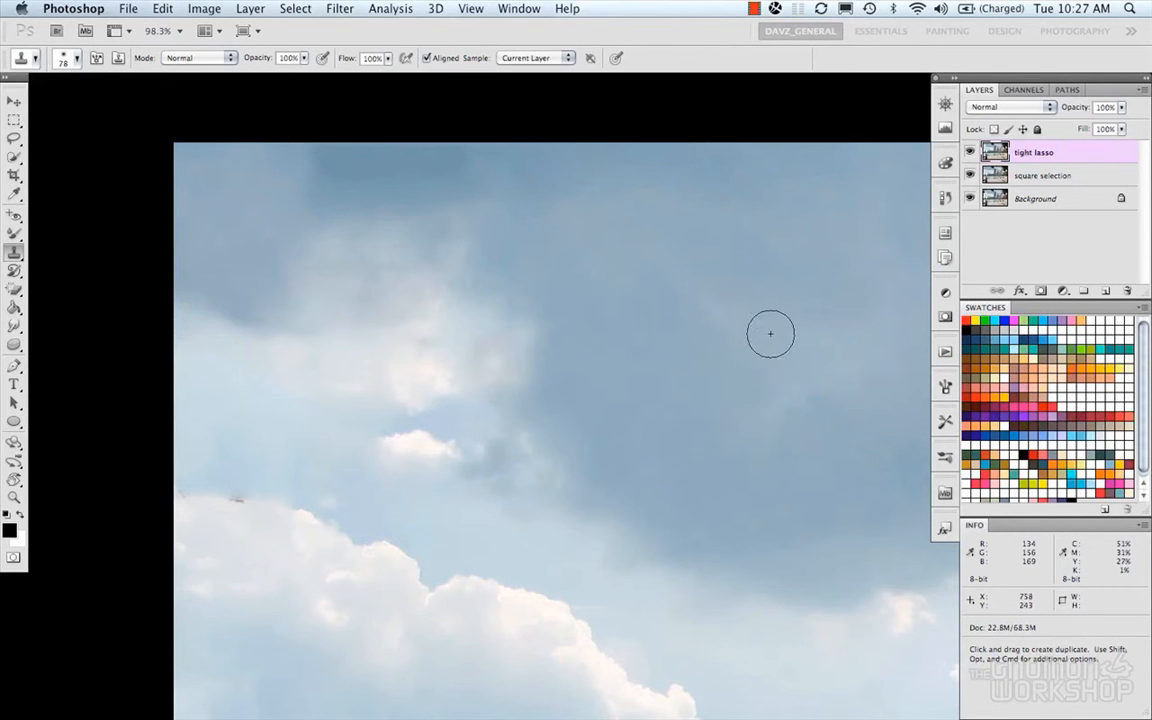
left_click(968, 154)
left_click(968, 154)
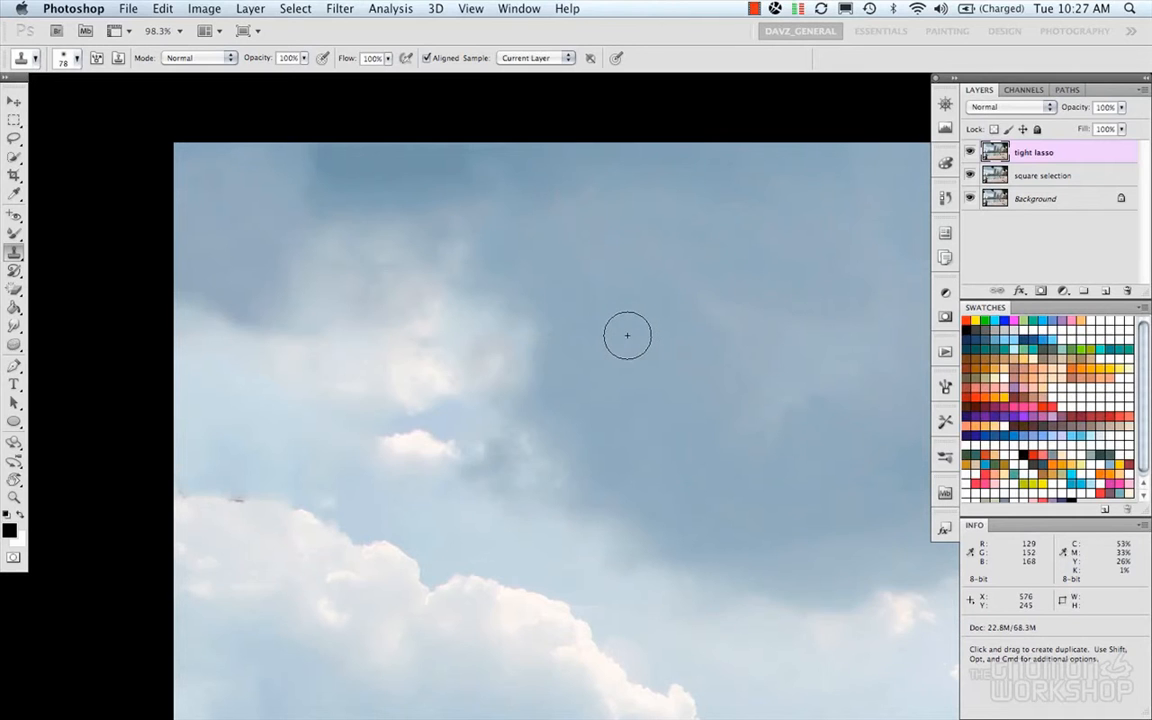
Clone out the leftover dark specks along the upper left edge of the large lower cloud
left_click(239, 524, "alt")
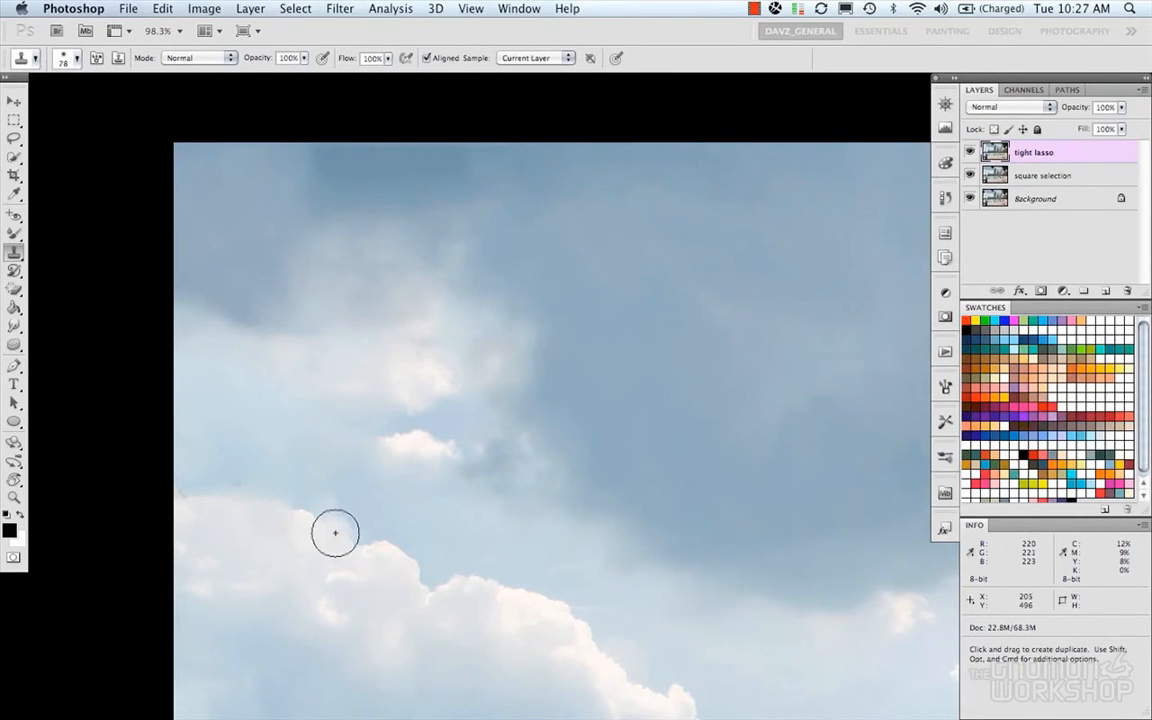
left_click(201, 498, "alt")
left_click(236, 501)
left_click(190, 514, "alt")
left_click(183, 503)
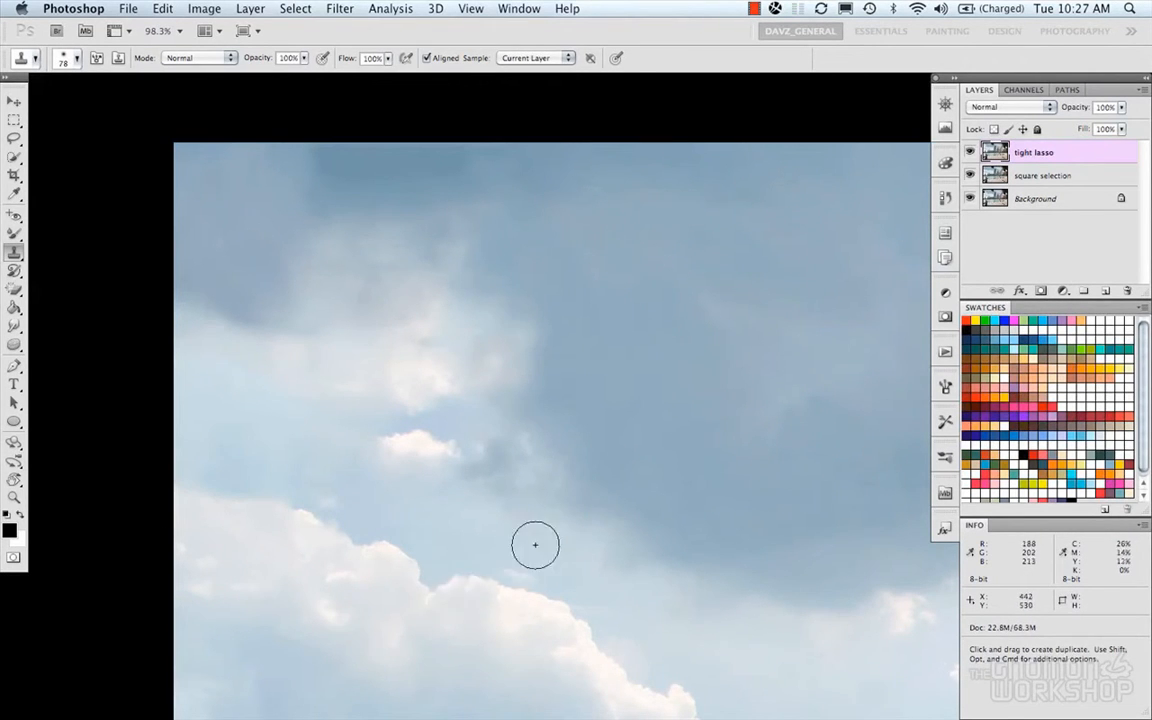
Compare the whole skyline photo without and with the retouched tight lasso layer
left_click(592, 436, "alt")
scroll(580, 467, "down", 10)
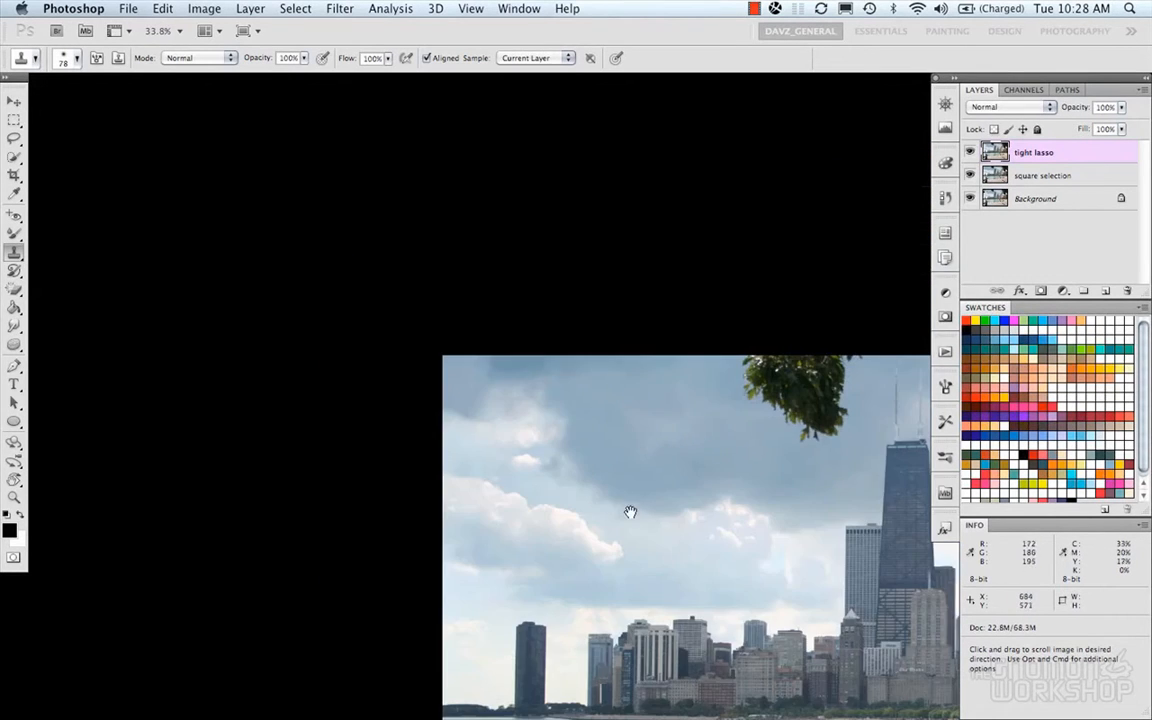
left_click_drag(628, 510, 281, 253)
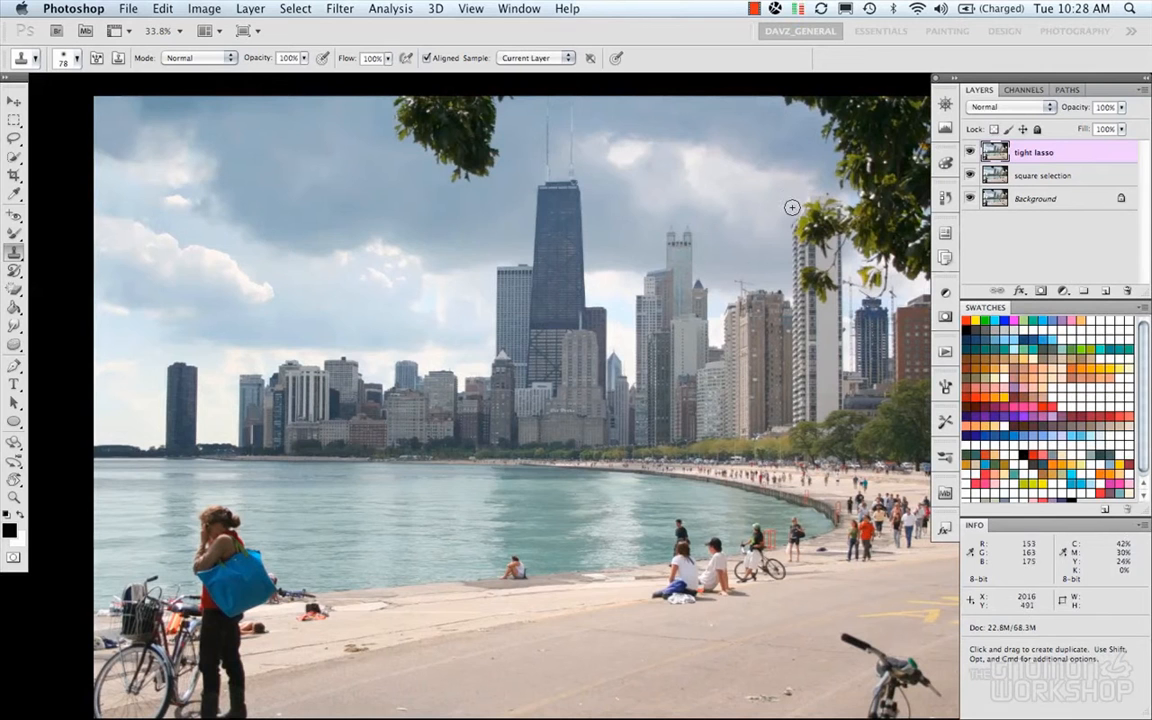
left_click(969, 152)
left_click(969, 152)
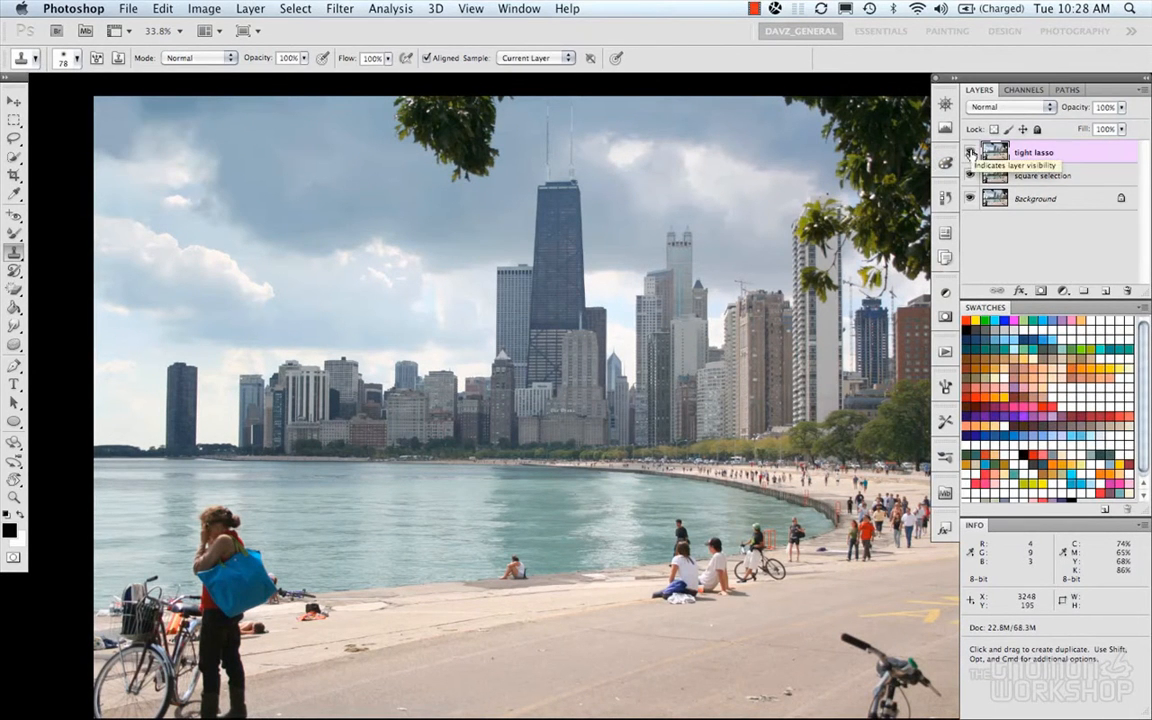
Compare the original skyline photo with the retouched version by hiding and showing the tight lasso and square selection layers
left_click(969, 152)
left_click(969, 174)
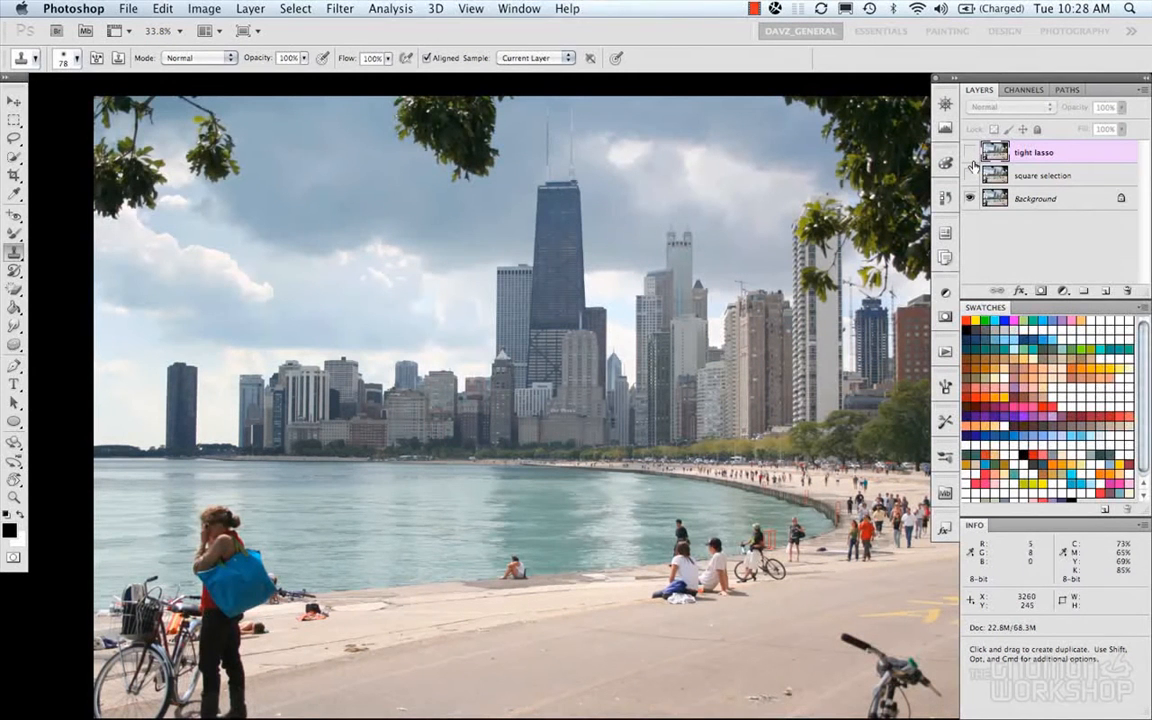
left_click(972, 158)
left_click(972, 158)
left_click(972, 158)
left_click(972, 158)
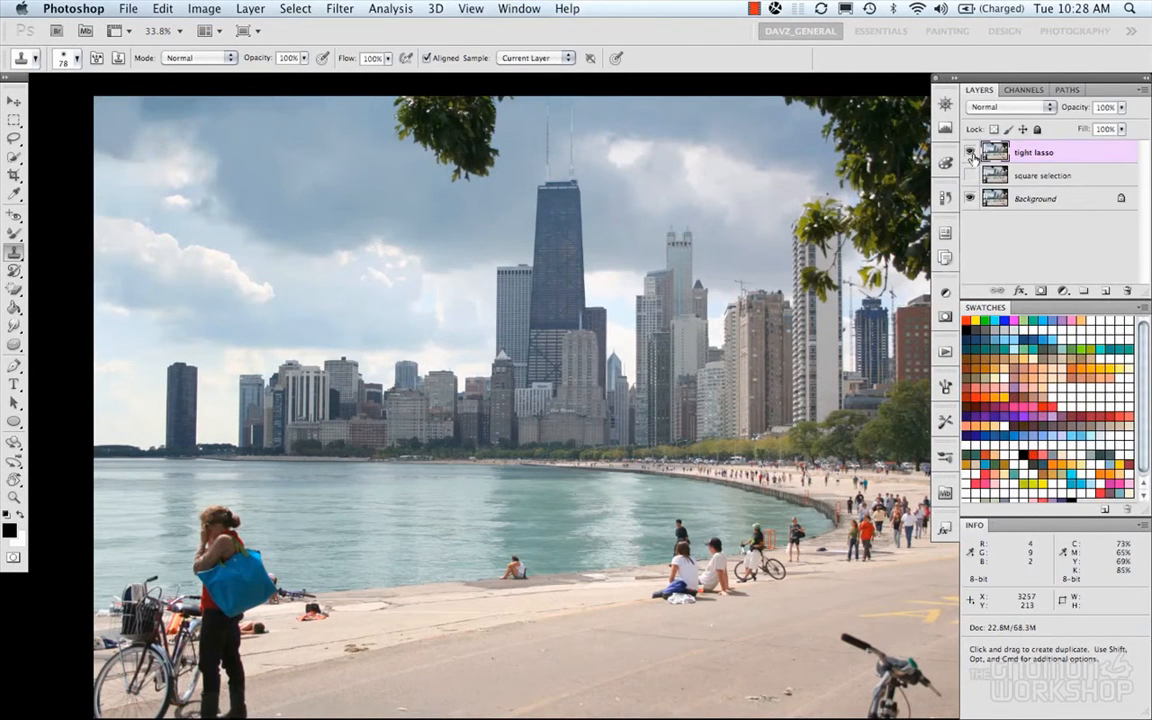
left_click(972, 158)
left_click(972, 158)
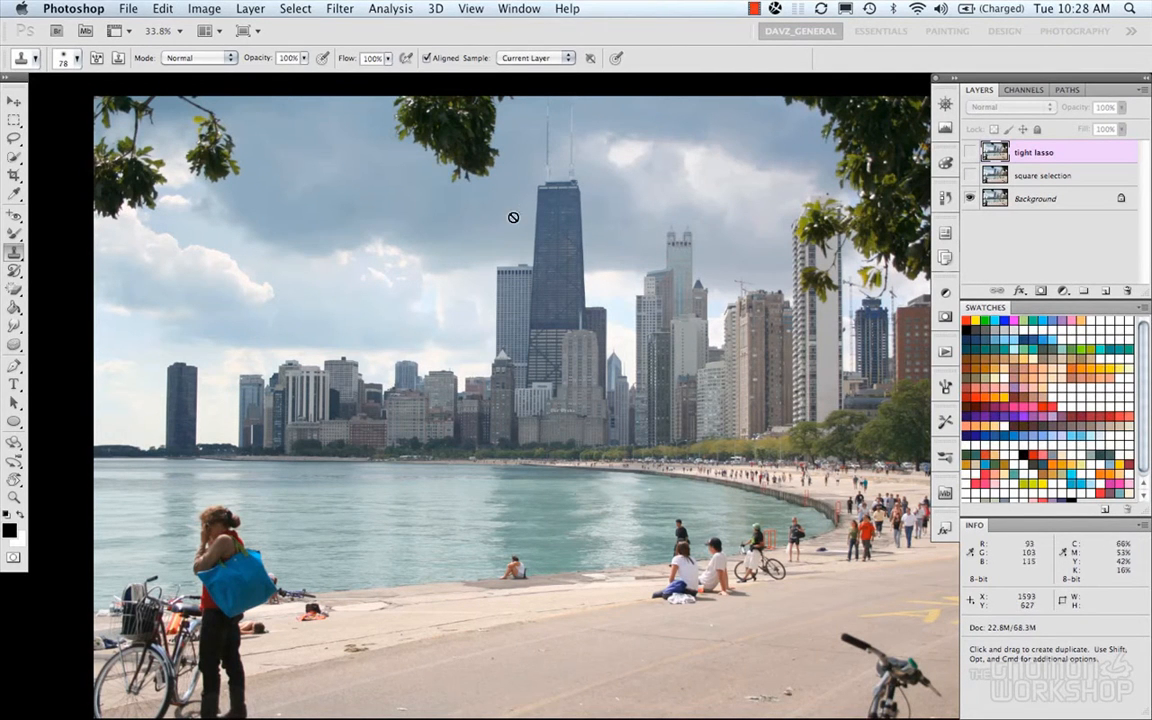
key("space")
left_click_drag(540, 252, 553, 289)
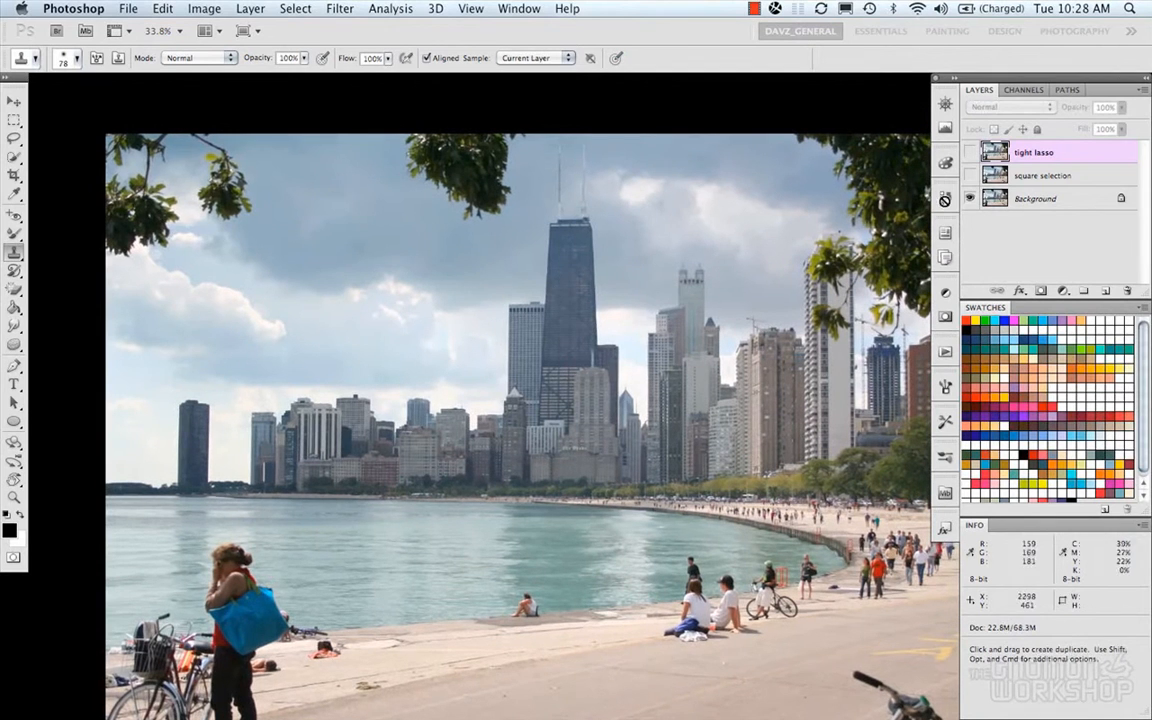
left_click(970, 176)
left_click(970, 153)
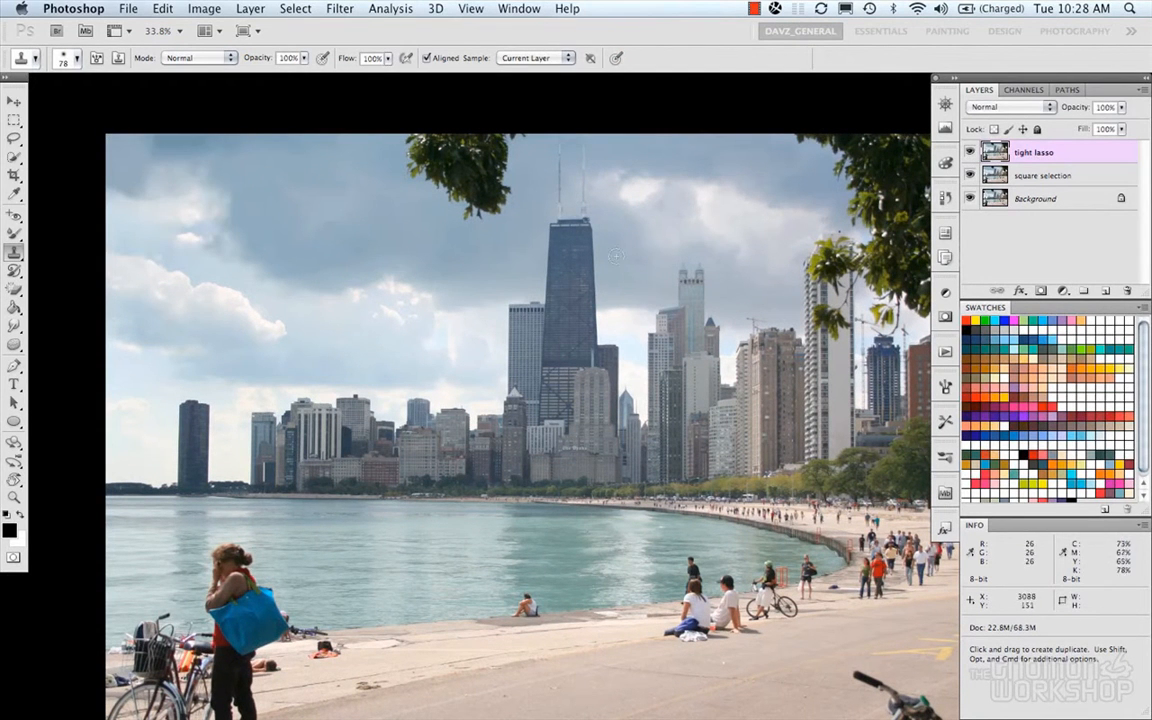
Outline the hanging leaf cluster beside the tallest tower with the Lasso, remove it with a Content-Aware fill at 100% opacity, and deselect
key("space")
left_click_drag(522, 278, 475, 296)
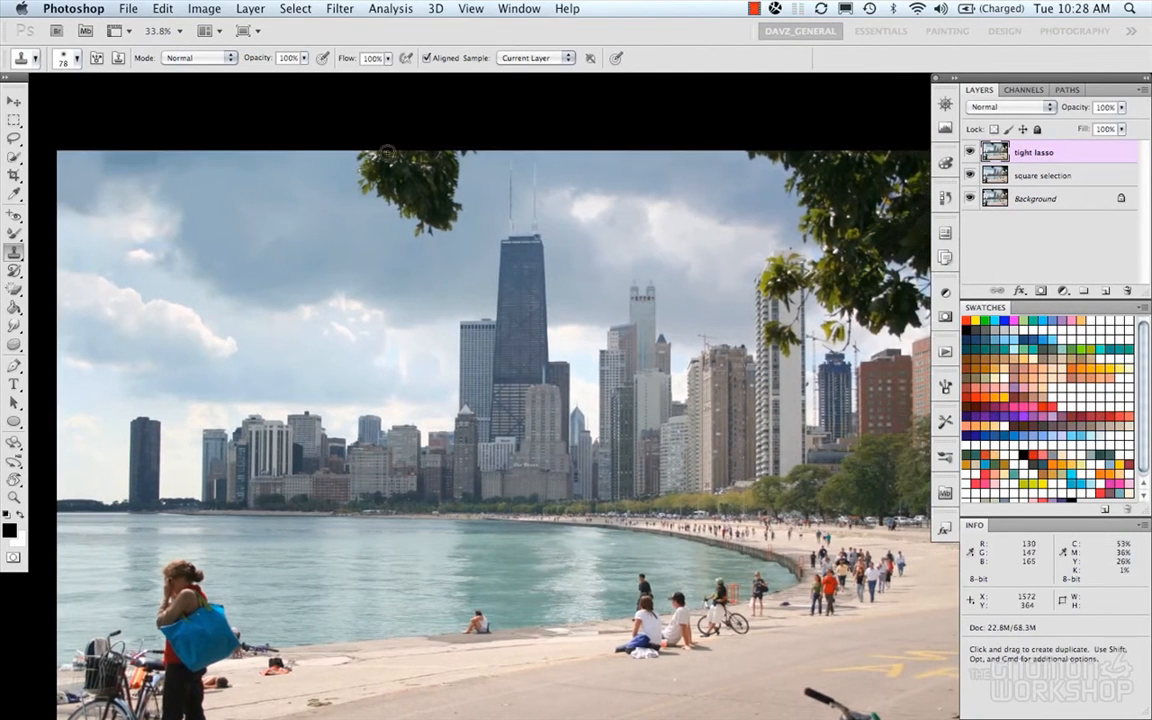
key("m")
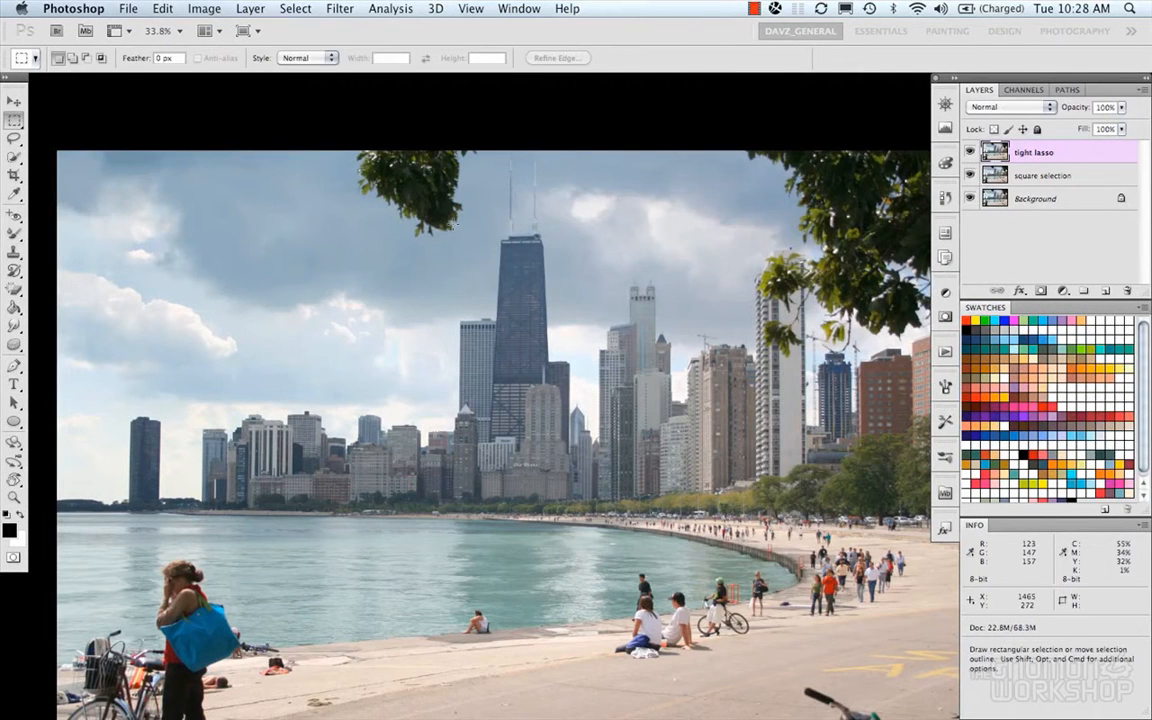
scroll(457, 227, "up", 1)
scroll(458, 229, "up", 1)
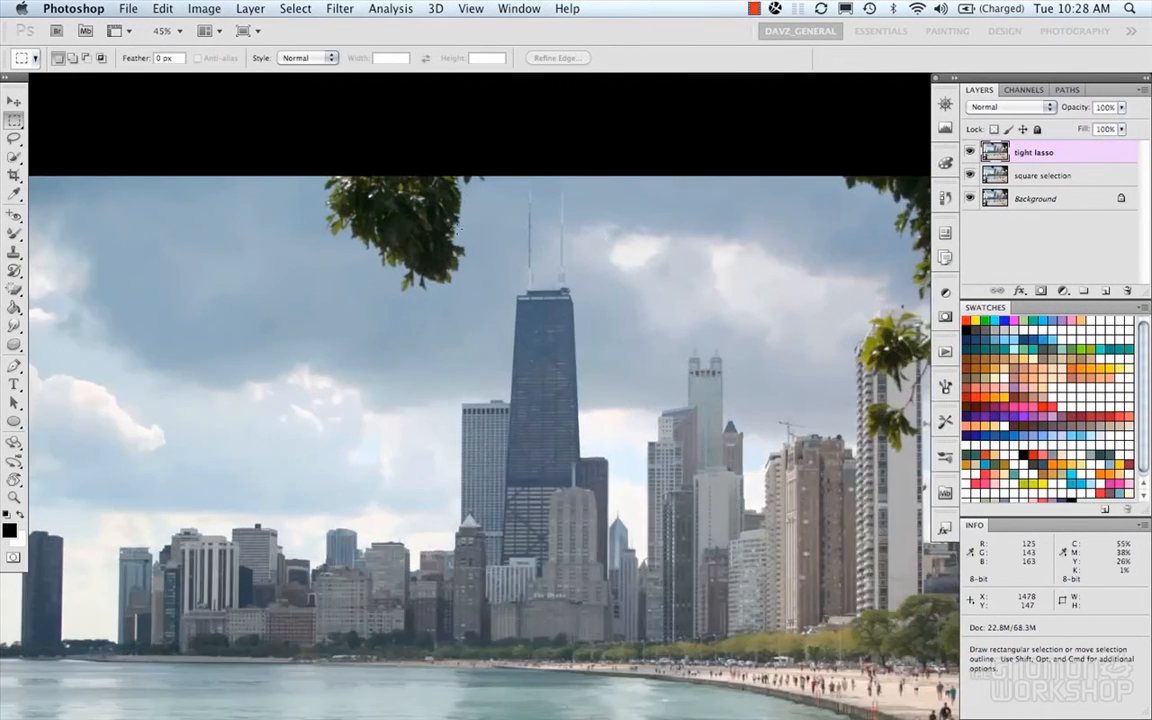
scroll(458, 229, "up", 2)
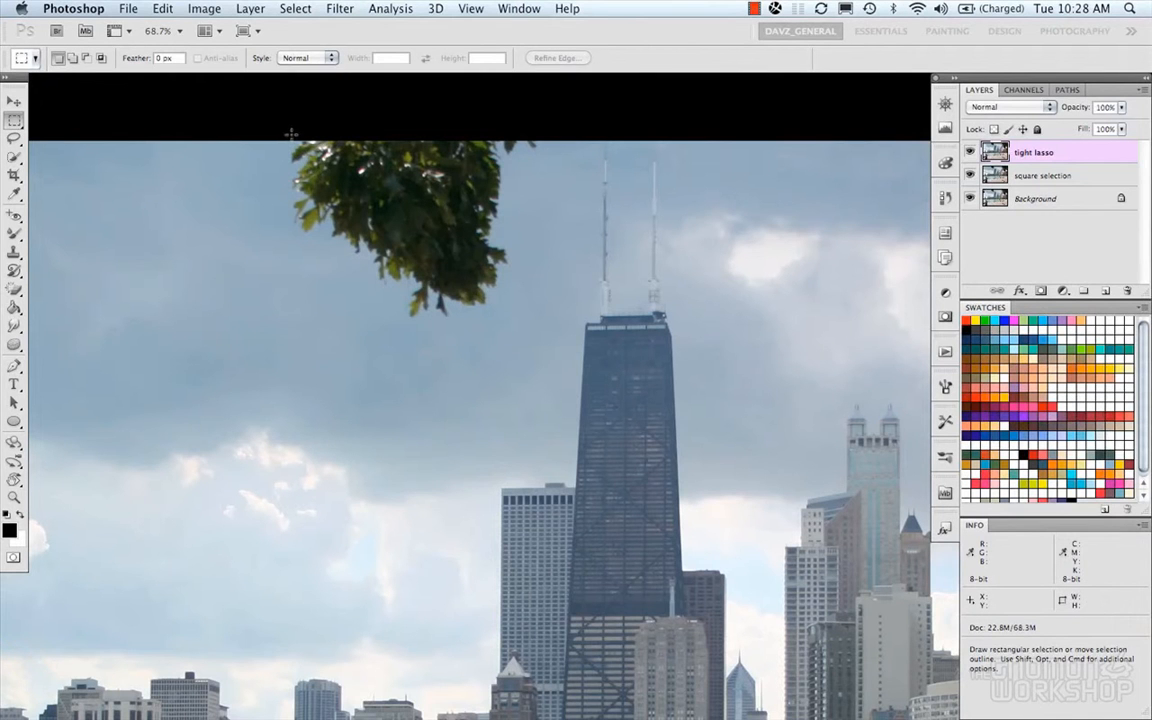
left_click(14, 138)
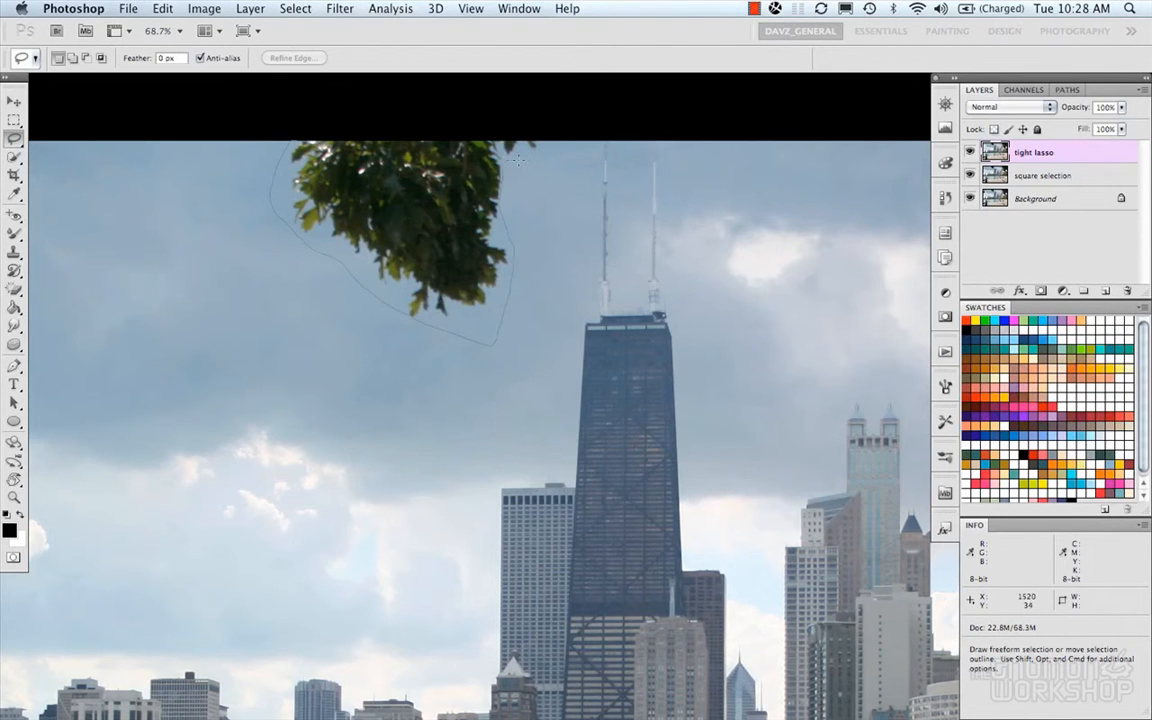
mouse_move(554, 140)
left_mouse_down()
mouse_move(292, 133)
mouse_move(263, 120)
left_mouse_up()
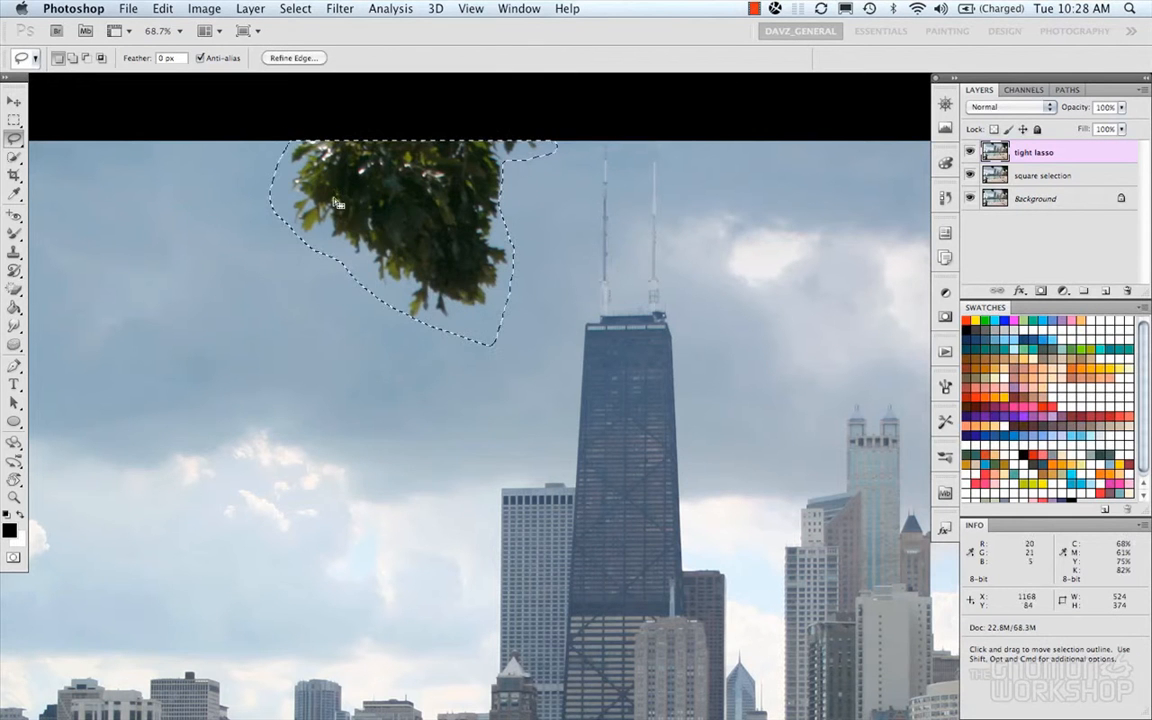
right_click(339, 200)
left_click(383, 416)
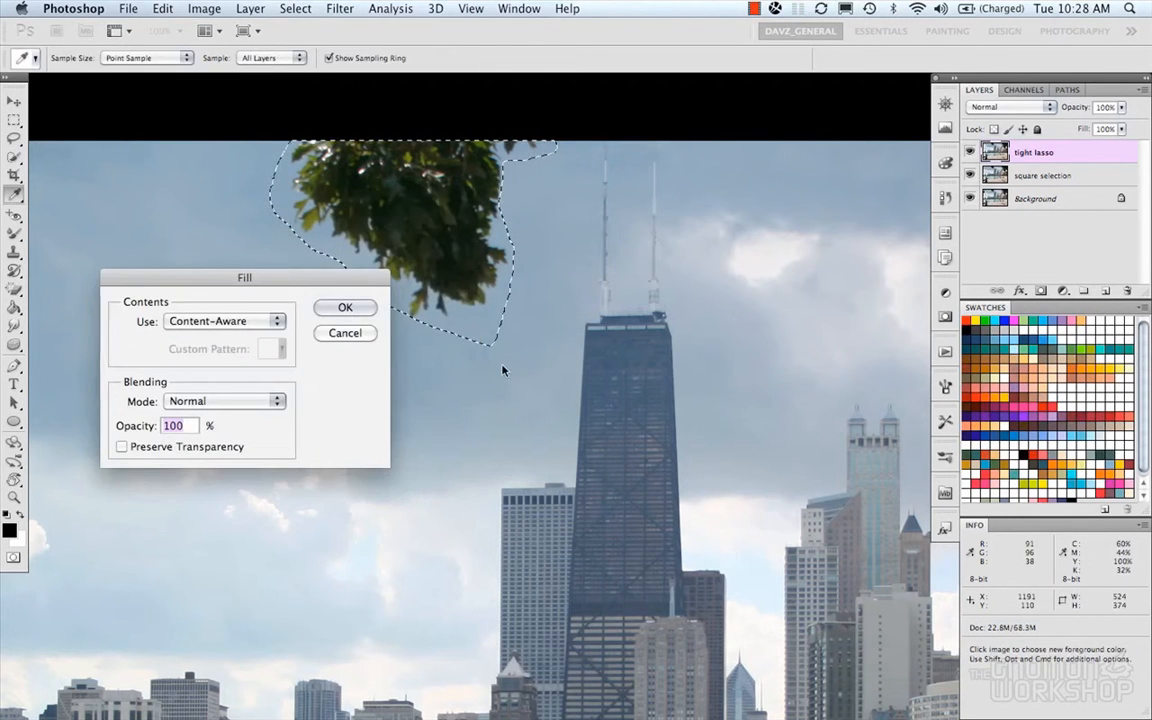
left_click(339, 314)
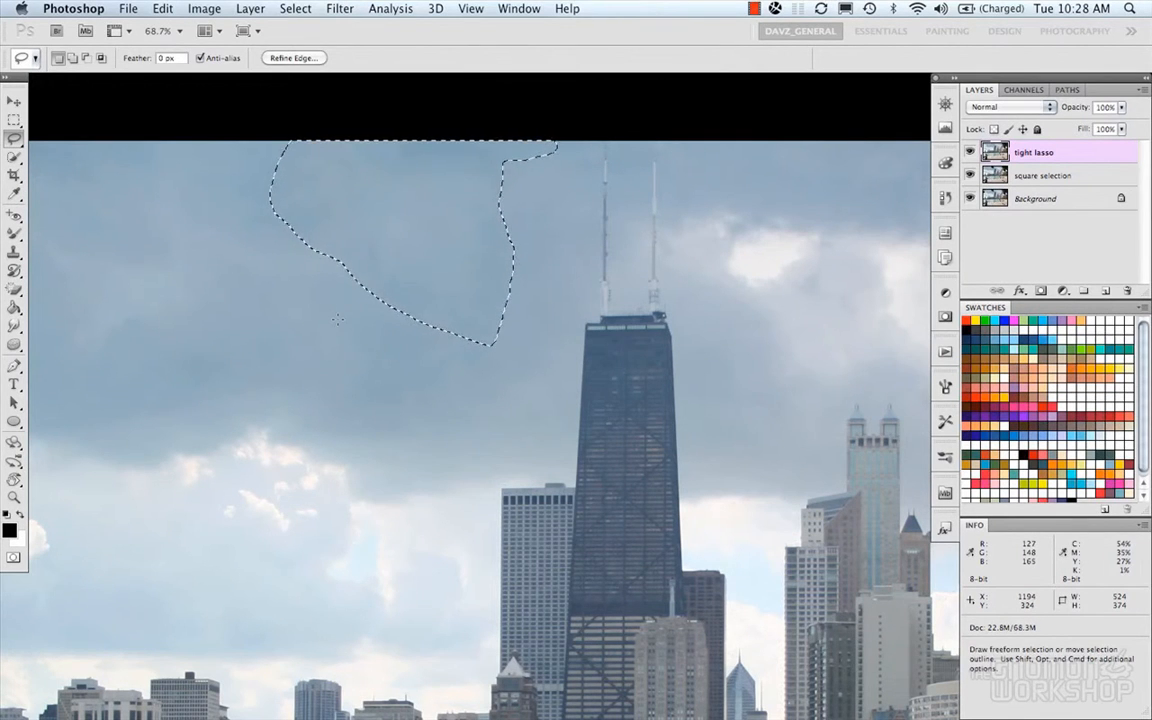
key("super+d")
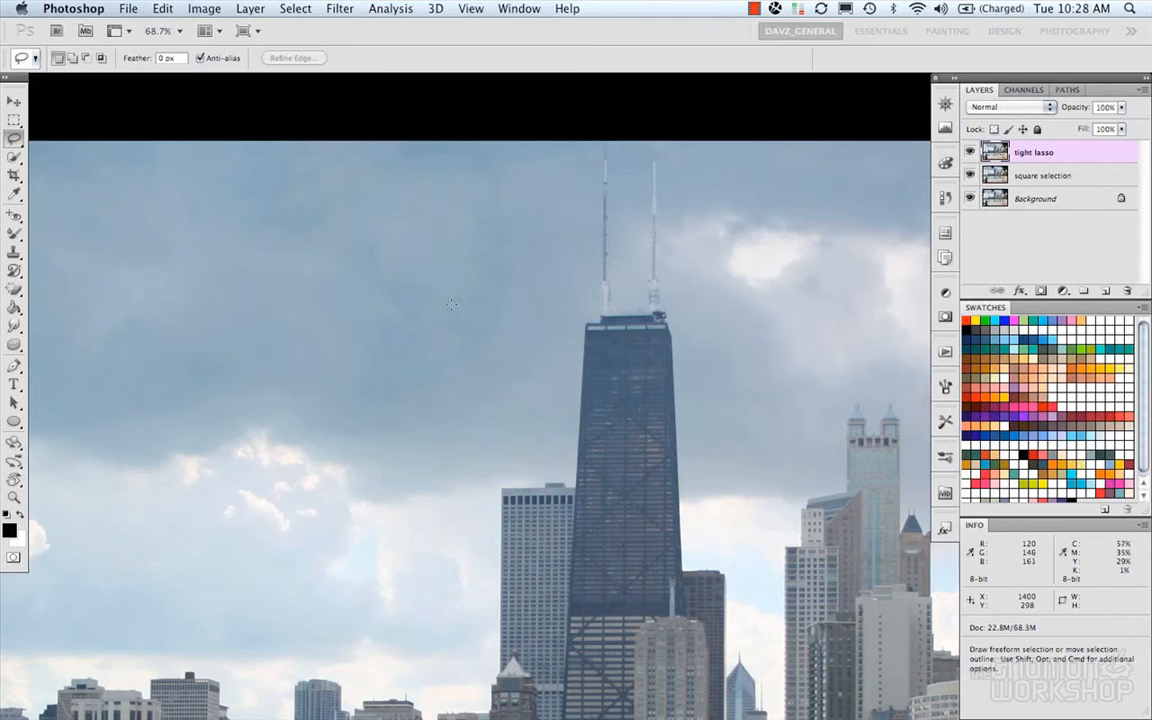
Clone smooth sky over the lower edge of the filled patch beside the tallest tower
key("s")
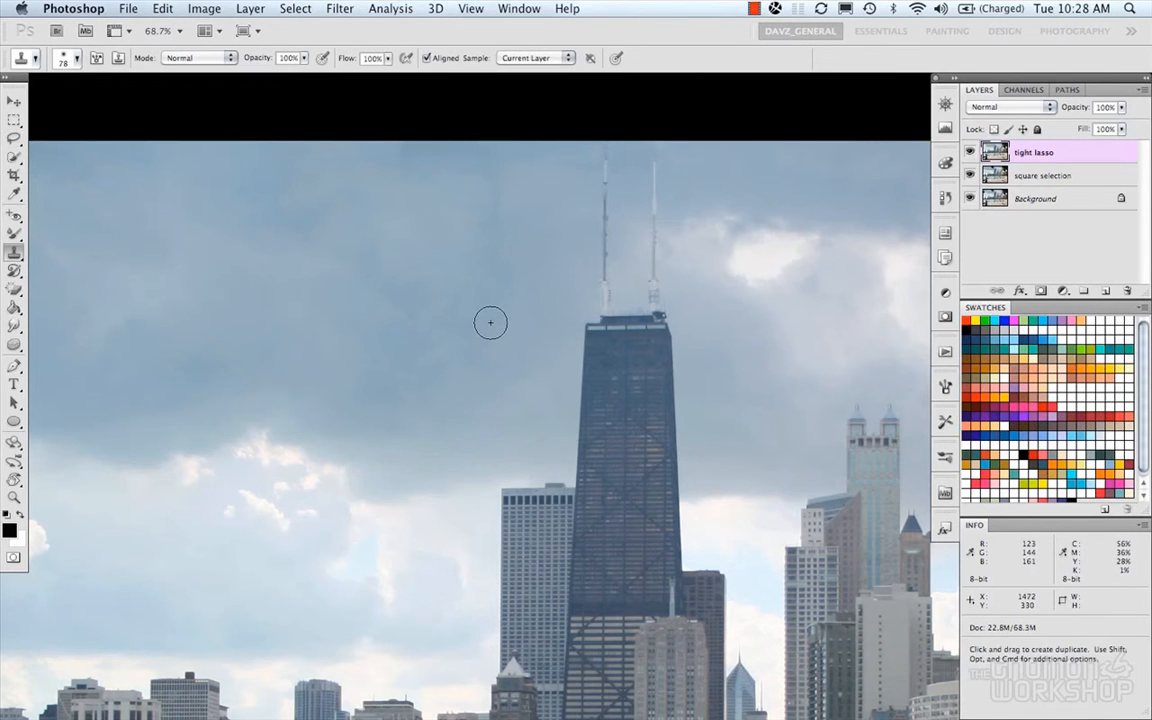
left_click(440, 344, "alt")
mouse_move(450, 347)
left_mouse_down()
mouse_move(509, 319)
mouse_move(603, 307)
mouse_move(553, 342)
left_mouse_up()
left_click(527, 169, "alt")
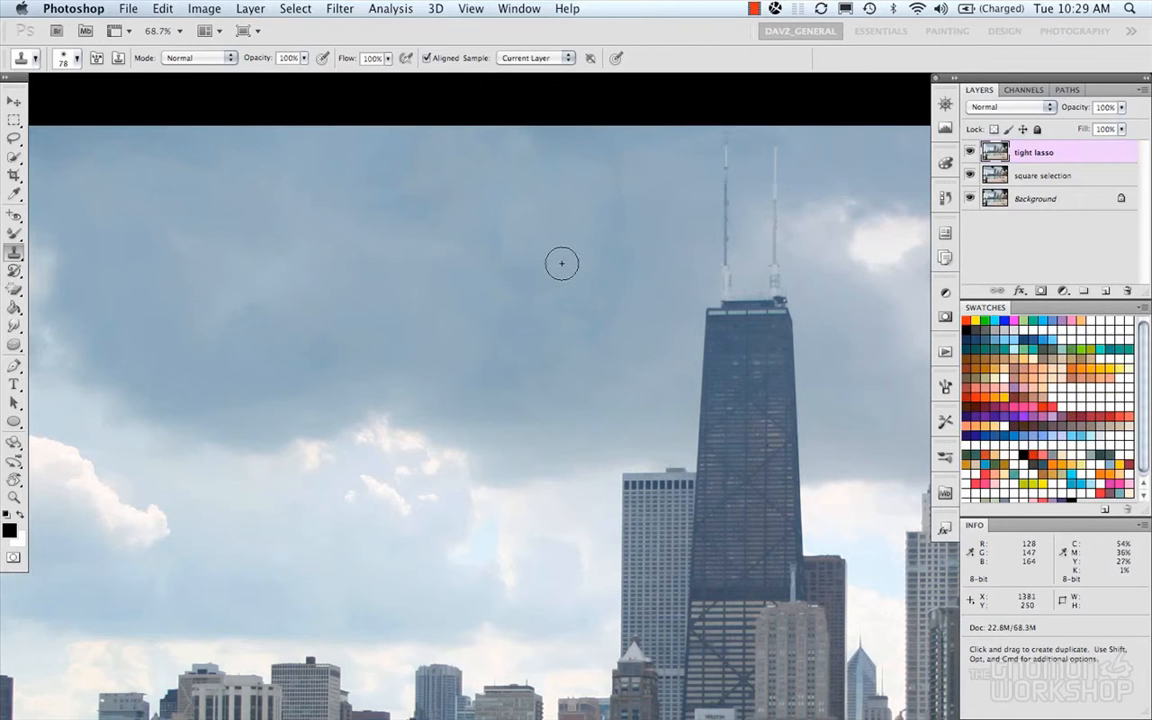
Examine the retouched sky and compare the whole photo without and with the retouch layers, leaving the square selection layer hidden
scroll(514, 306, "down", 3)
scroll(514, 306, "right", 3)
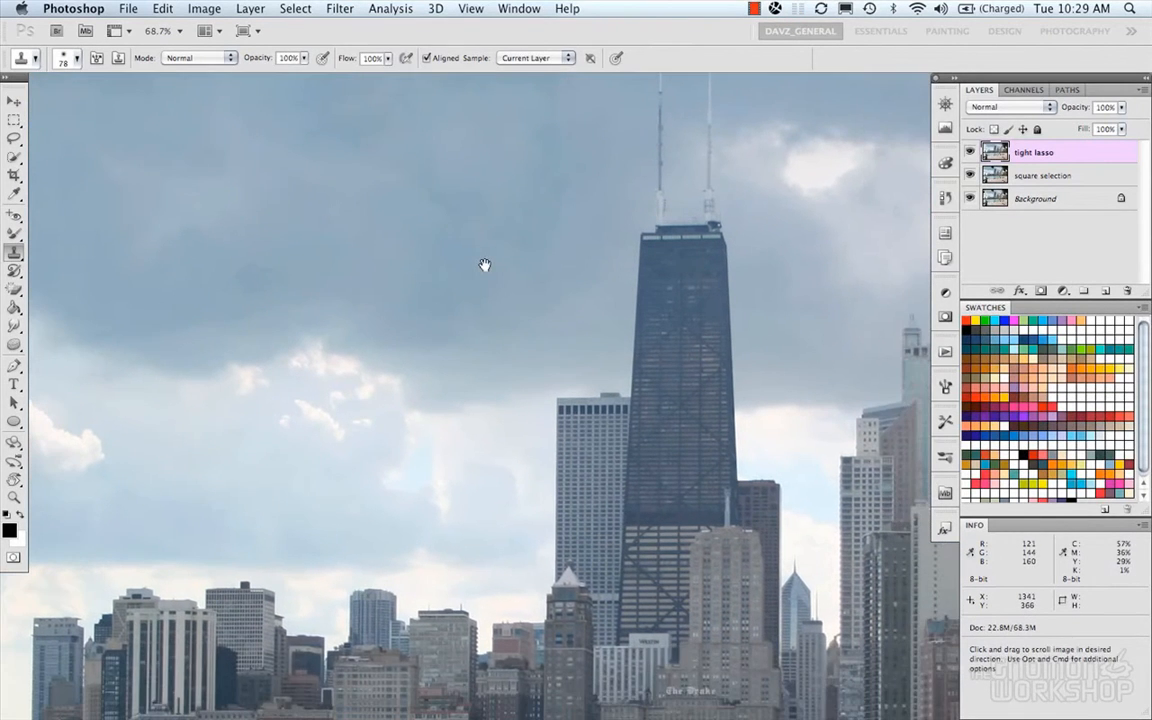
scroll(498, 270, "down", 2)
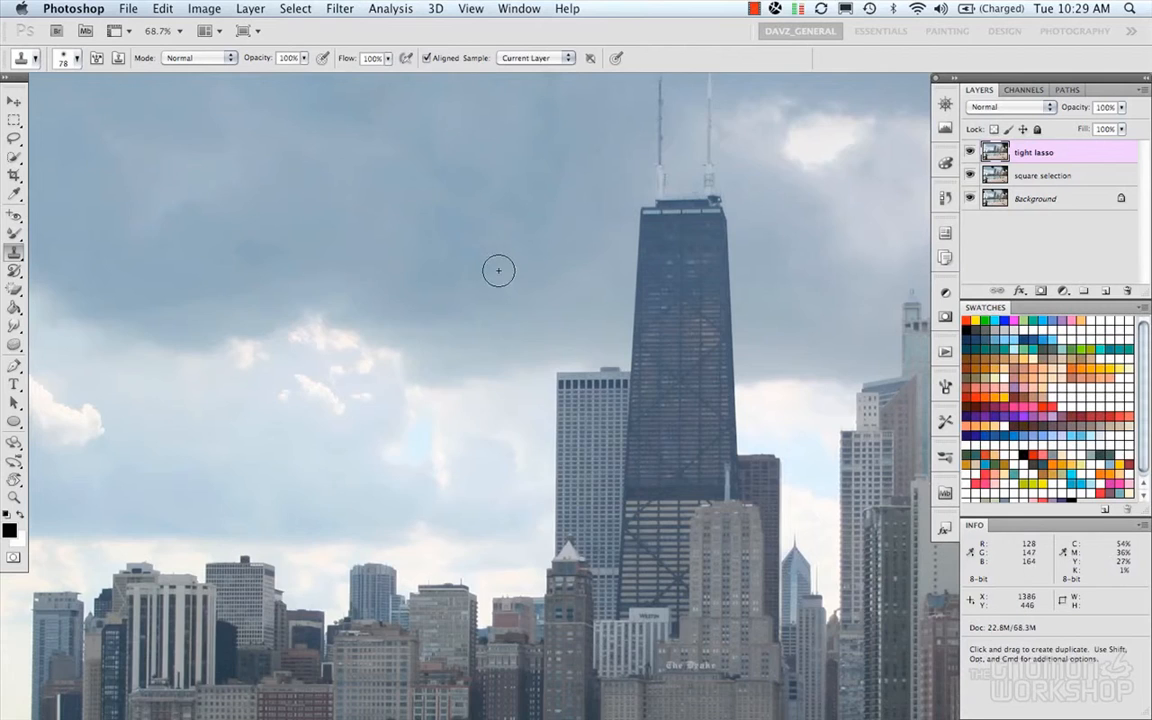
scroll(499, 270, "down", 2)
scroll(617, 290, "down", 1)
scroll(617, 290, "down", 1)
left_click_drag(532, 391, 528, 357)
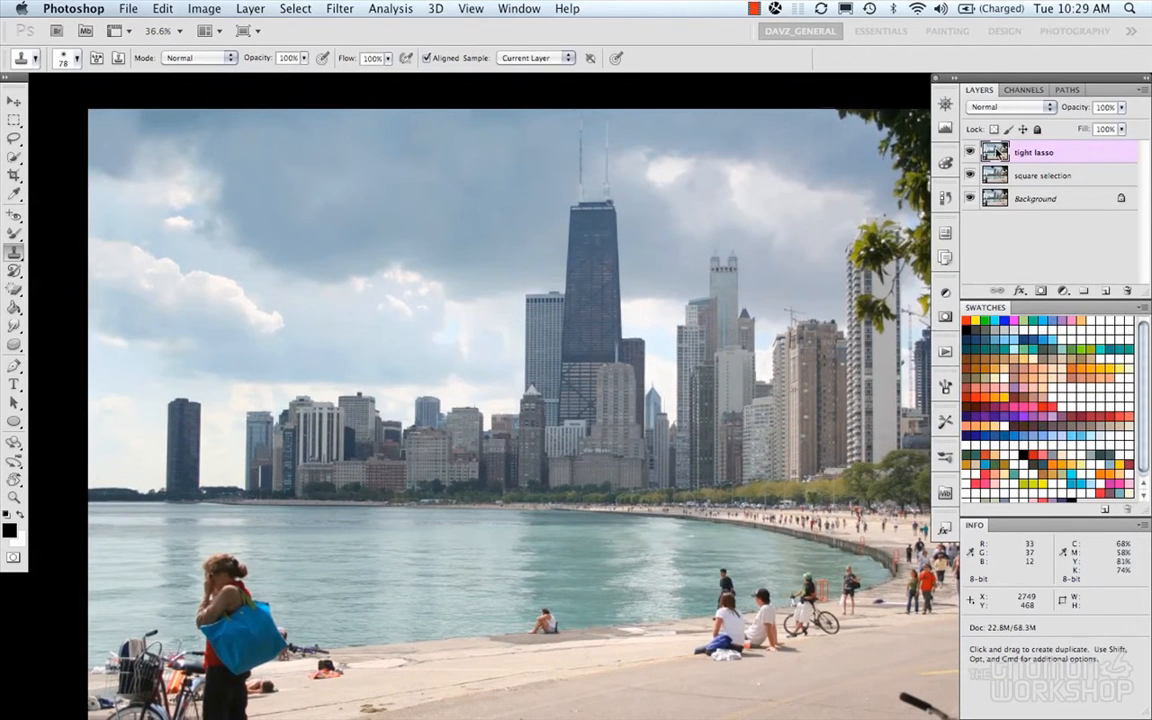
left_click(970, 153)
left_click(970, 153)
left_click(970, 153)
left_click(970, 153)
left_click(970, 153)
left_click(970, 153)
left_click(970, 153)
left_click(970, 153)
left_click(970, 153)
left_click(970, 153)
Outline the lone person sitting at the water's edge with the Lasso, remove them with a Content-Aware fill, and deselect
mouse_move(547, 553)
left_mouse_down()
mouse_move(515, 493)
mouse_move(425, 506)
mouse_move(577, 372)
left_mouse_up()
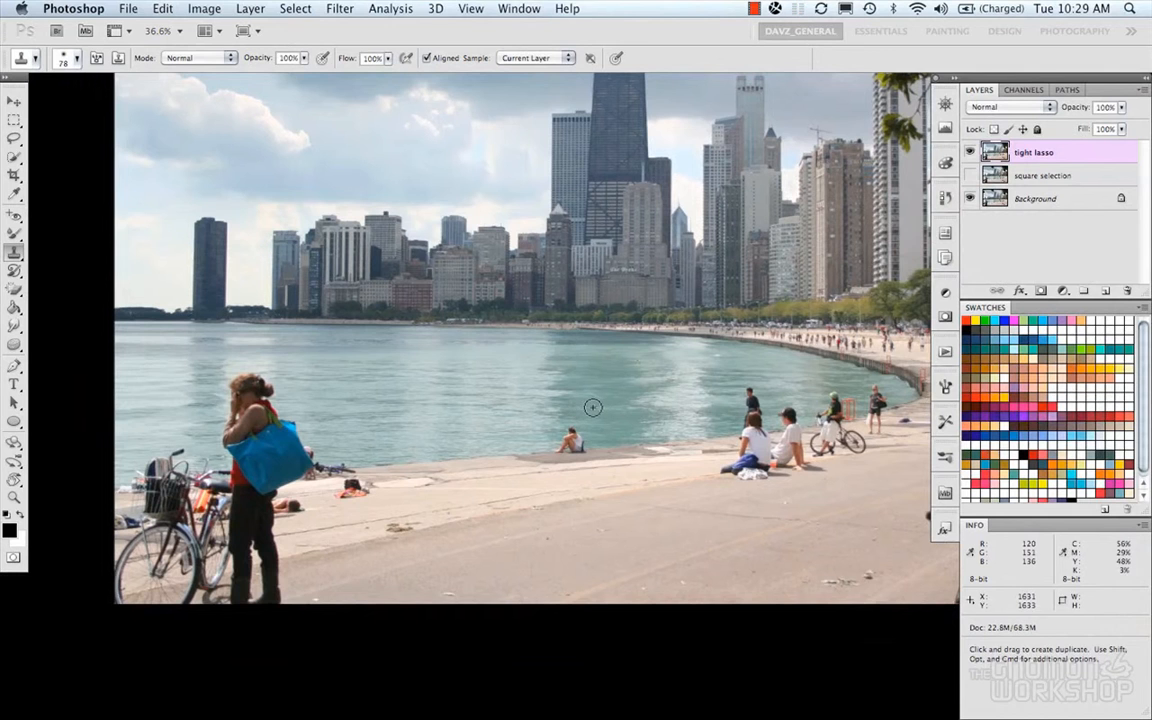
scroll(593, 407, "up", 1)
key("z")
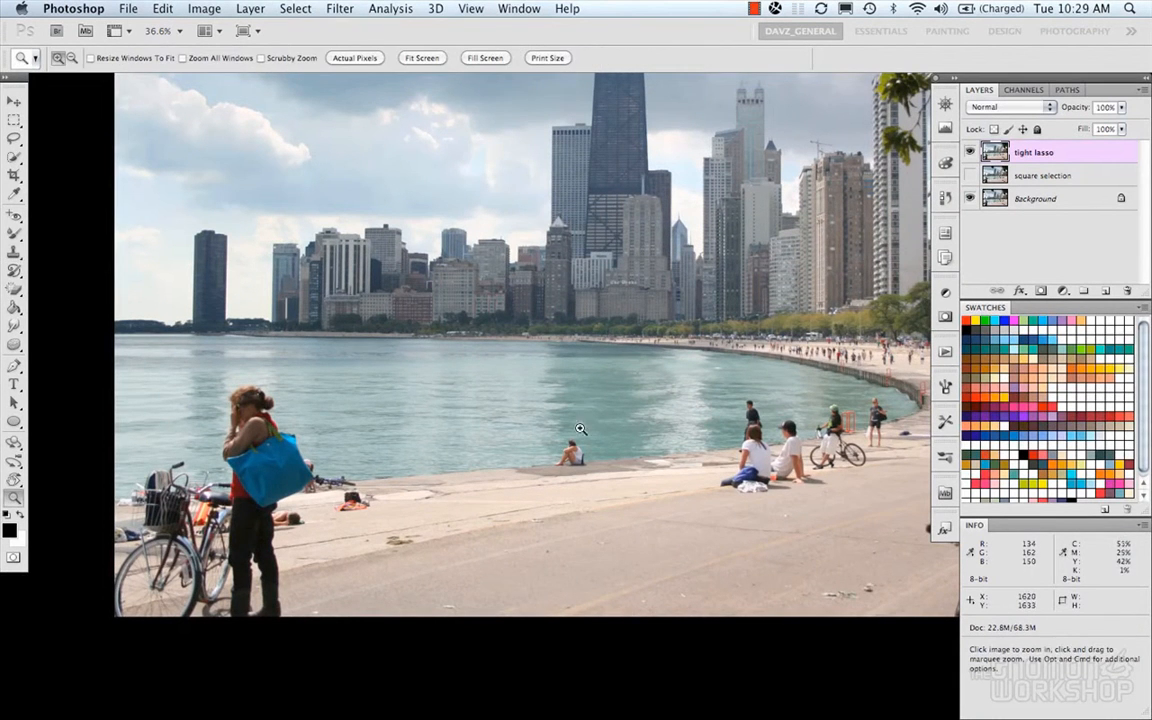
left_click_drag(525, 432, 648, 524)
left_click_drag(554, 409, 622, 493)
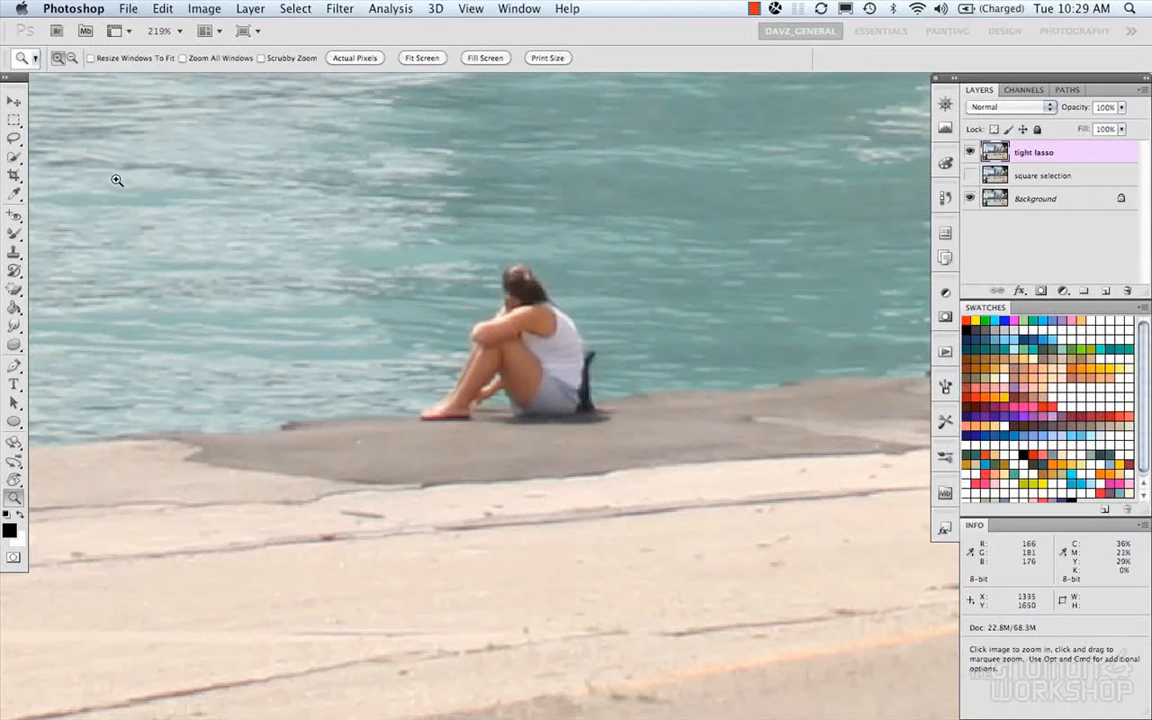
left_click(14, 138)
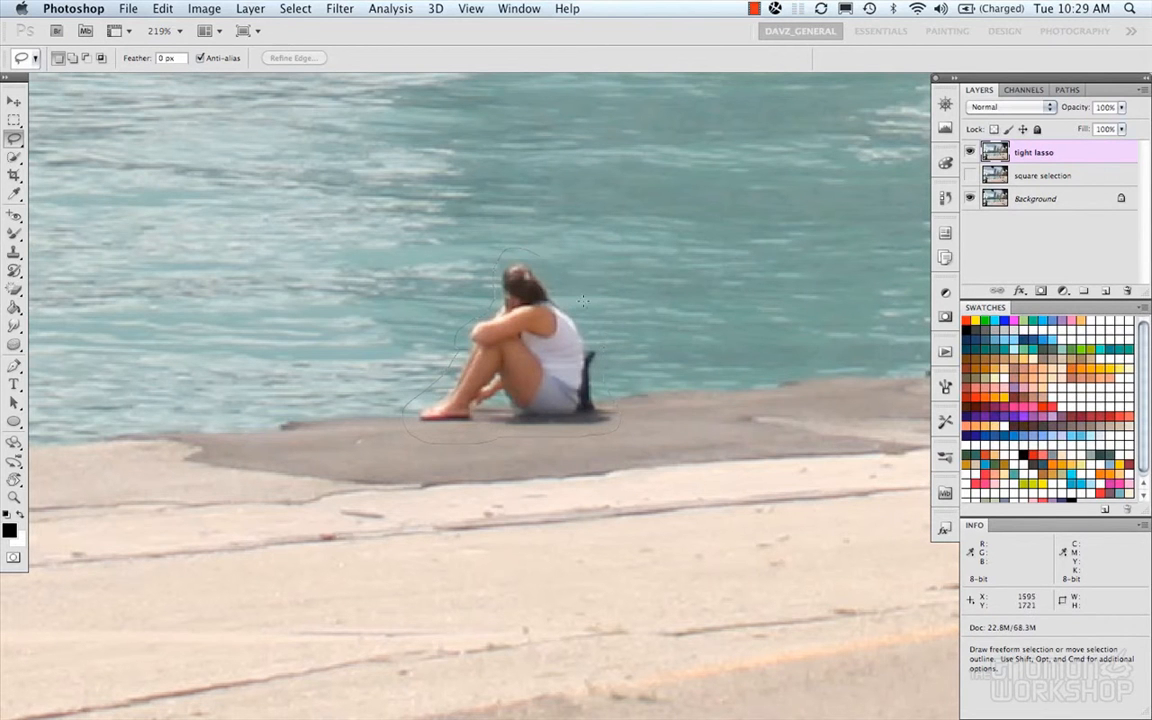
left_click_drag(547, 259, 547, 259)
right_click(563, 365)
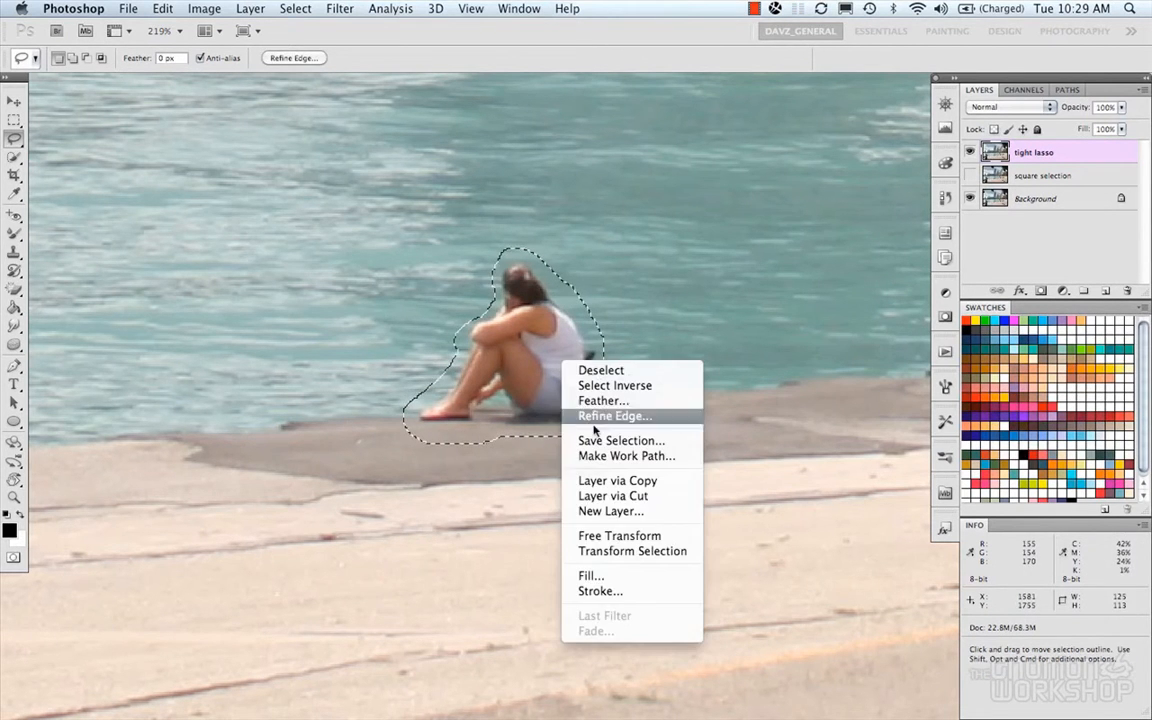
left_click(591, 576)
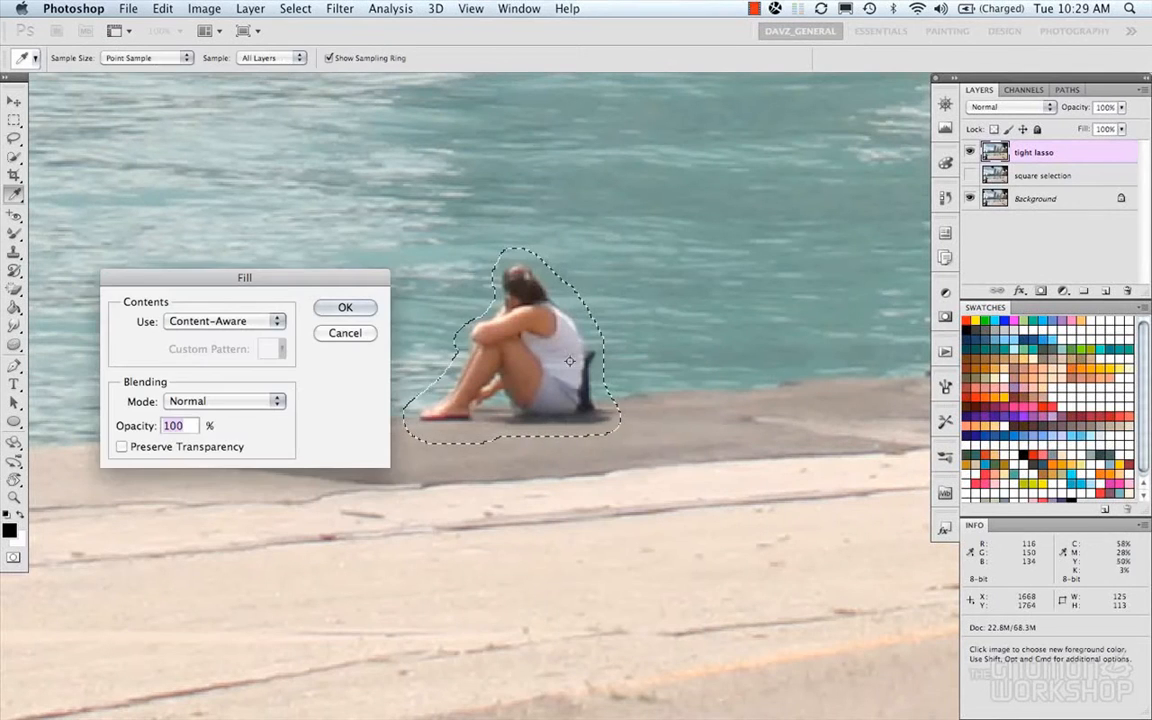
left_click(342, 308)
key("super+d")
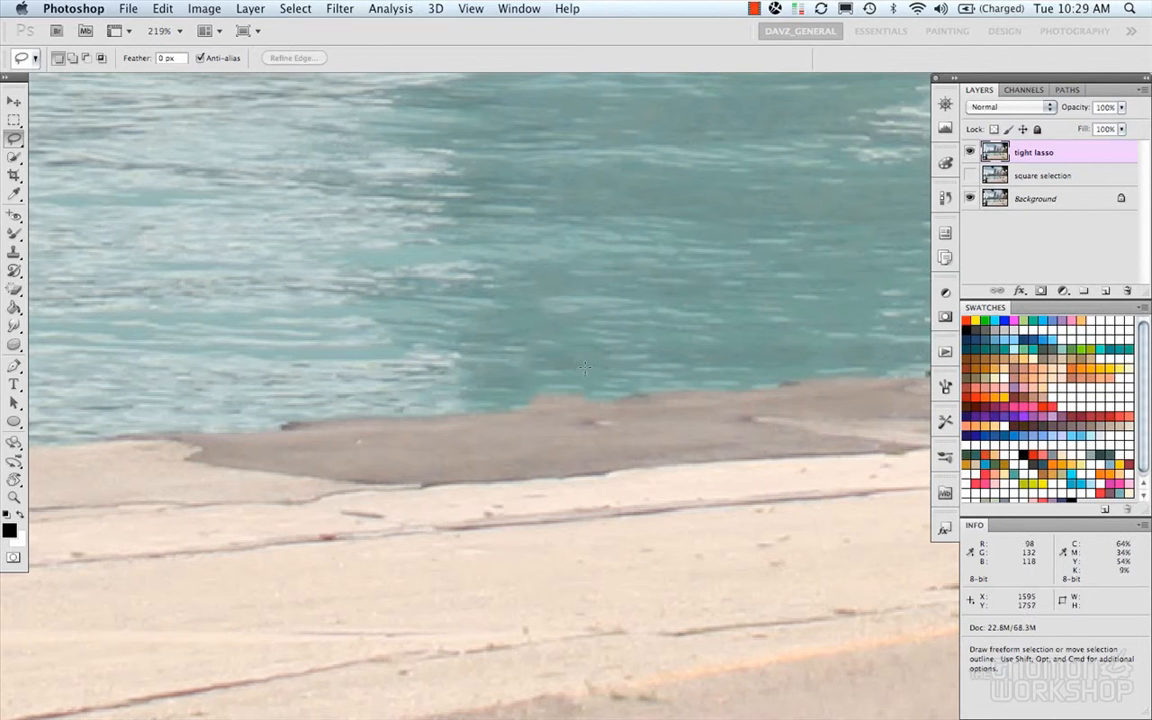
Lasso the brown debris on the pavement edge near the colourful towel, remove it with a Content-Aware fill, and deselect
scroll(585, 367, "down", 2)
scroll(585, 367, "down", 3)
scroll(589, 373, "down", 3)
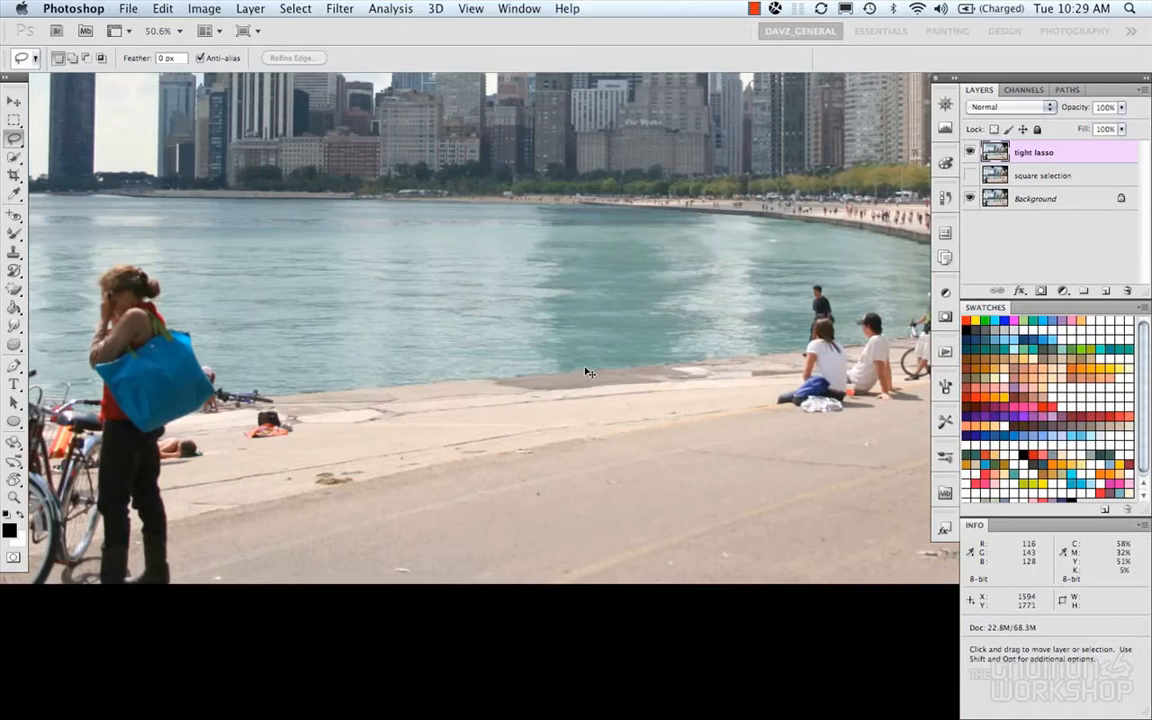
scroll(619, 383, "down", 2)
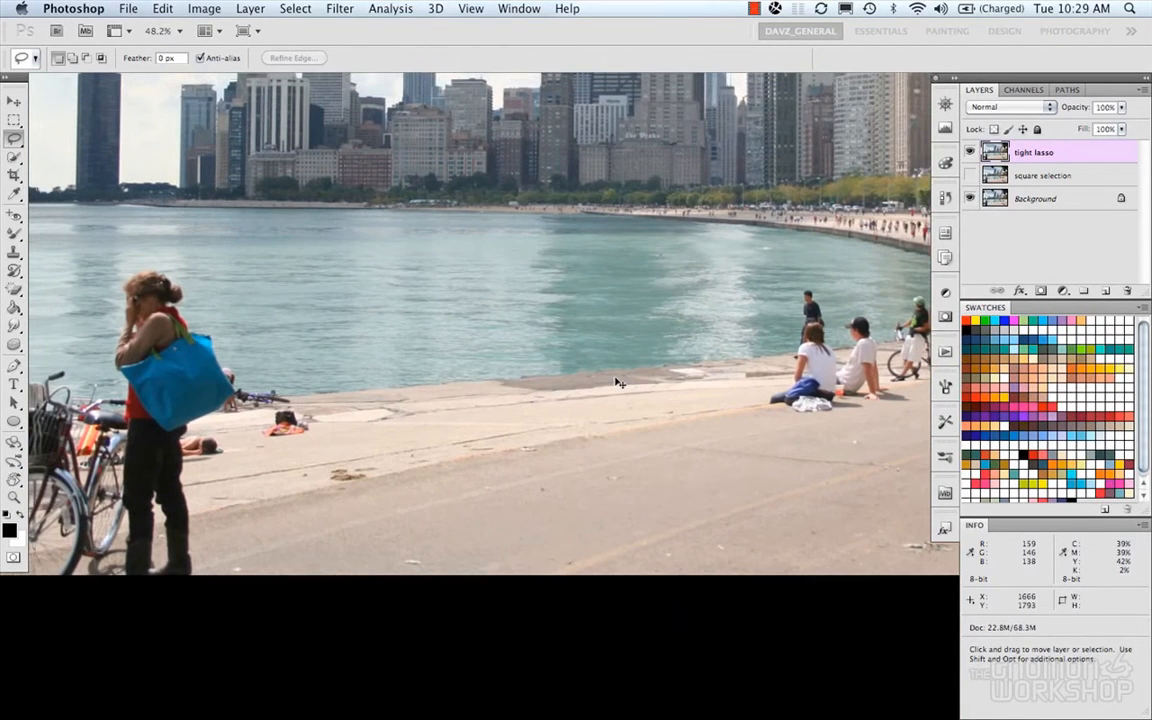
scroll(619, 383, "up", 2)
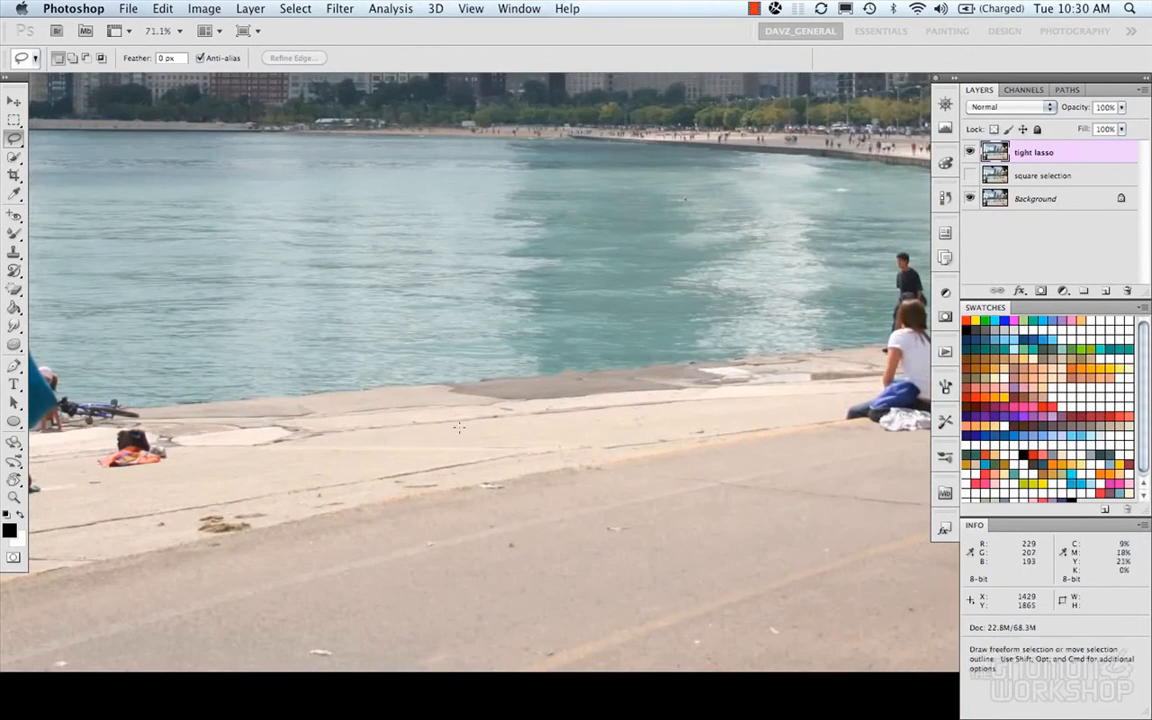
scroll(548, 393, "up", 2)
scroll(548, 393, "up", 3)
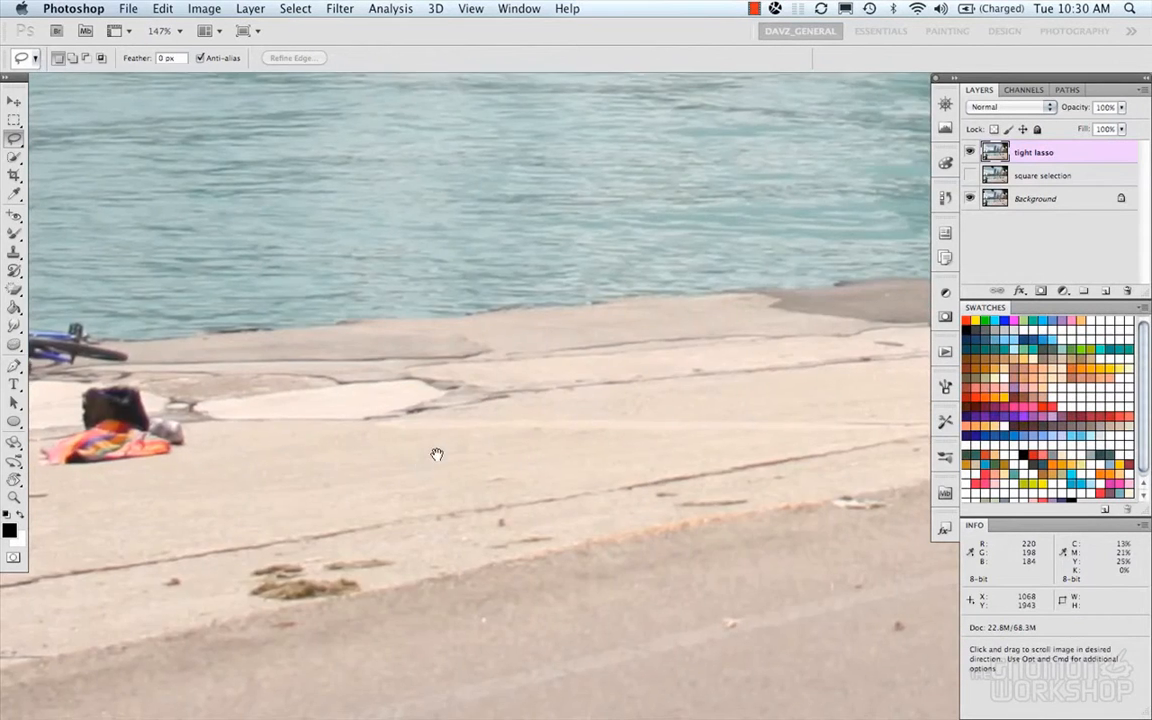
scroll(417, 465, "up", 3)
left_click_drag(497, 473, 572, 444)
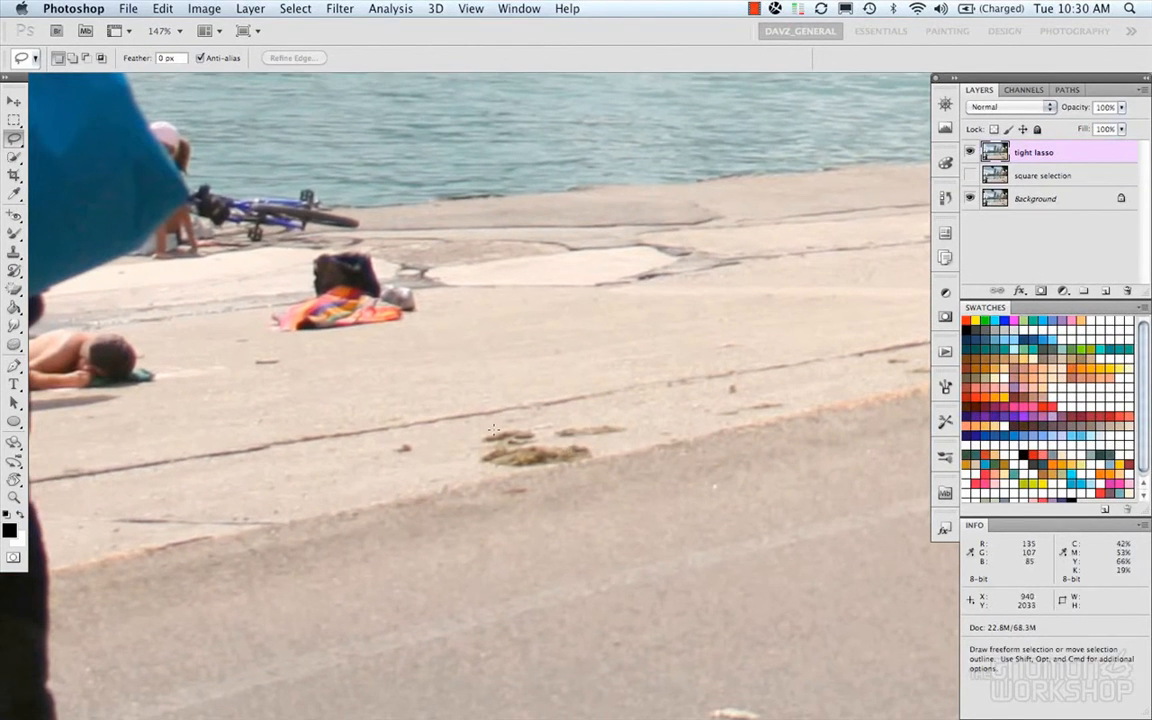
left_click_drag(472, 430, 528, 421)
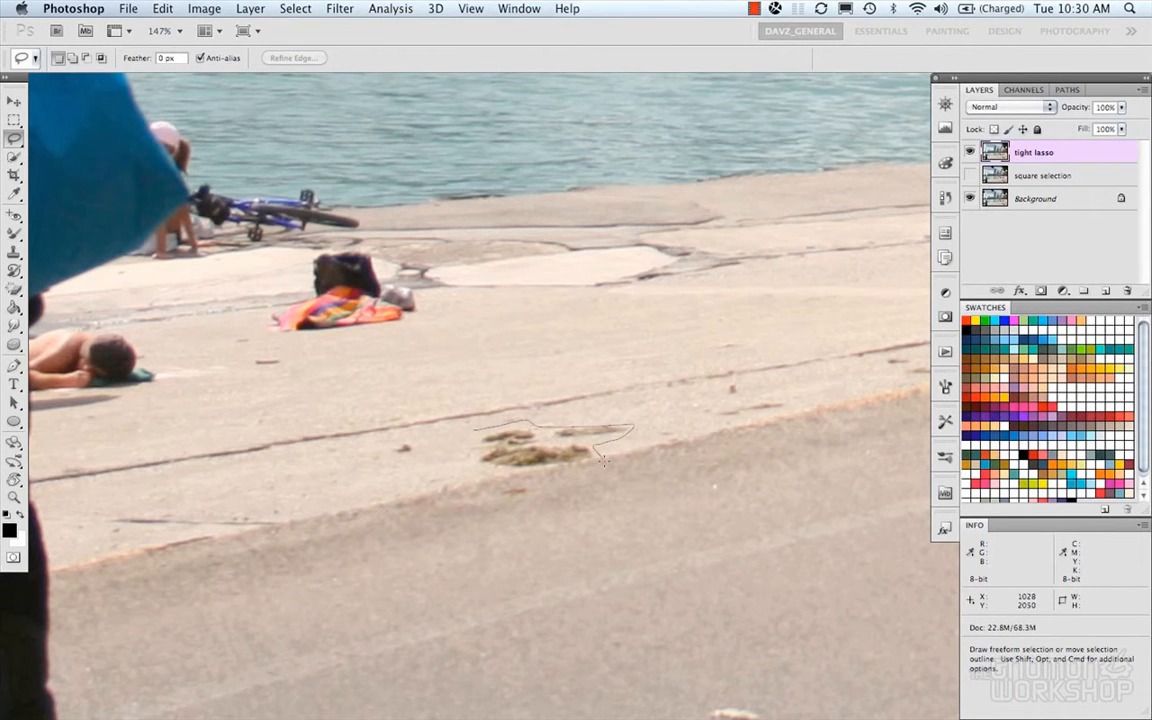
left_click_drag(478, 453, 476, 452)
right_click(534, 430)
left_click(565, 645)
left_click(365, 312)
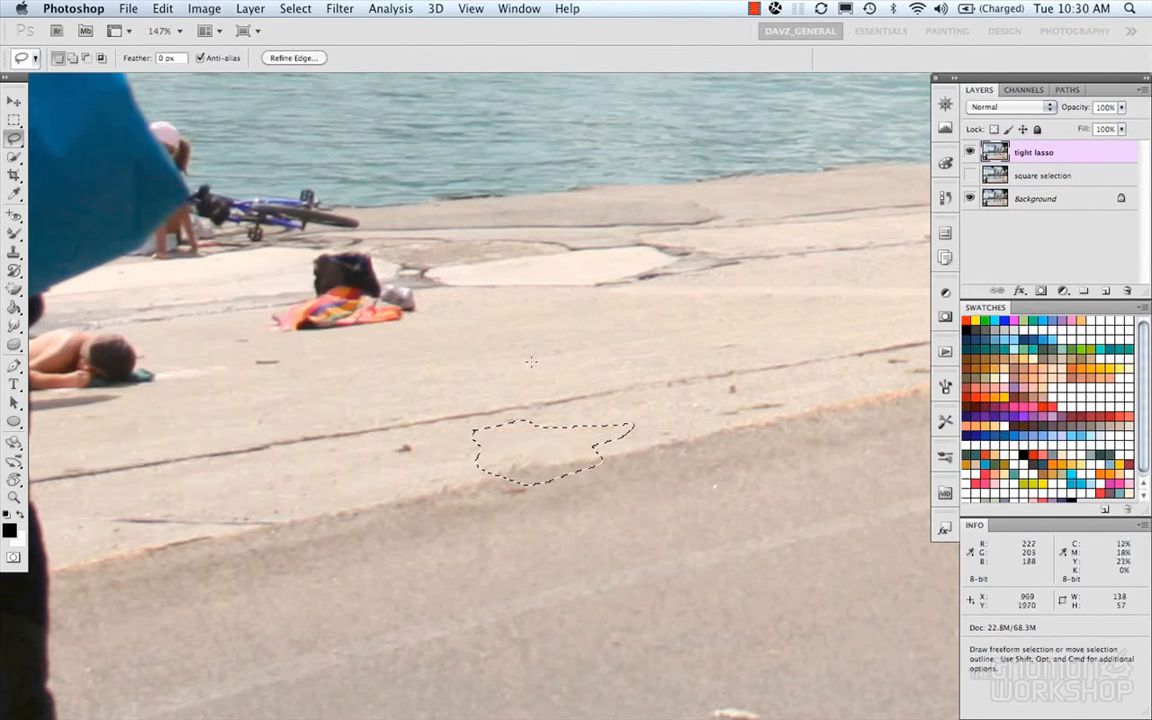
key("super+d")
Outline the bicycle handlebars at the photo's lower edge with the Lasso, leaving a narrow margin of pavement around them
scroll(728, 392, "down", 2)
left_click_drag(562, 358, 549, 388)
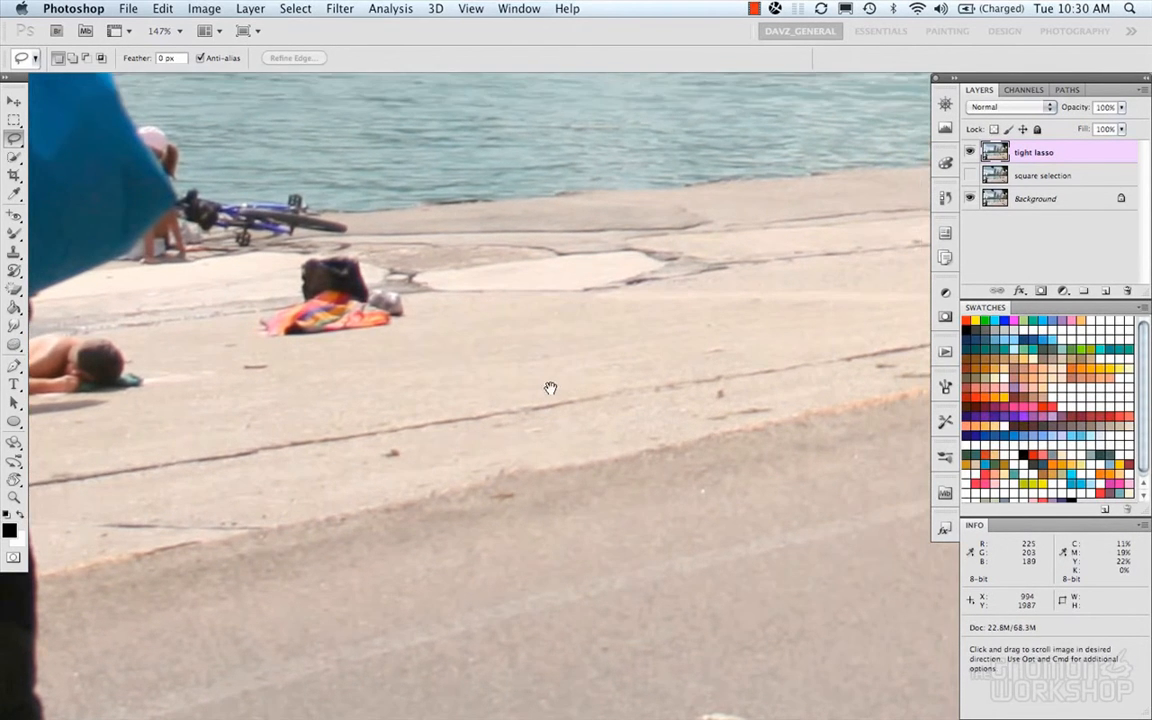
scroll(566, 387, "down", 5)
scroll(566, 387, "down", 3)
mouse_move(680, 386)
left_mouse_down()
mouse_move(427, 396)
mouse_move(373, 373)
left_mouse_up()
scroll(538, 381, "up", 3)
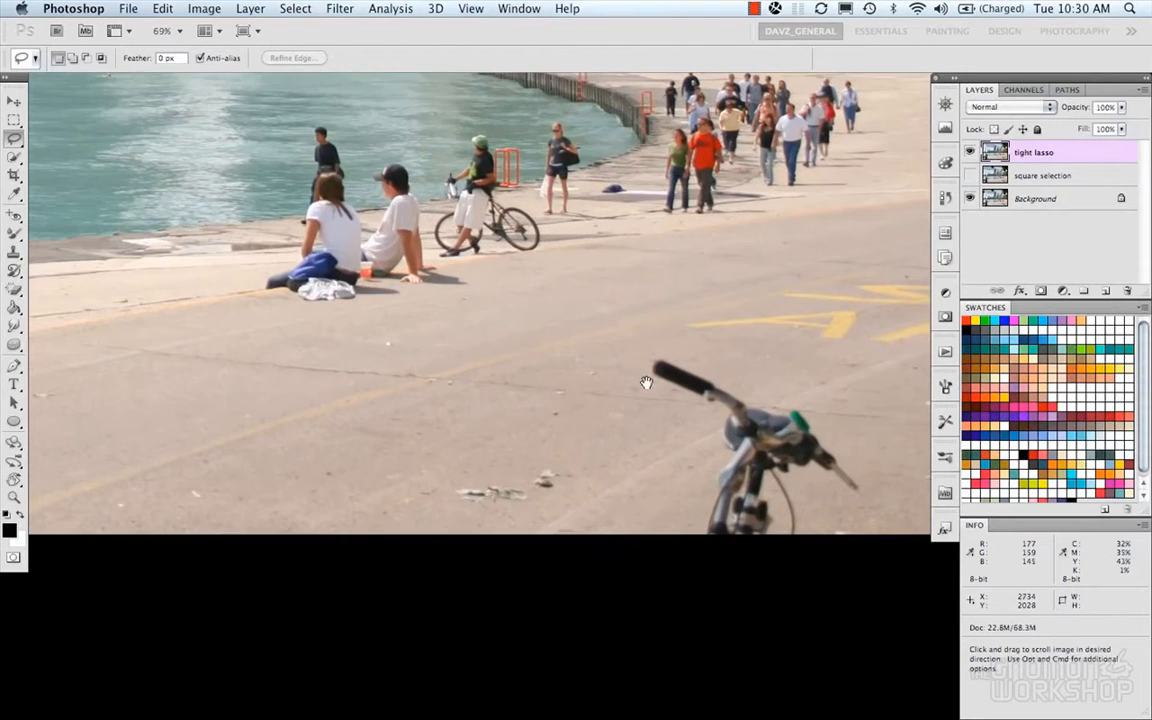
scroll(643, 383, "up", 3)
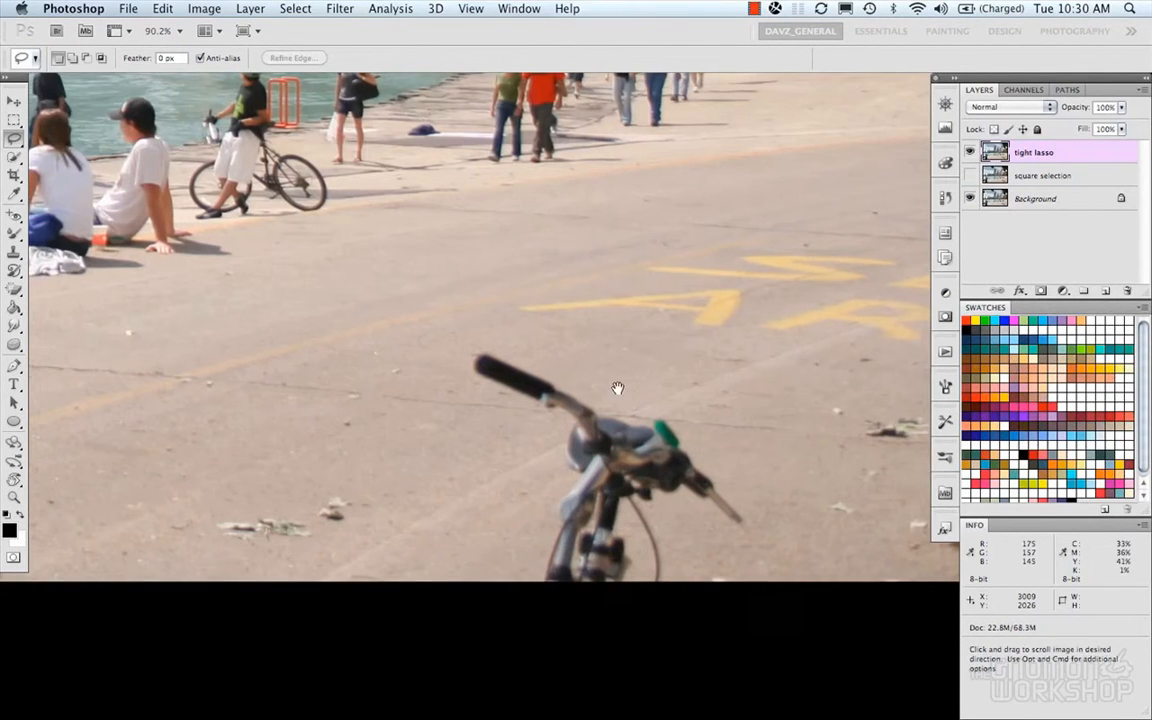
left_click_drag(650, 383, 604, 391)
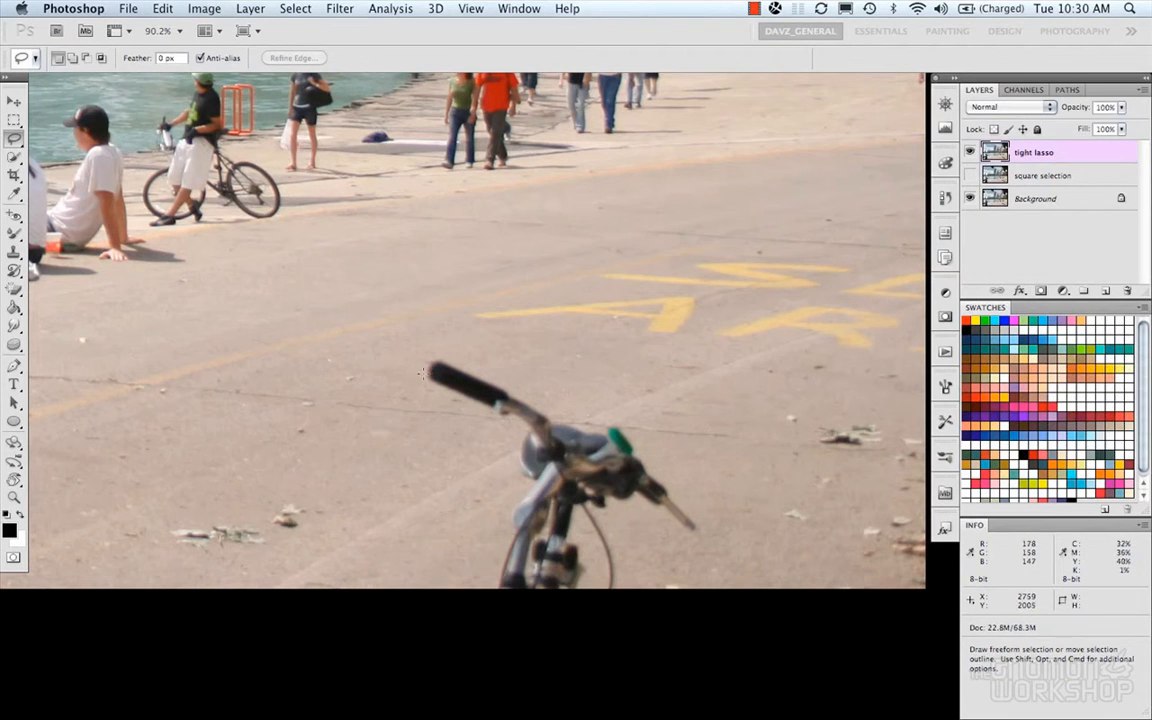
left_click_drag(442, 358, 486, 377)
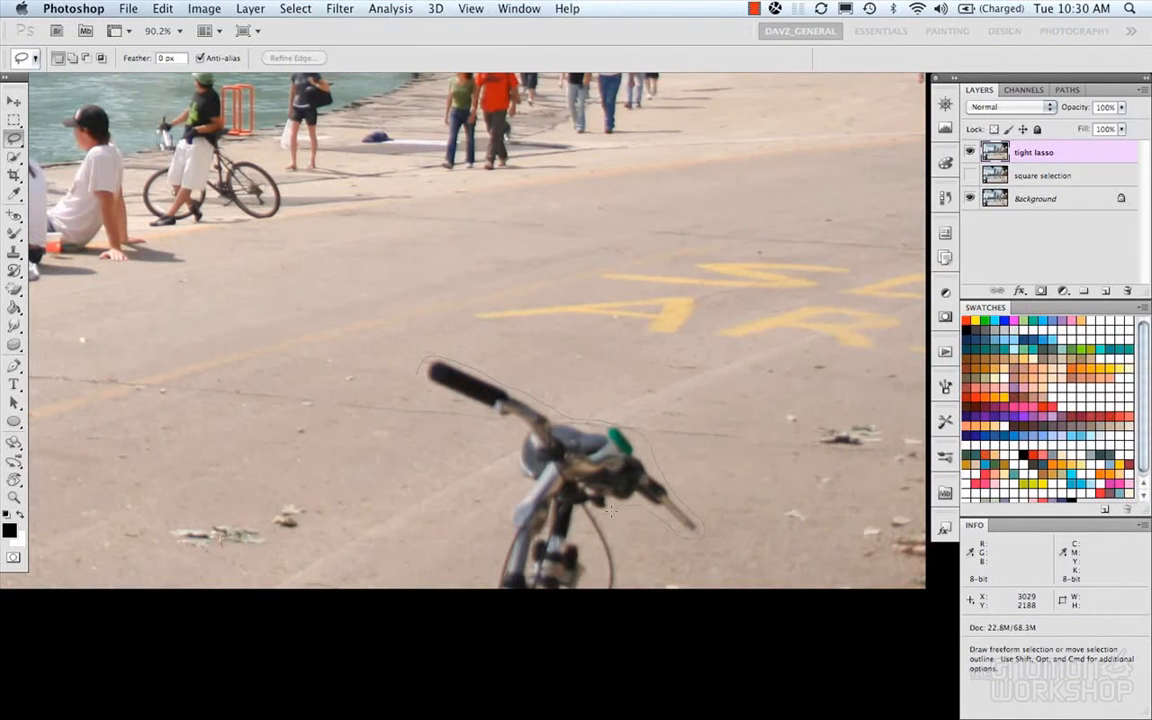
mouse_move(619, 583)
left_mouse_down()
mouse_move(612, 598)
mouse_move(496, 597)
mouse_move(496, 560)
left_mouse_up()
Add the missed strip along the photo's bottom edge to the handlebar selection with the Lasso
right_click(630, 572)
left_click(545, 572)
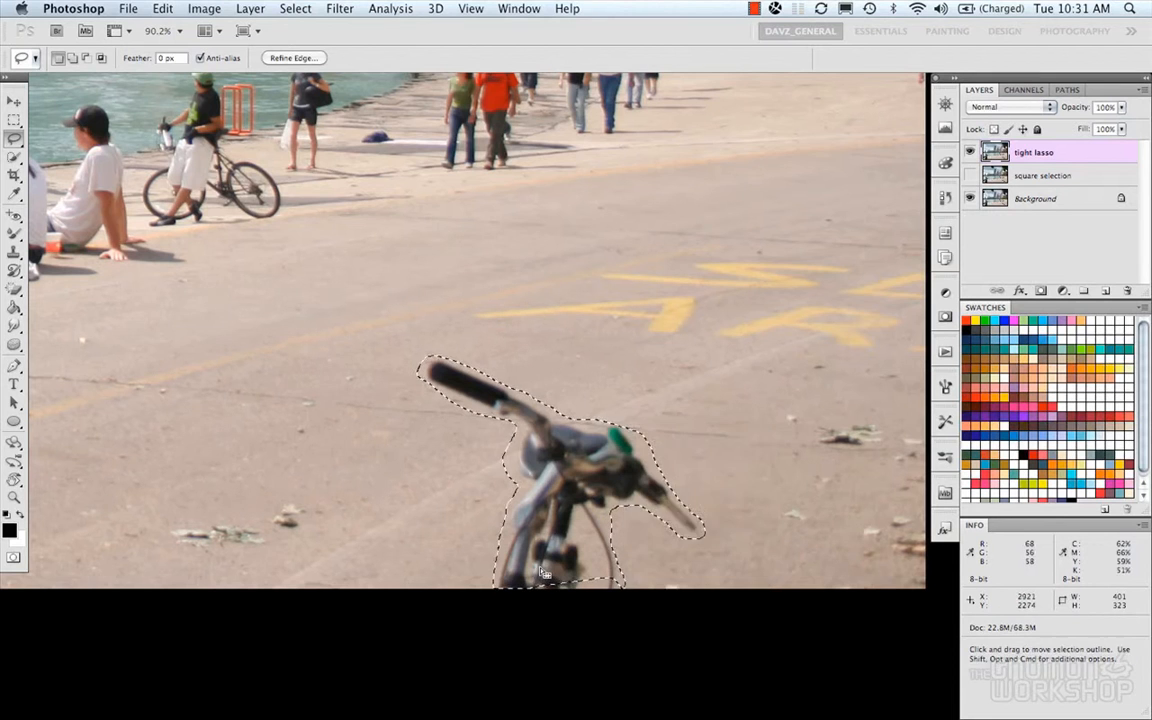
key("shift")
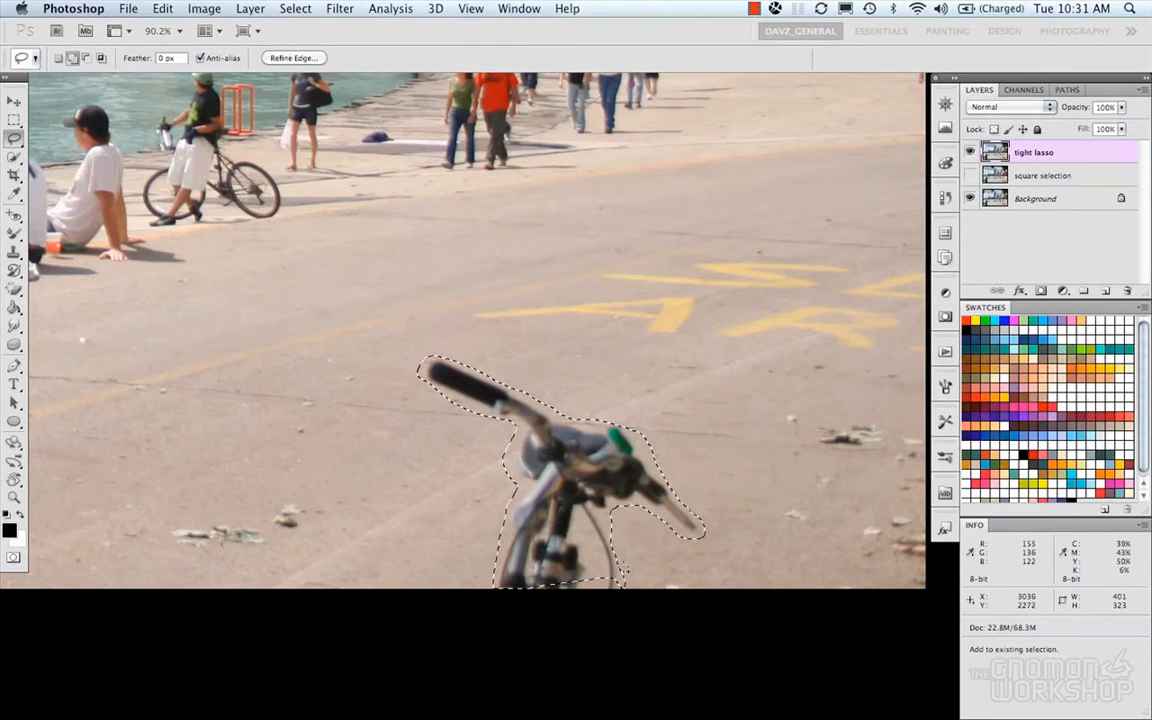
mouse_move(618, 573)
left_mouse_down()
mouse_move(627, 604)
mouse_move(513, 590)
mouse_move(619, 574)
left_mouse_up()
Remove the selected handlebars with a Content-Aware fill in Normal mode at 100% opacity, and deselect
right_click(573, 468)
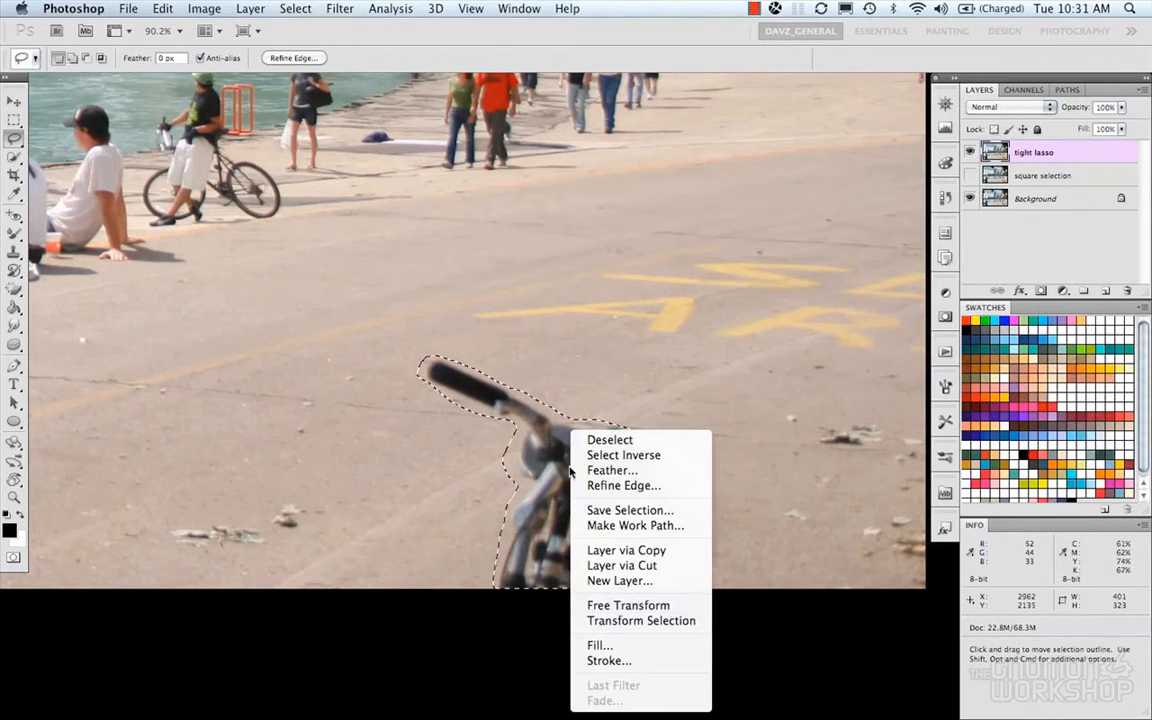
left_click(600, 645)
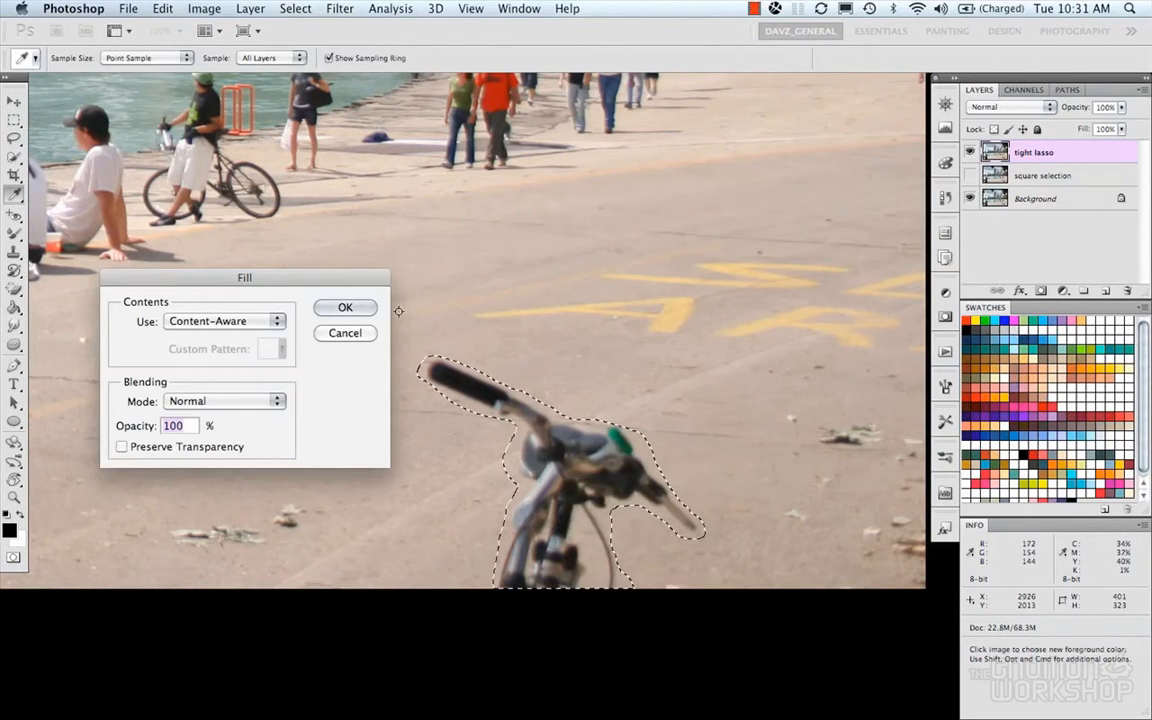
left_click(344, 306)
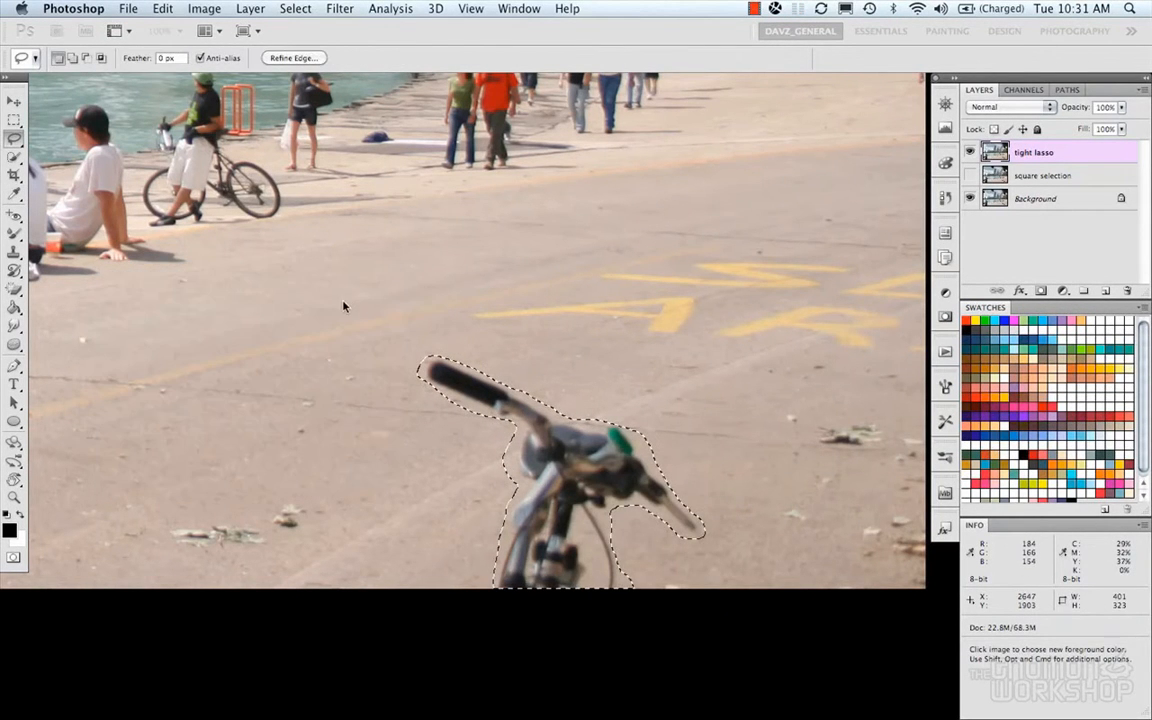
left_click(433, 330)
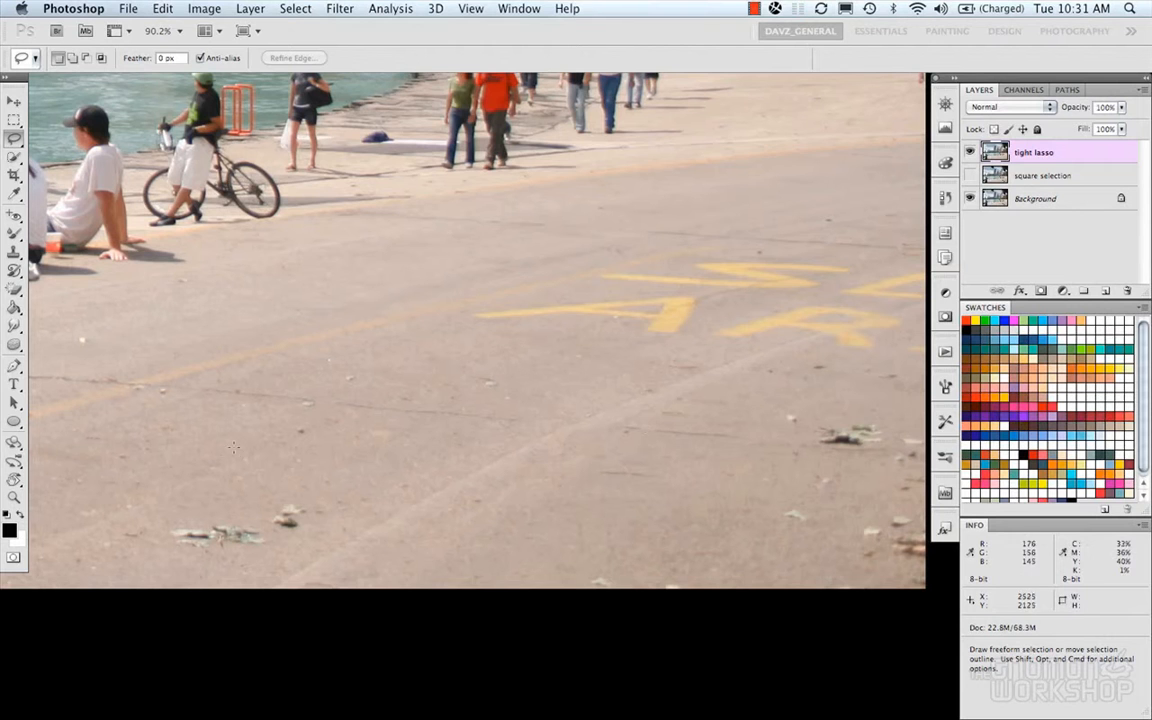
Clone clean pavement over the stray crack line in the filled handlebar area with the Clone Stamp
left_click(14, 402)
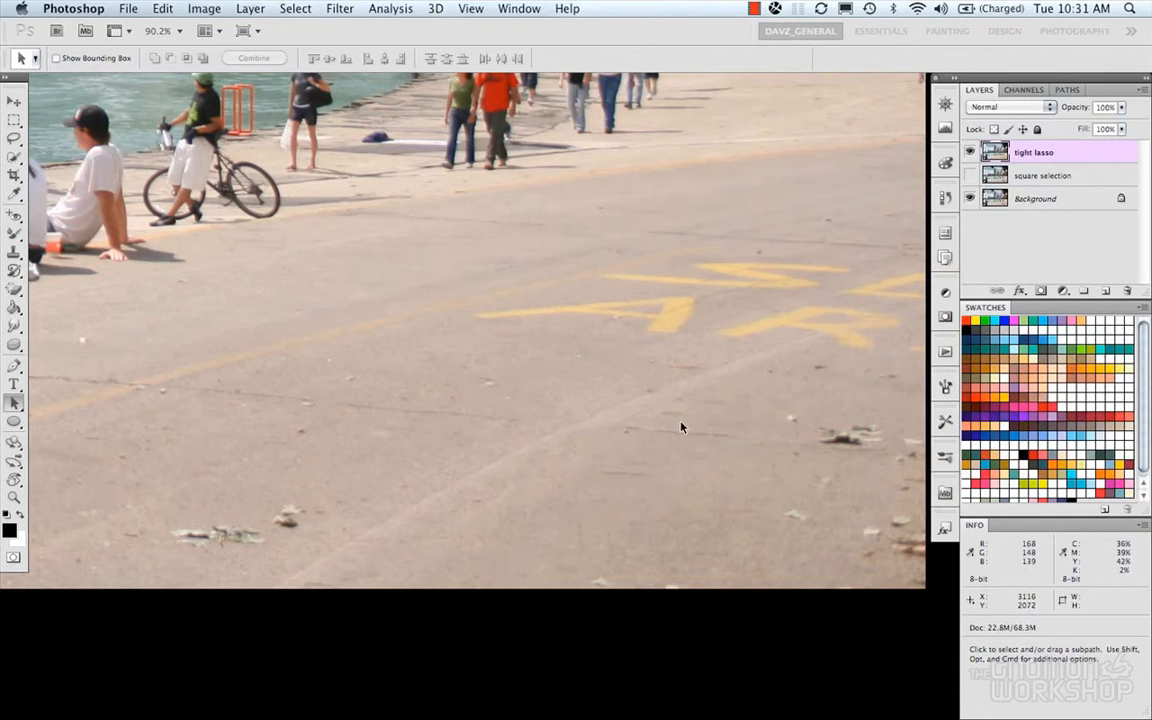
key("s")
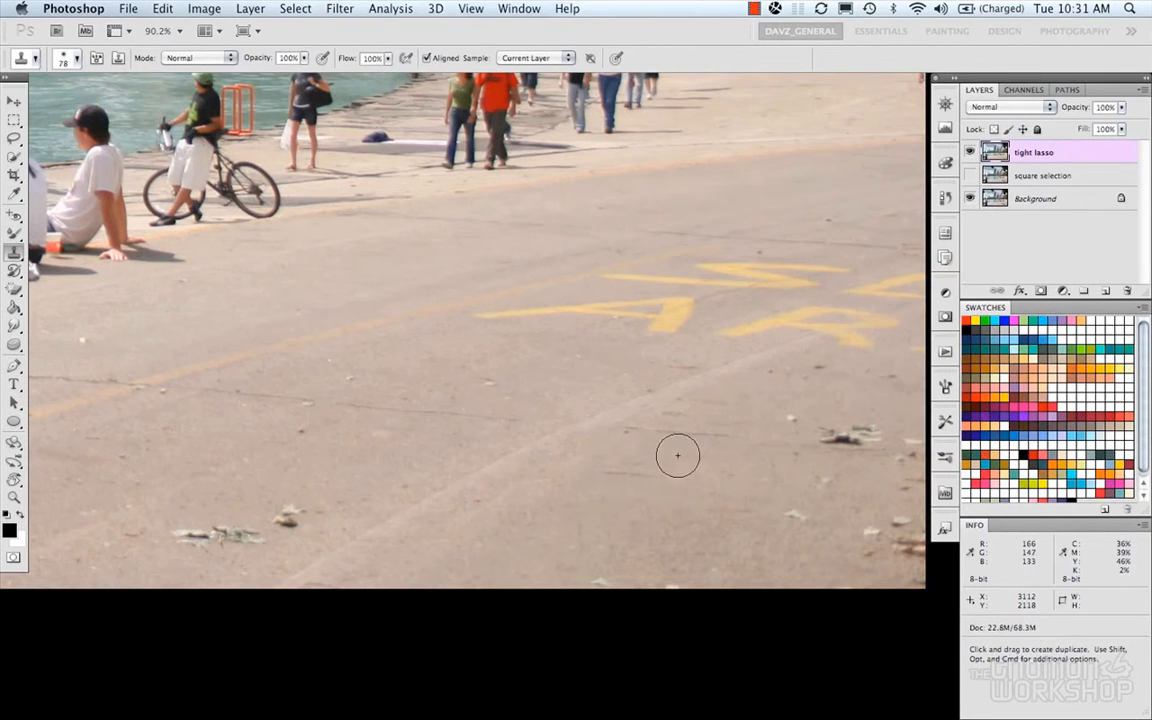
left_click(667, 529, "alt")
left_click_drag(664, 489, 613, 479)
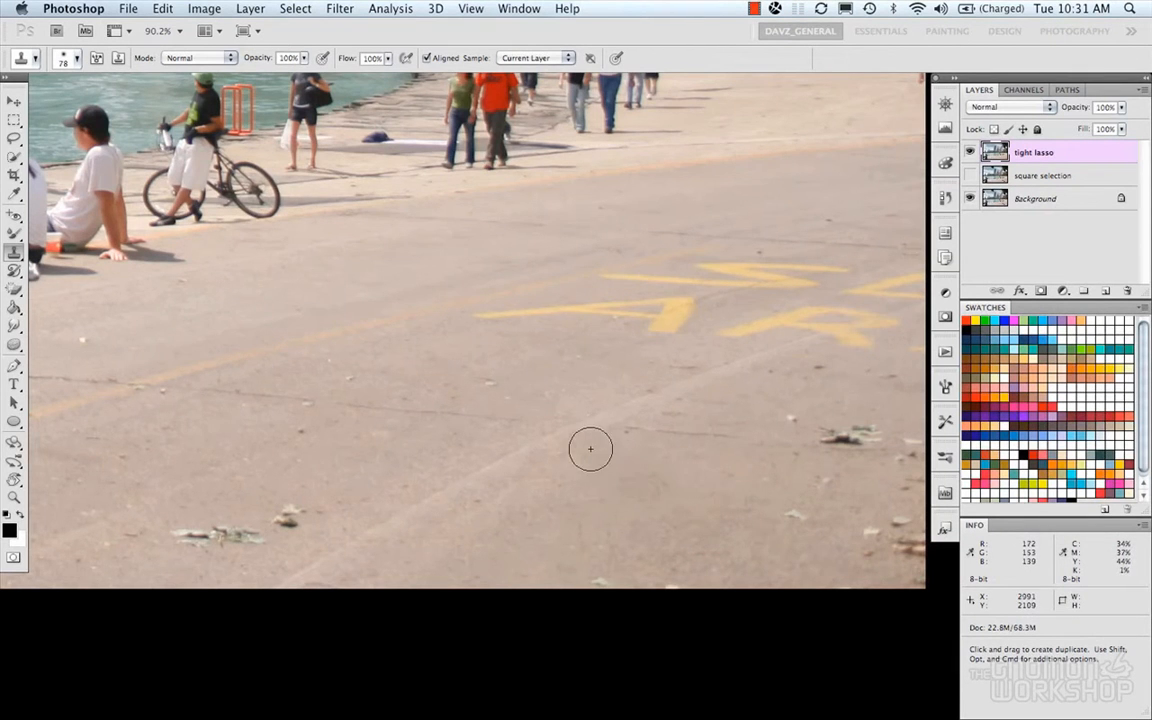
Compare the whole photo with and without the tight lasso layer, leaving that layer visible and the square selection layer hidden
scroll(588, 447, "down", 3)
scroll(588, 447, "down", 4)
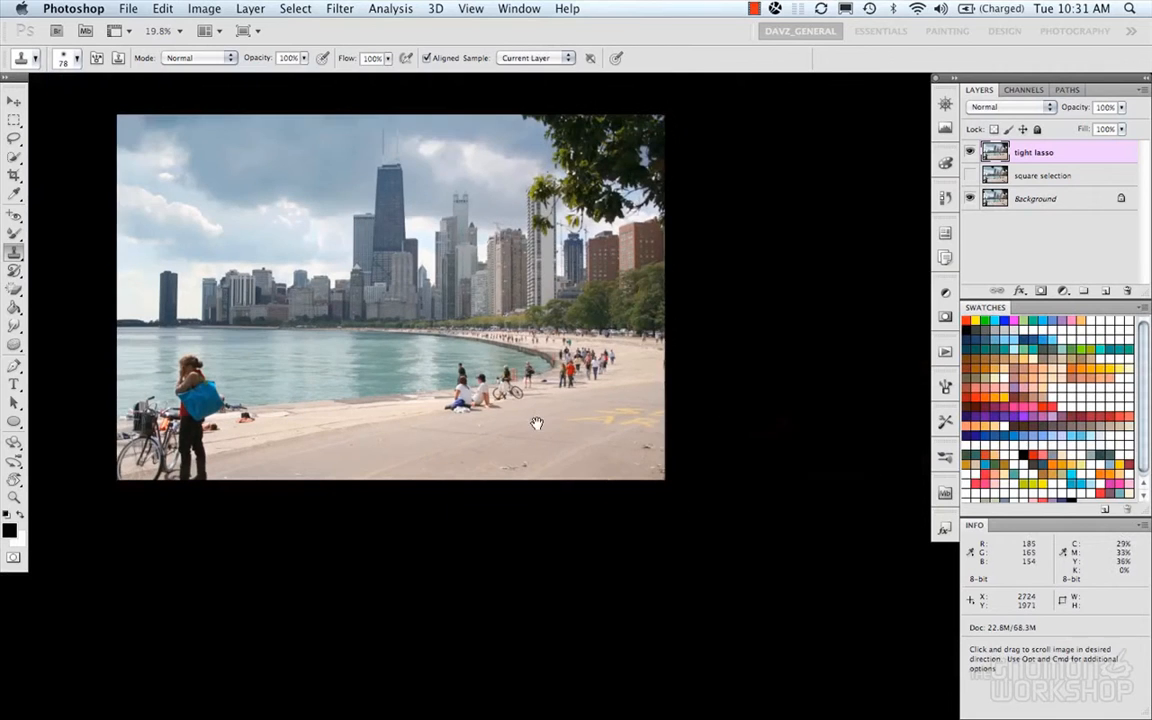
scroll(555, 430, "up", 4)
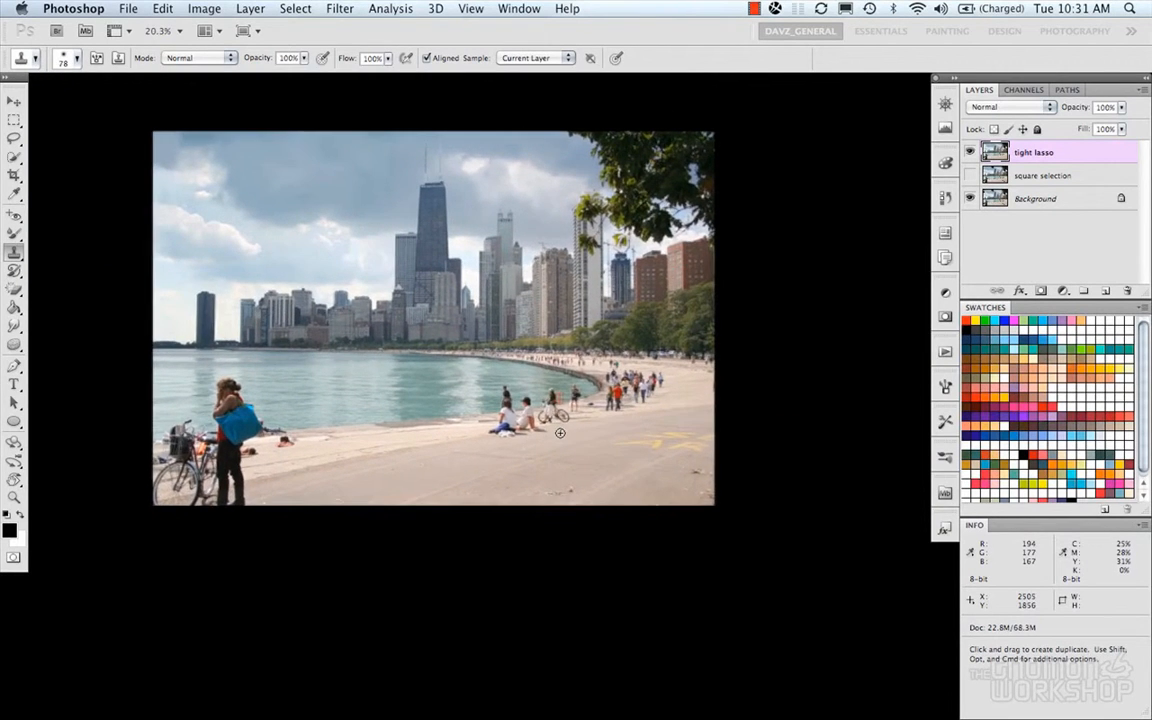
scroll(560, 433, "down", 3)
left_click_drag(560, 411, 669, 530)
scroll(669, 530, "down", 1)
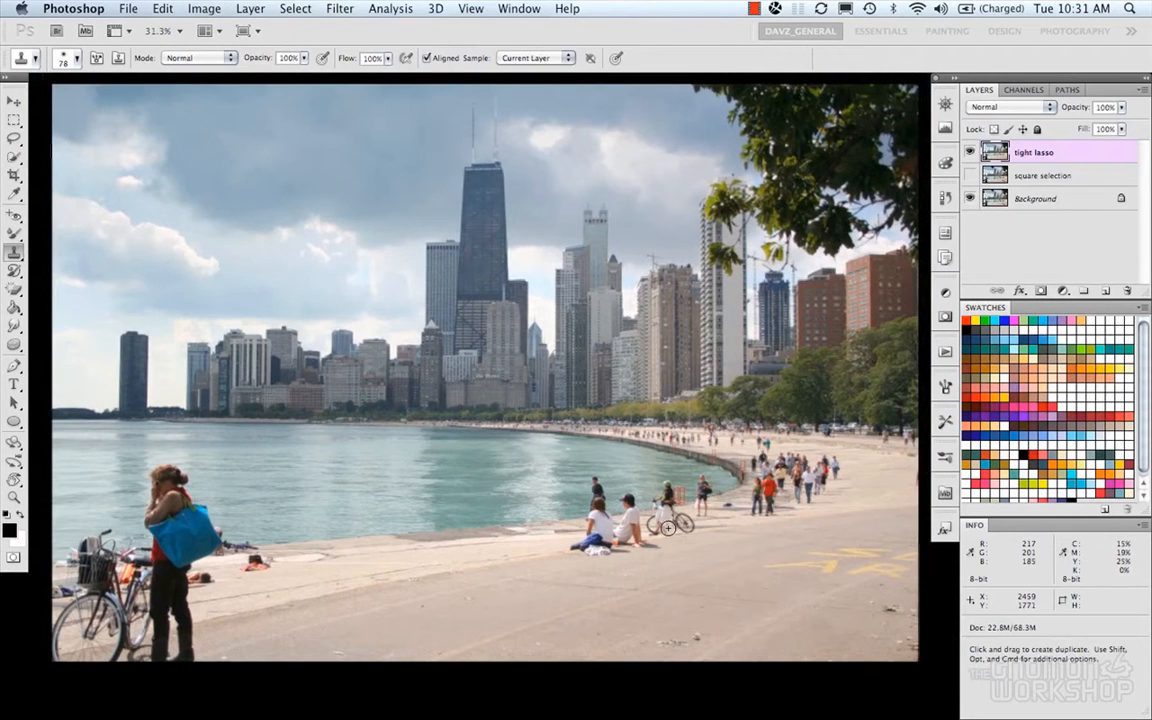
scroll(652, 469, "down", 1)
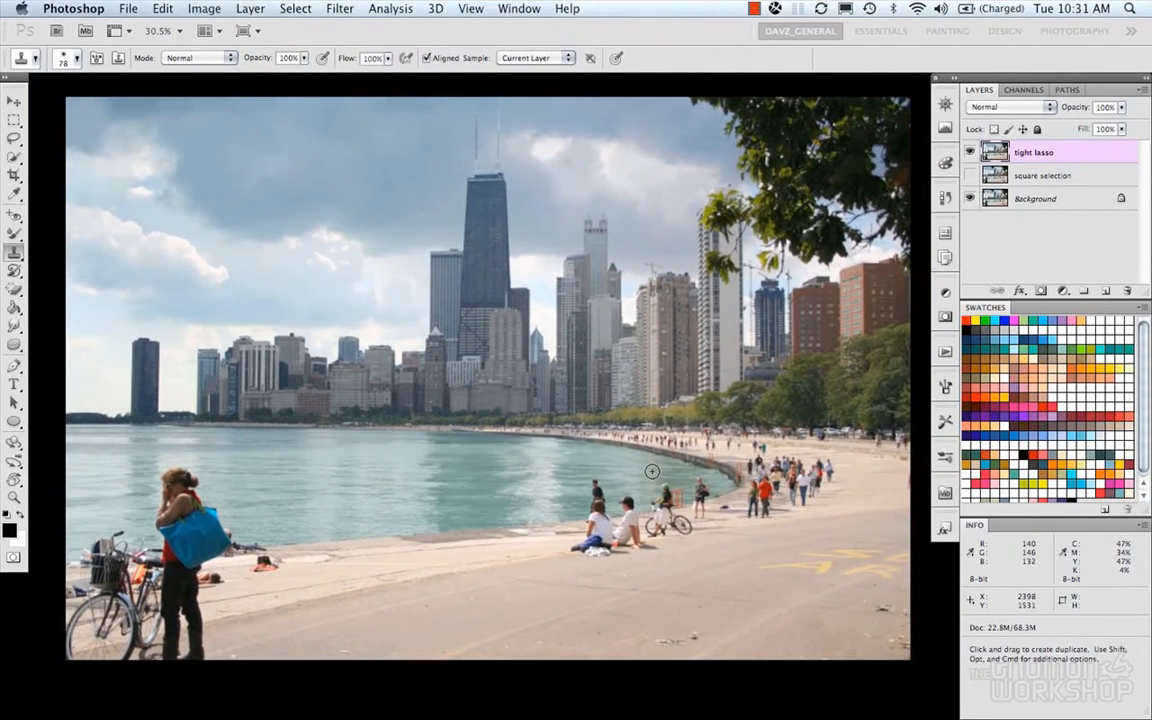
left_click(970, 175)
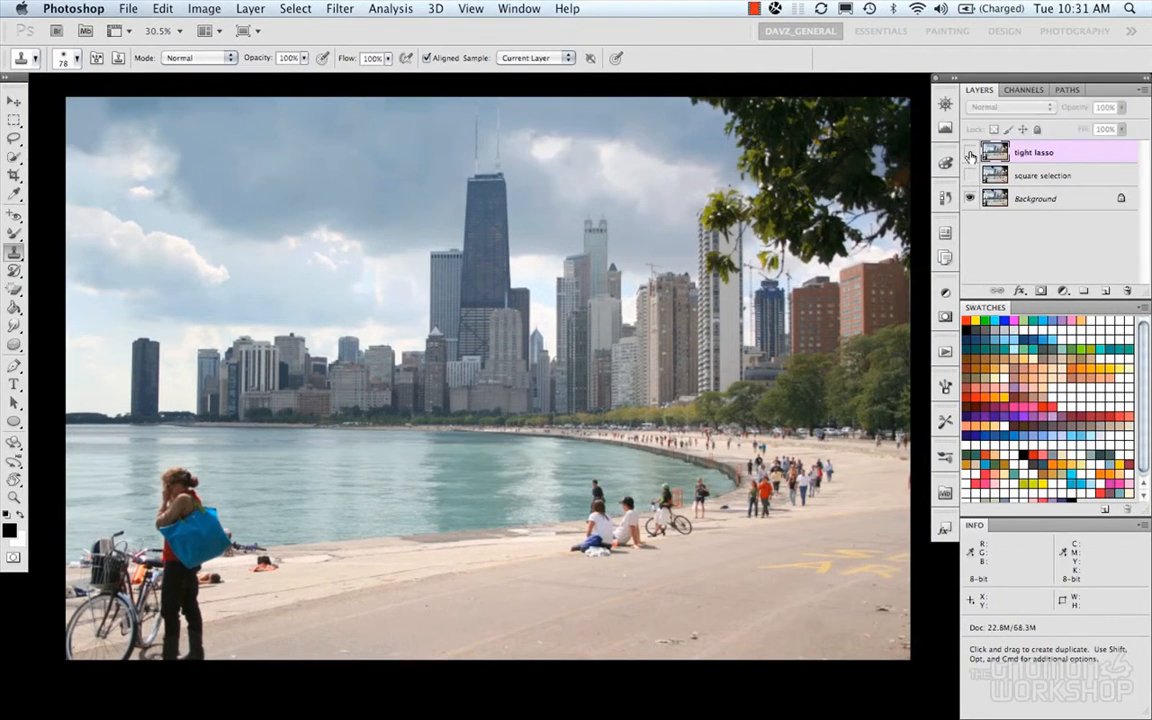
left_click(970, 153)
left_click(970, 153)
left_click(970, 153)
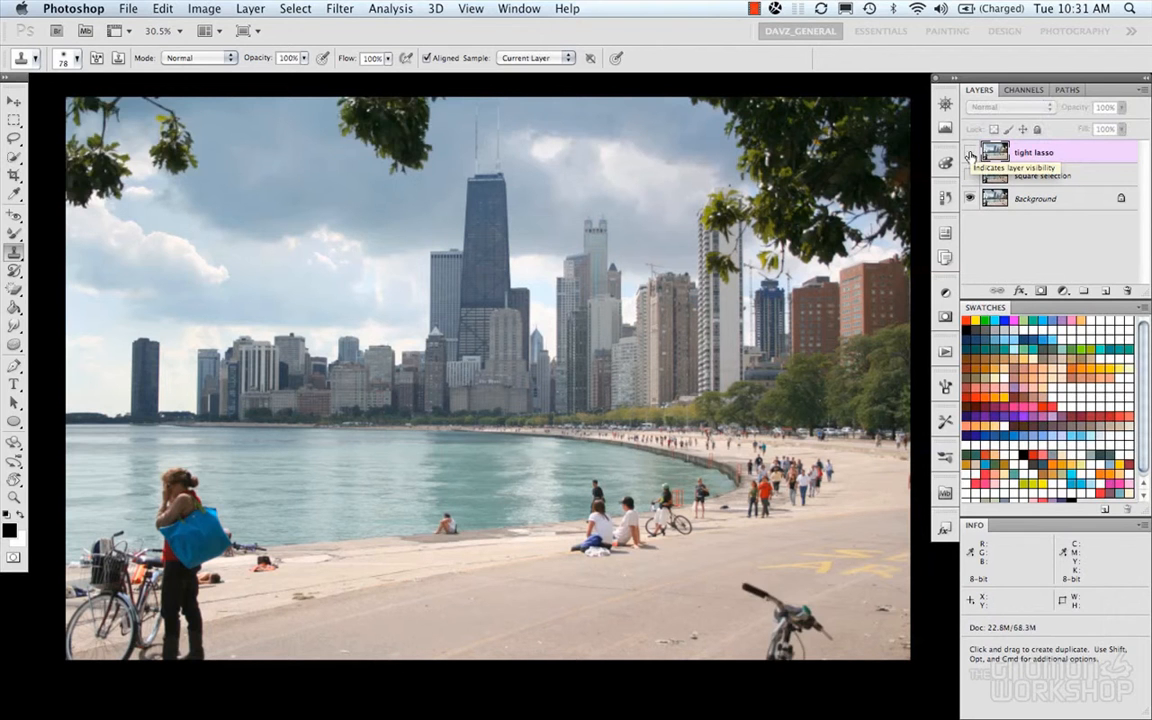
left_click(970, 153)
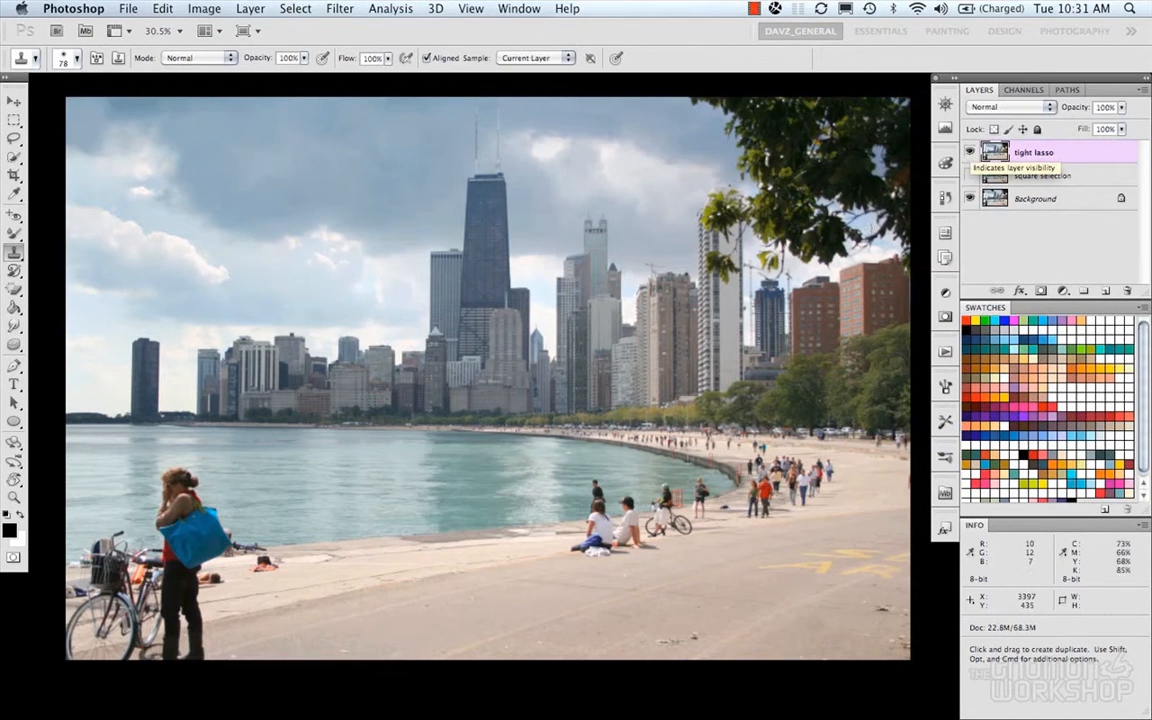
key("space")
left_click_drag(747, 314, 738, 316)
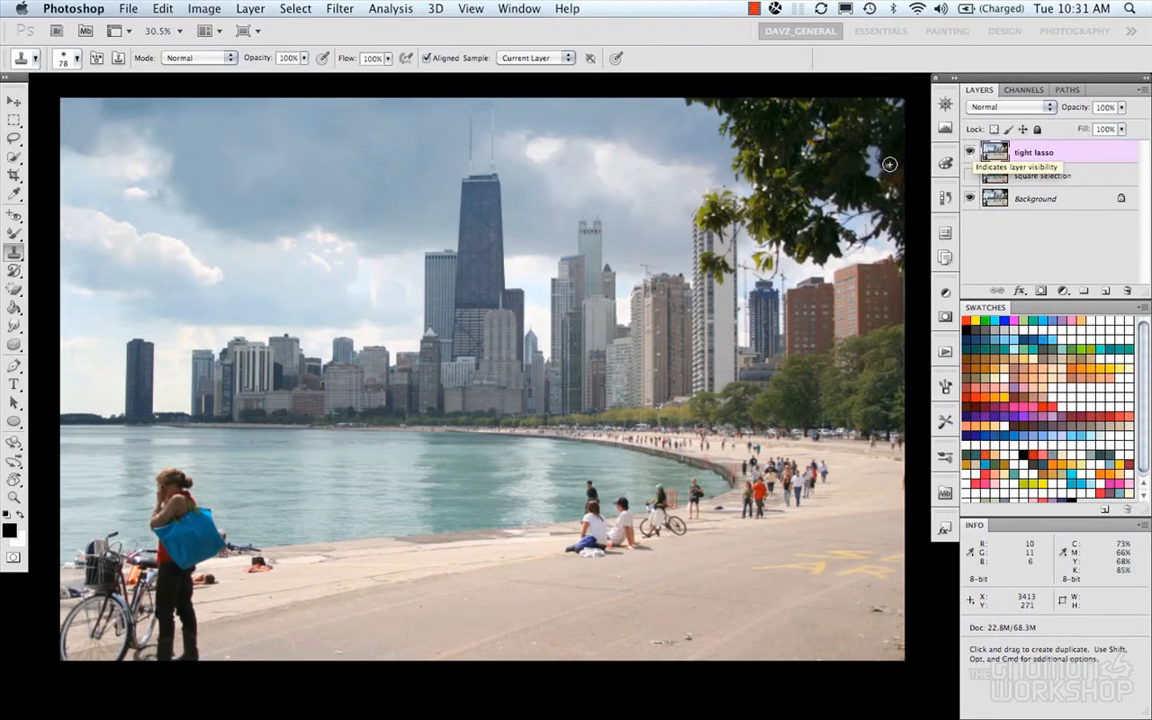
left_click(970, 152)
left_click(970, 152)
left_click(970, 152)
left_click(970, 152)
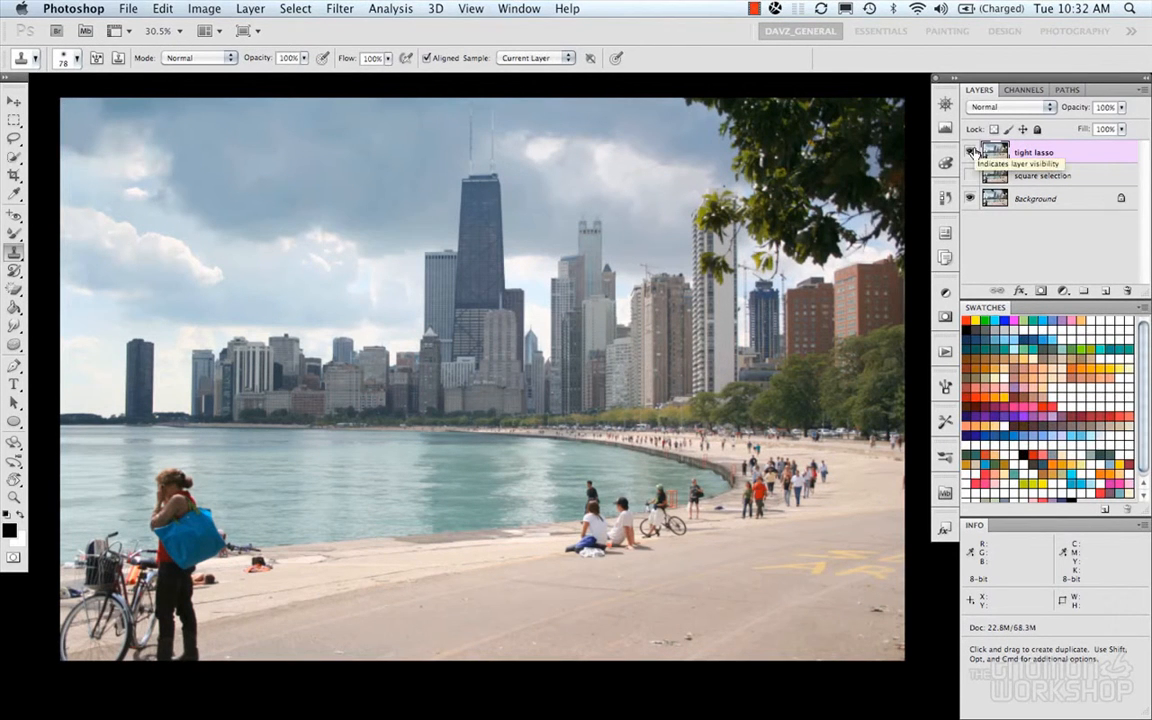
left_click_drag(551, 217, 550, 216)
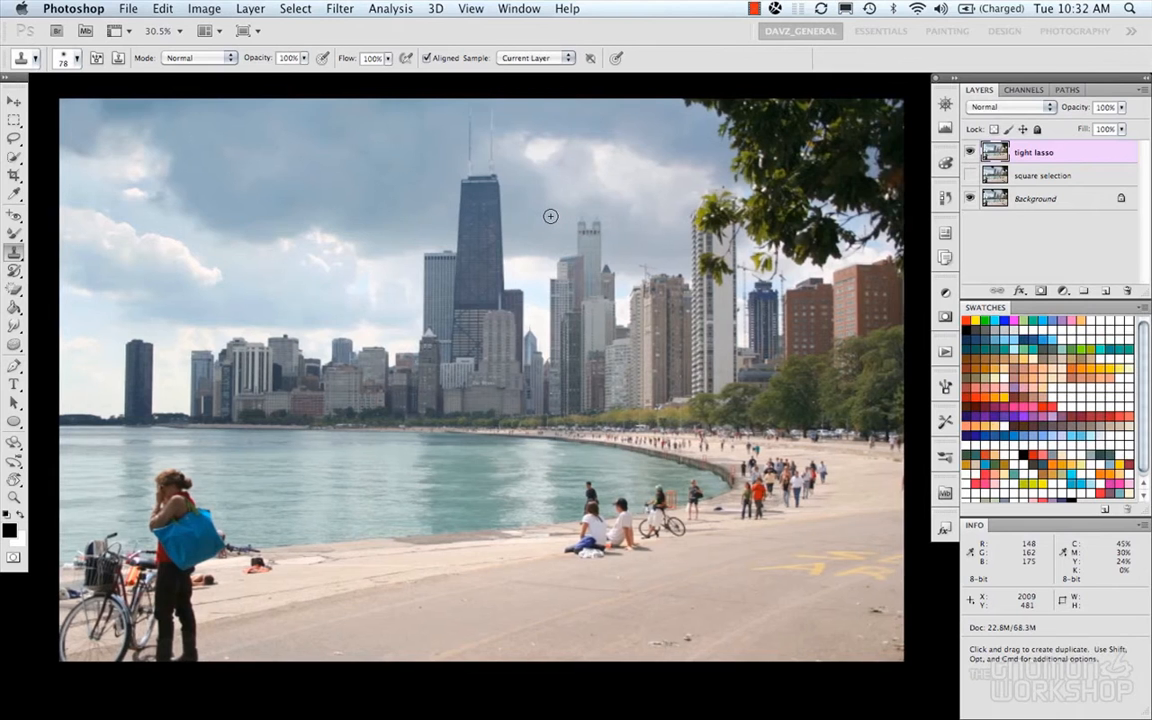